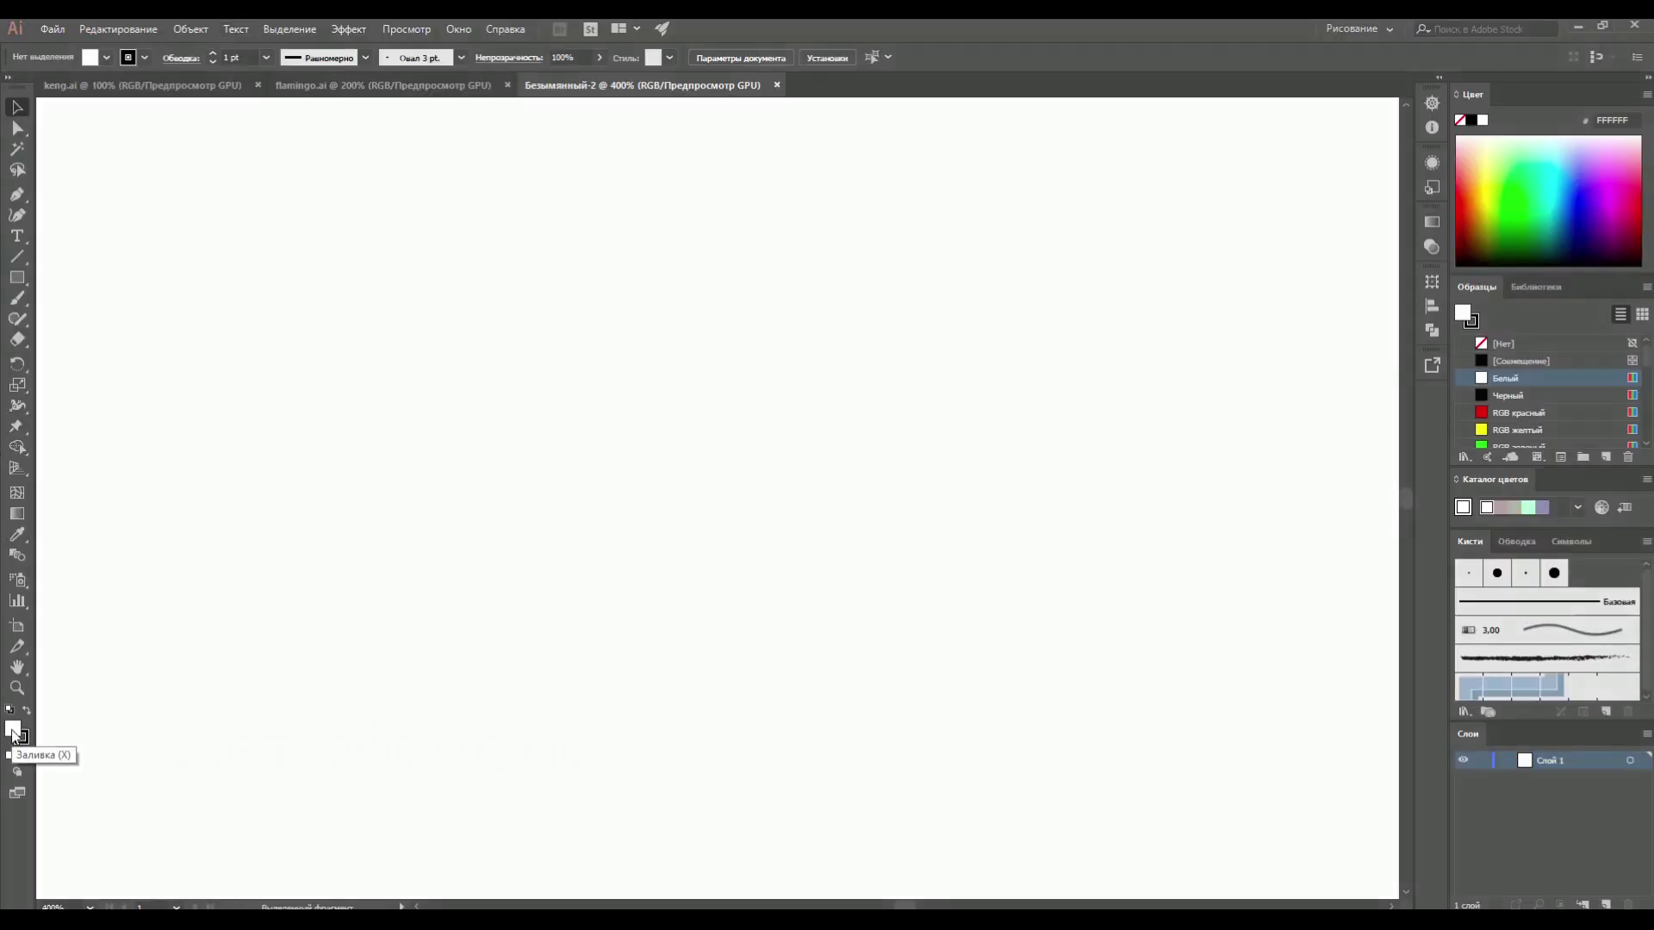
Set fill to None with a black stroke and place a Pen path's first point
click(25, 755)
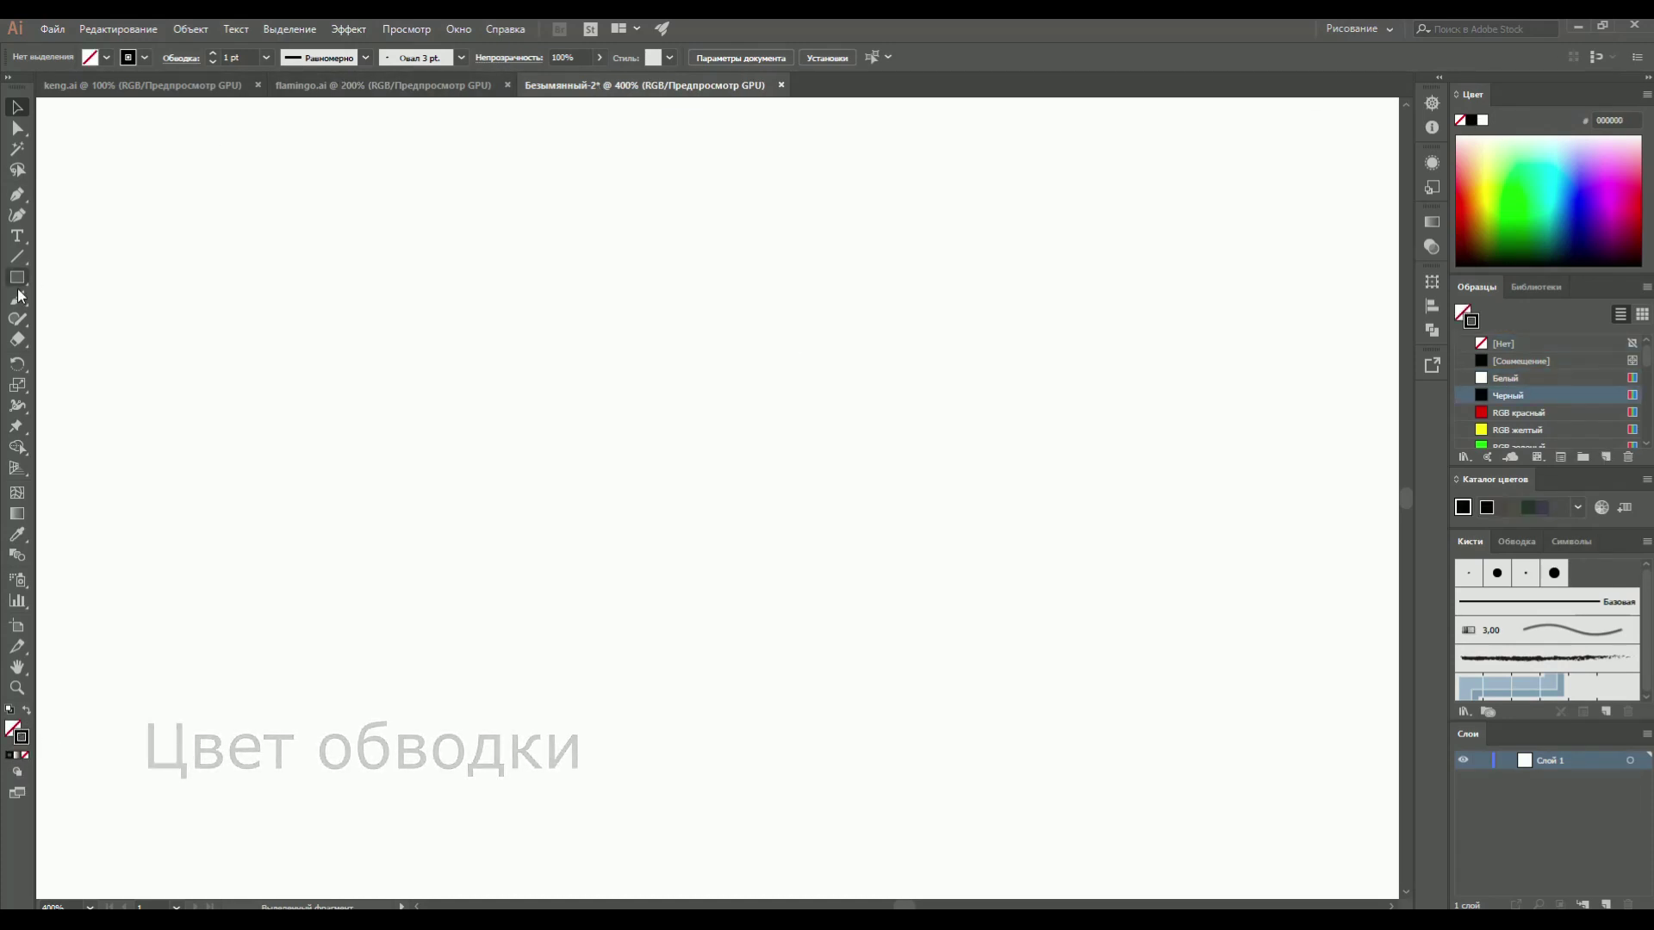
click(16, 196)
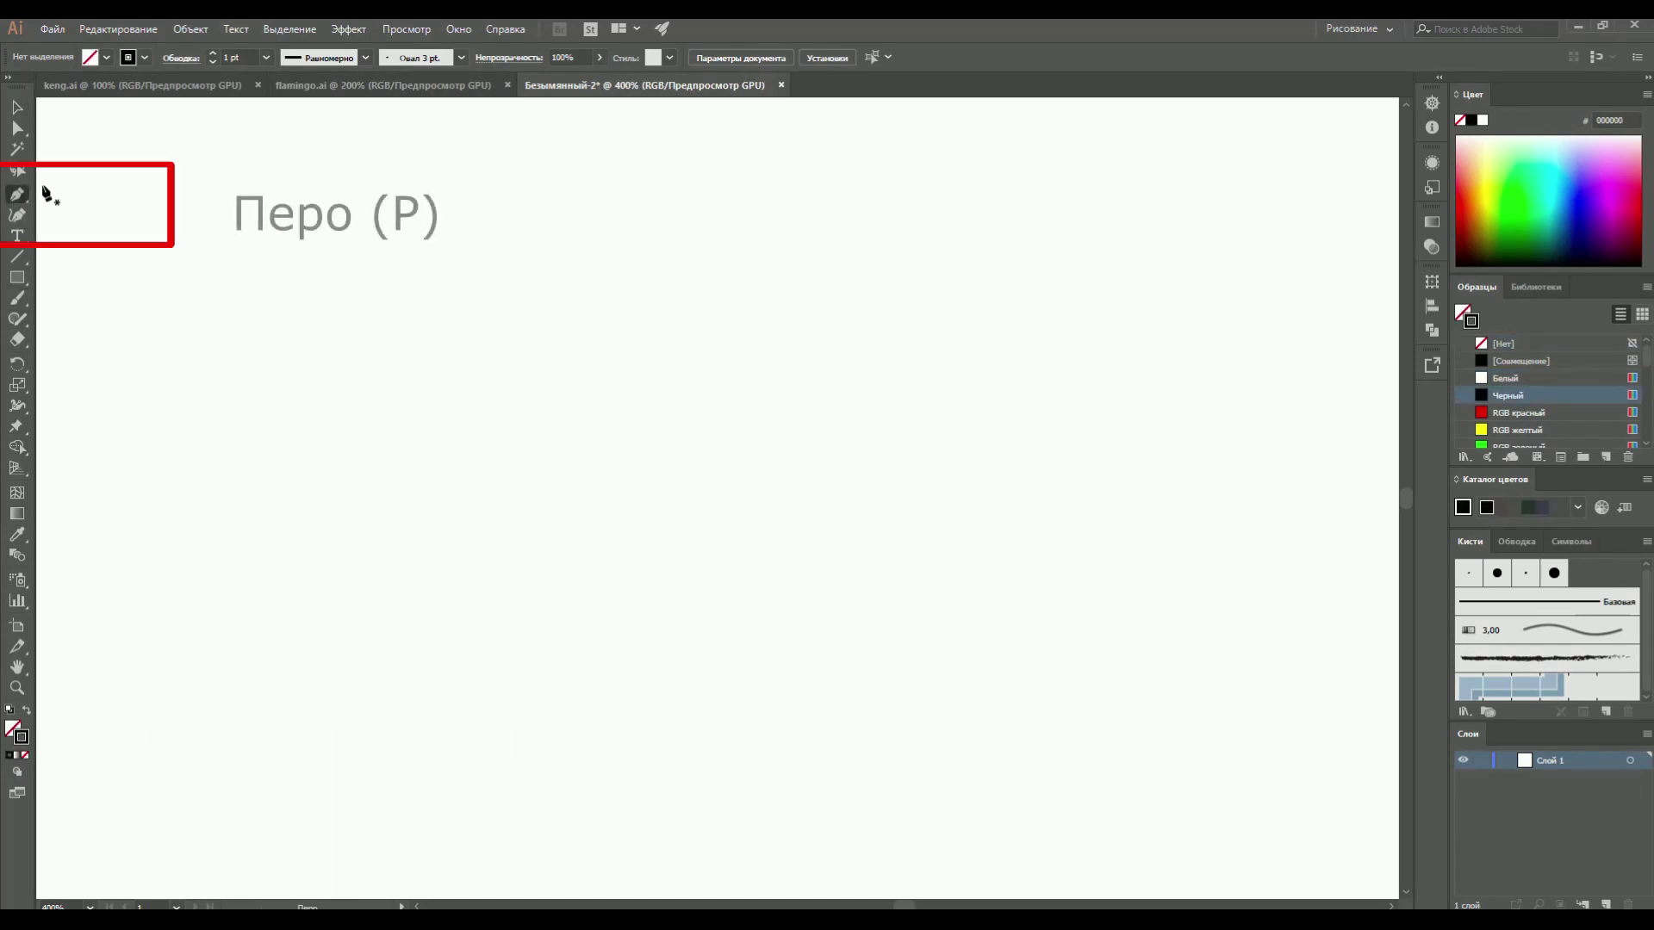
click(322, 297)
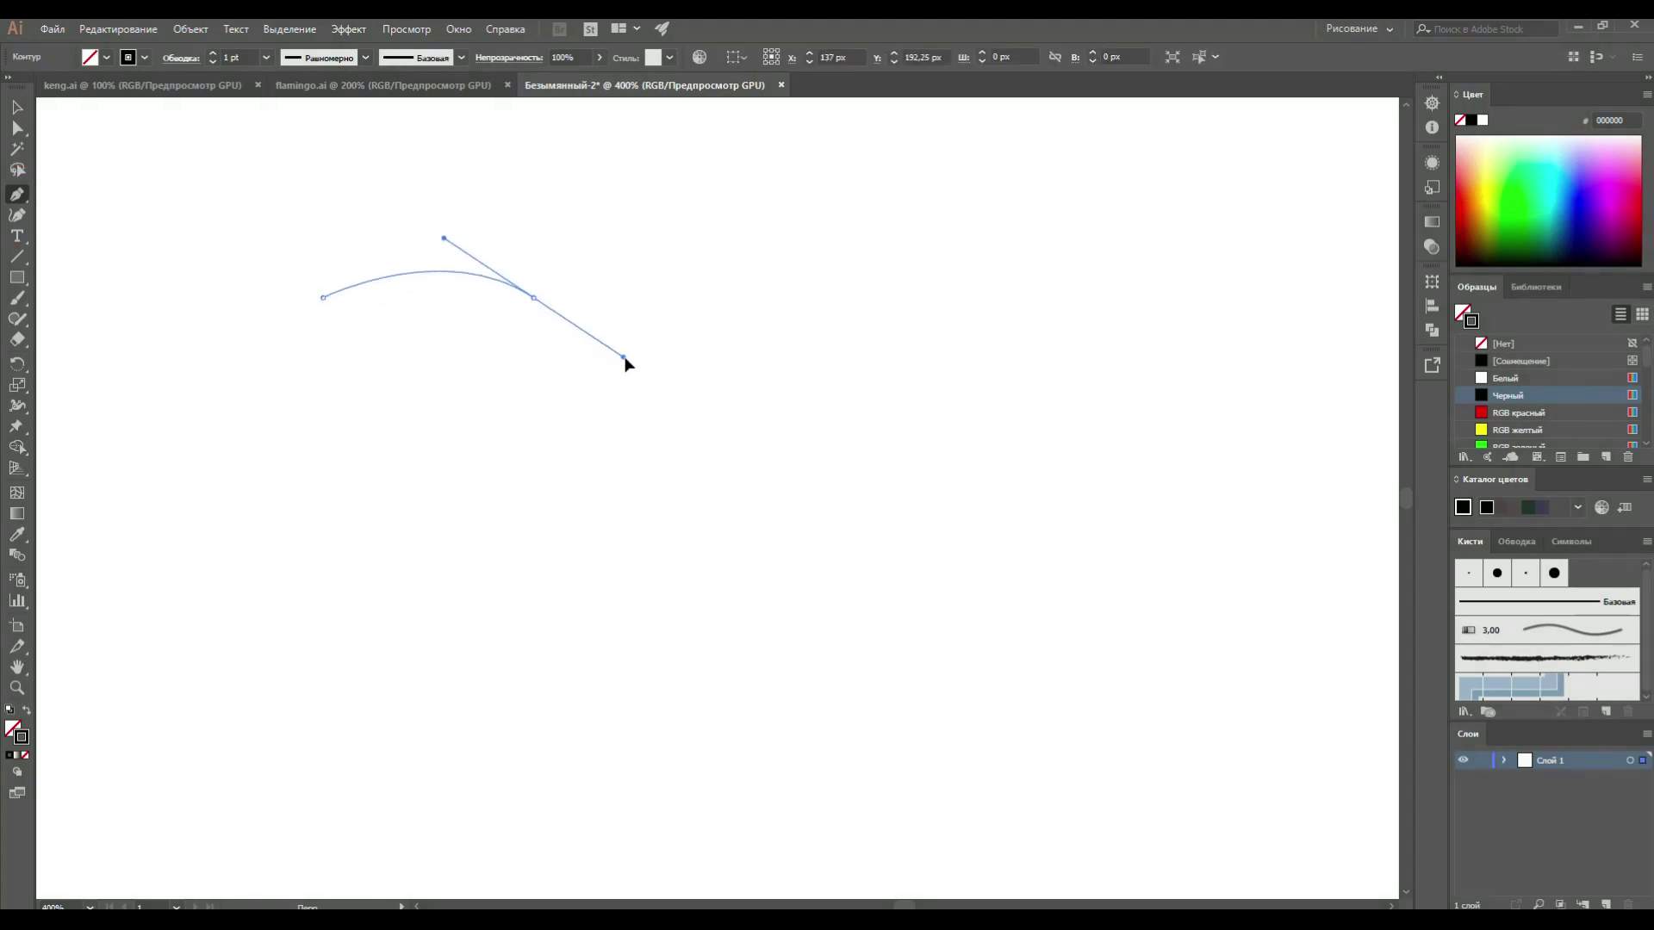
Add two smooth anchors to form a wavy three-segment curve and end the open path
mouse_move(753, 297)
mouse_down()
mouse_move(839, 298)
mouse_move(864, 265)
mouse_up()
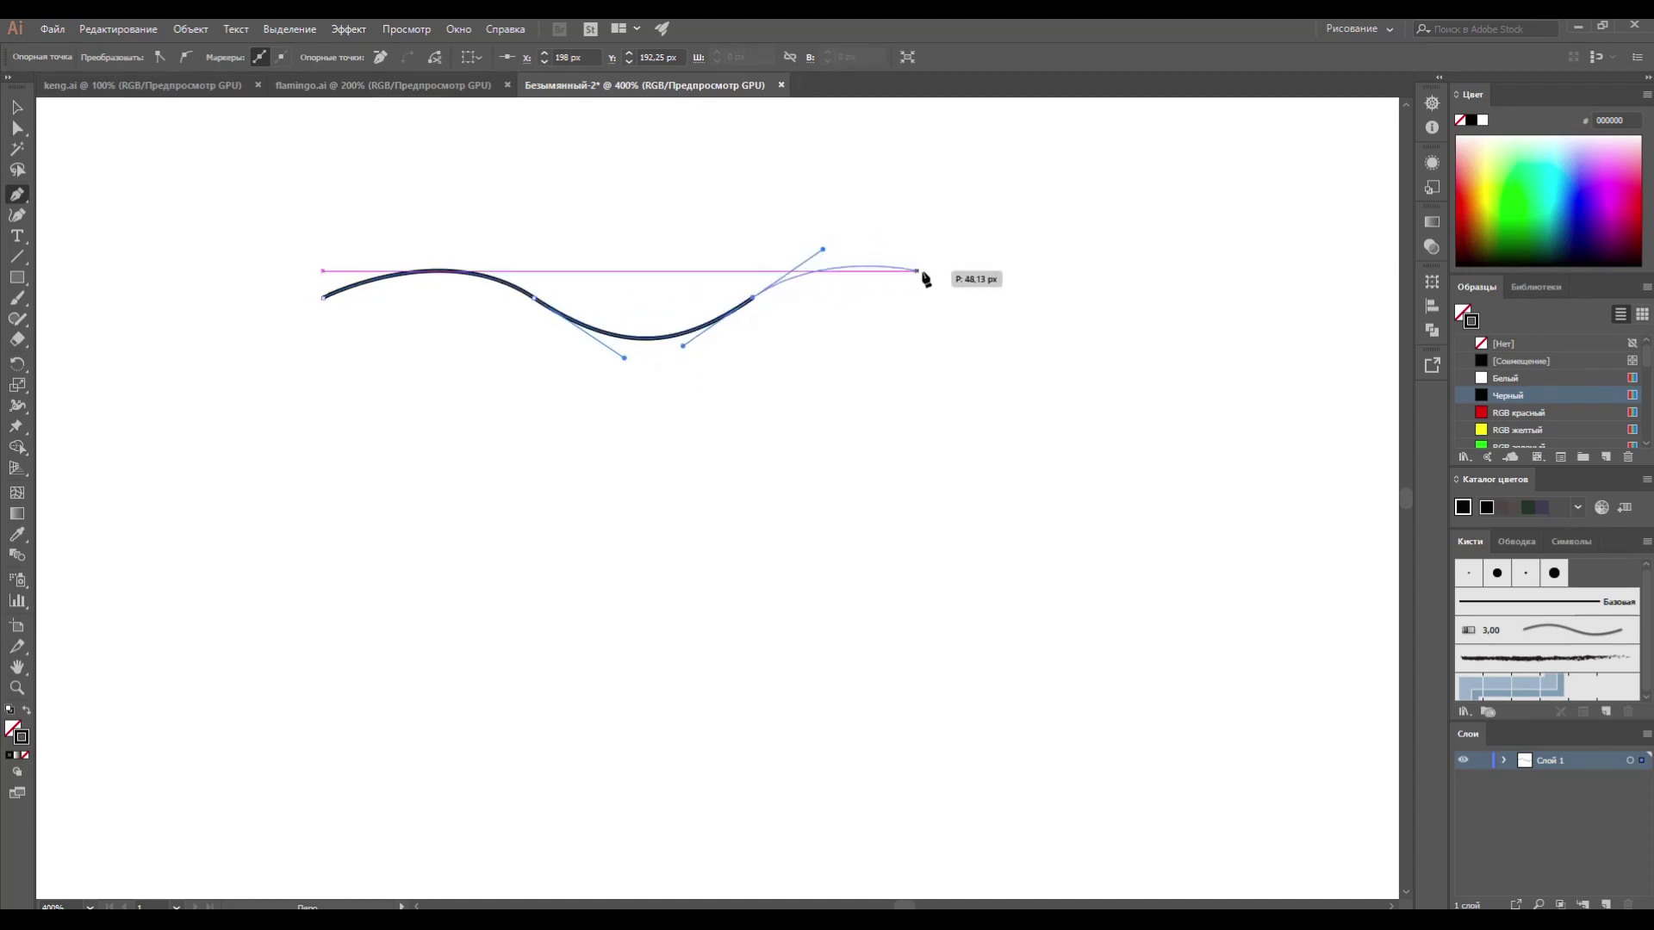
mouse_move(964, 304)
mouse_down()
mouse_move(999, 362)
mouse_move(1009, 341)
mouse_up()
key(Return)
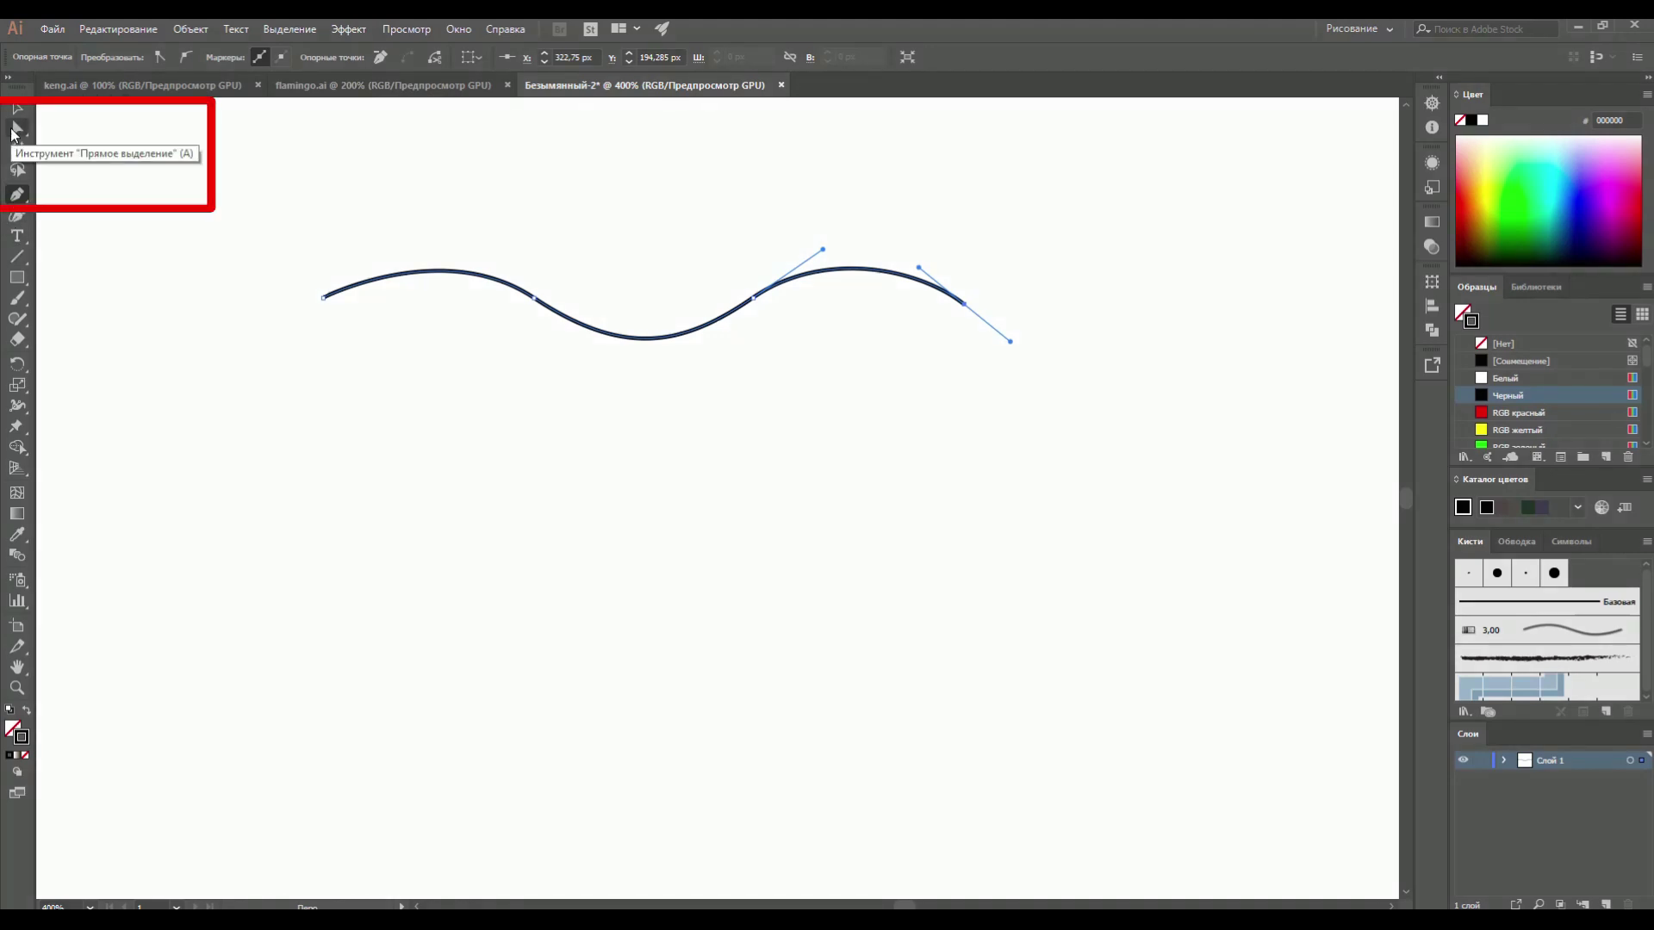
Make the curve's left end smooth and stretch its first hump to the right
click(14, 129)
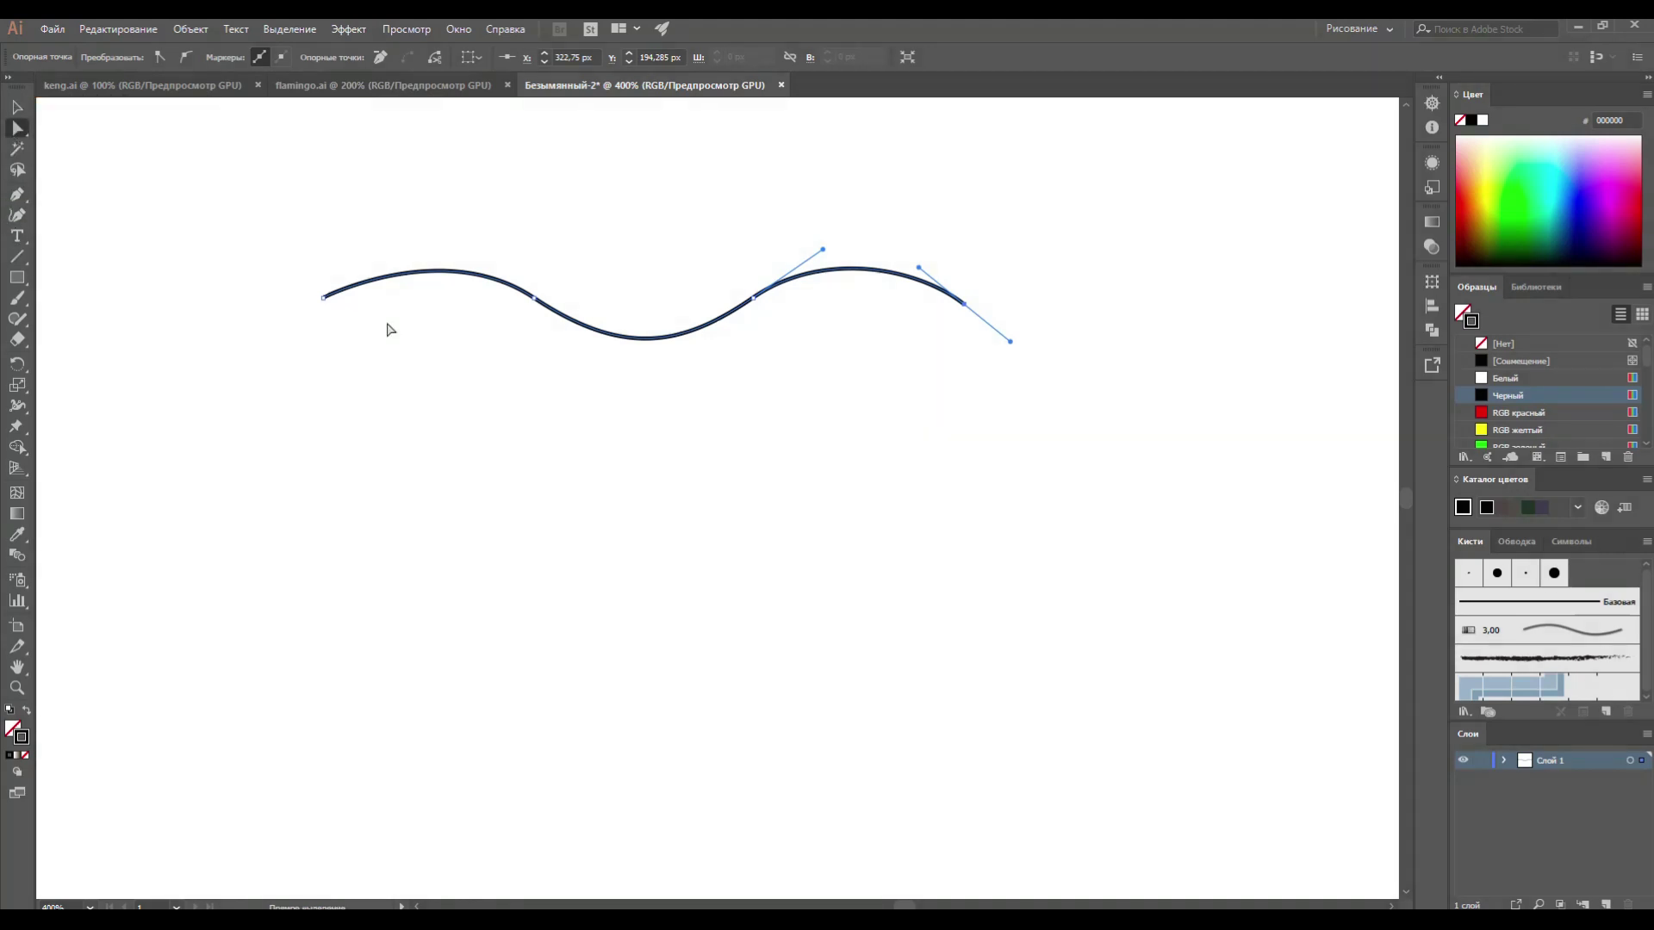
click(323, 298)
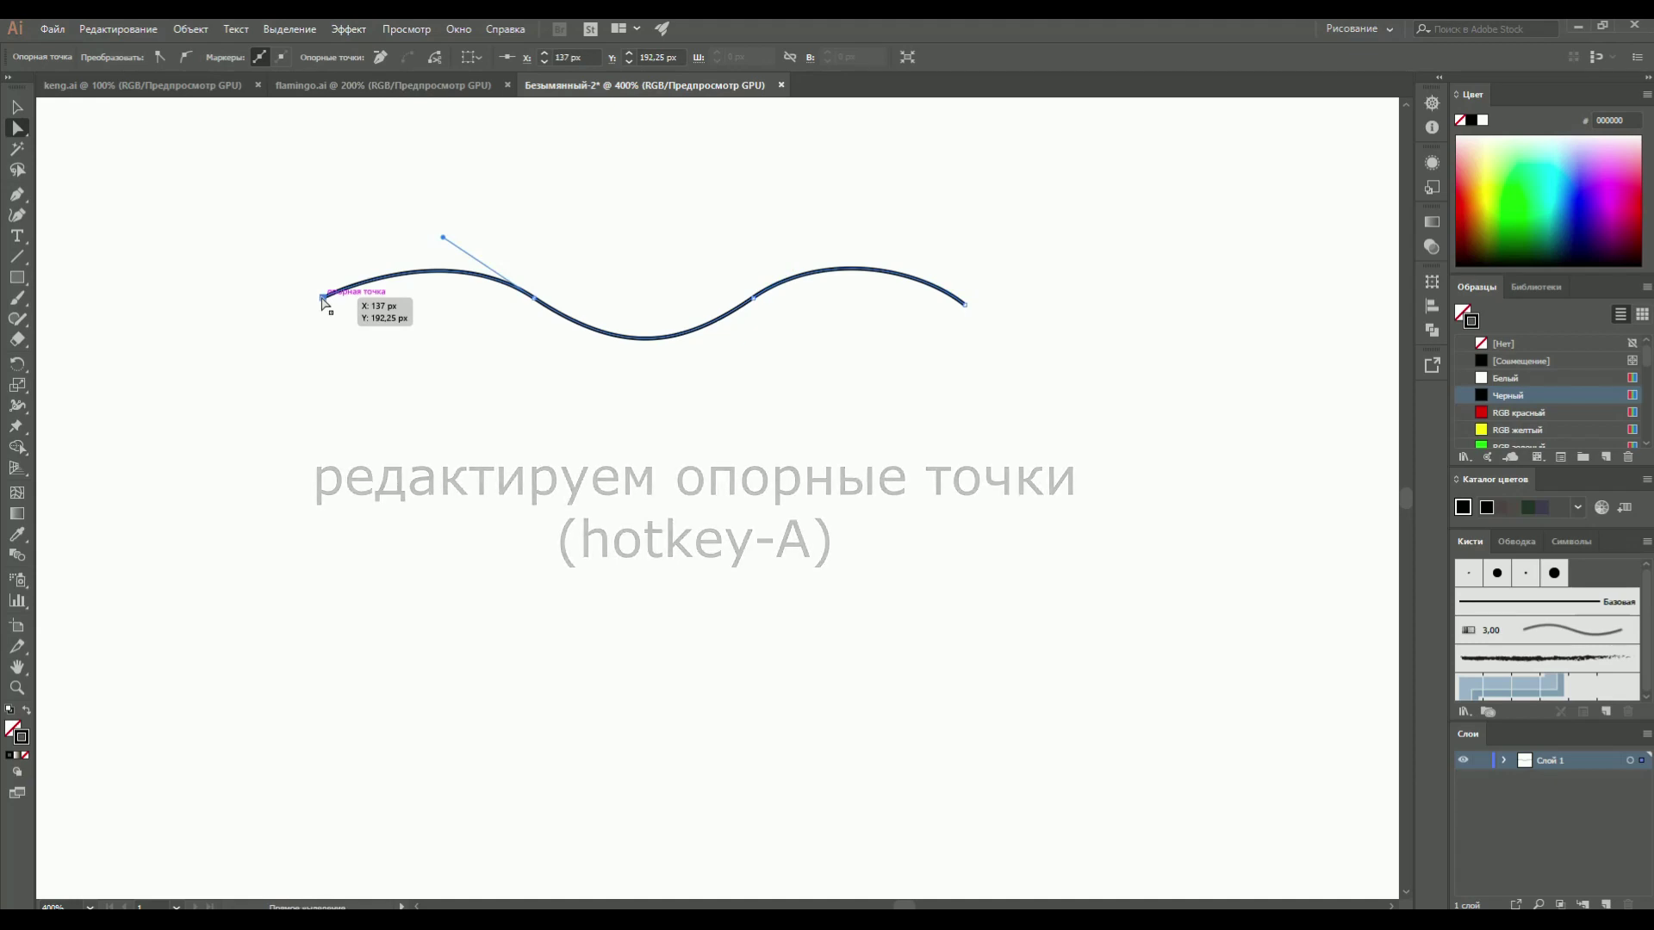
click(179, 58)
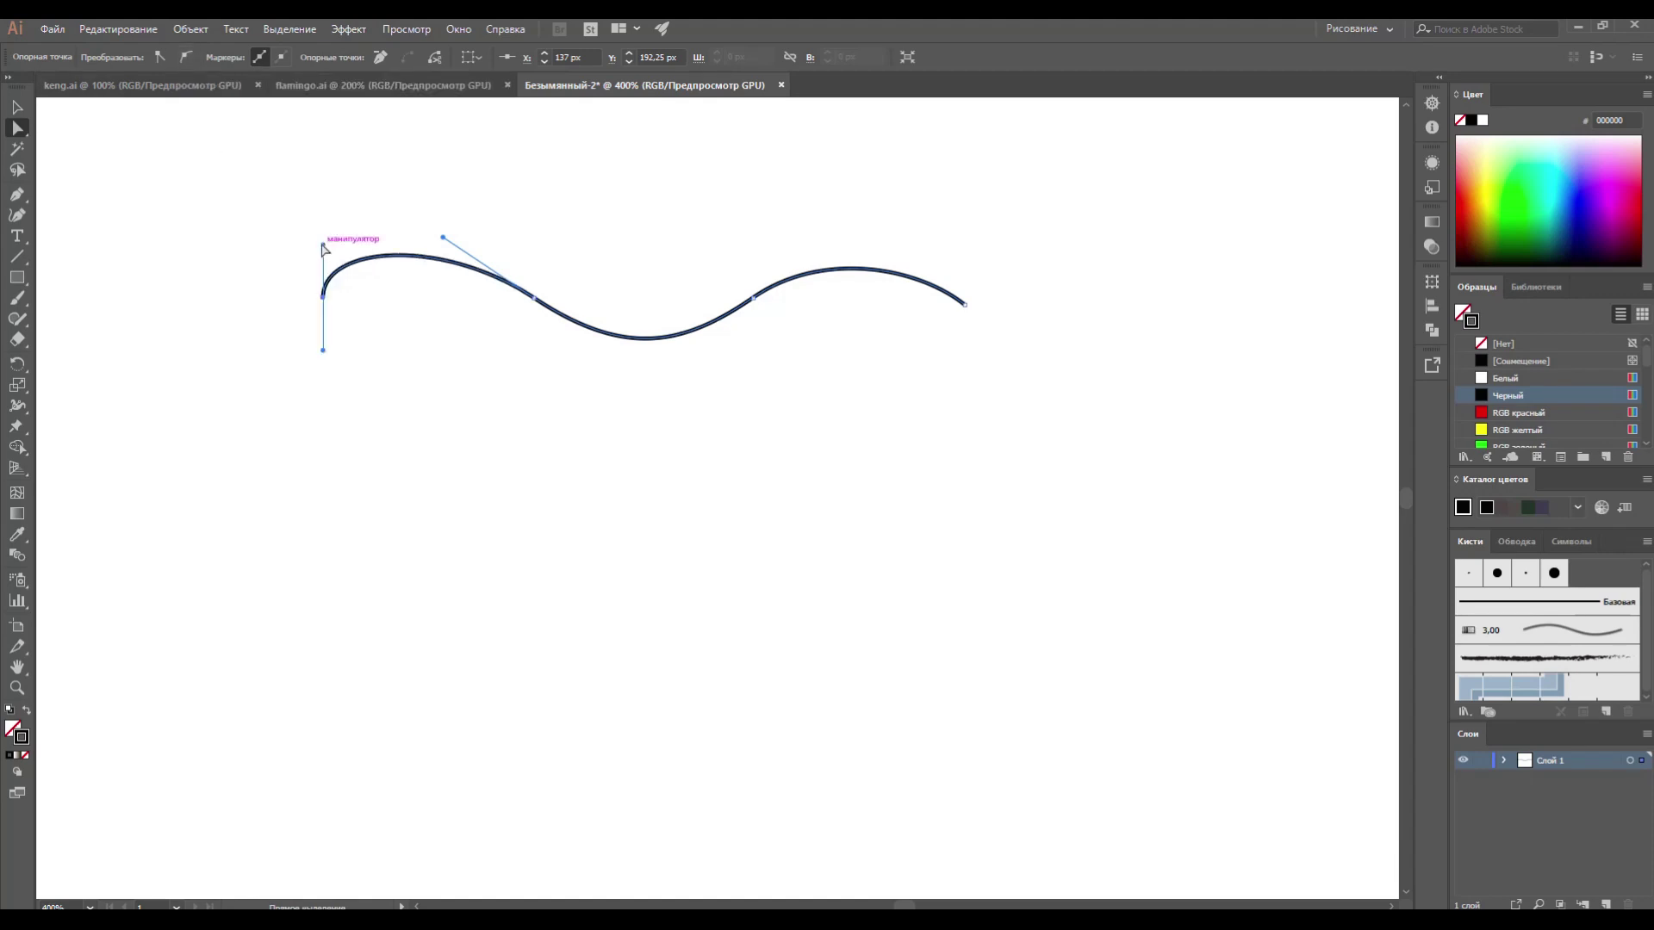
drag(293, 248, 289, 266)
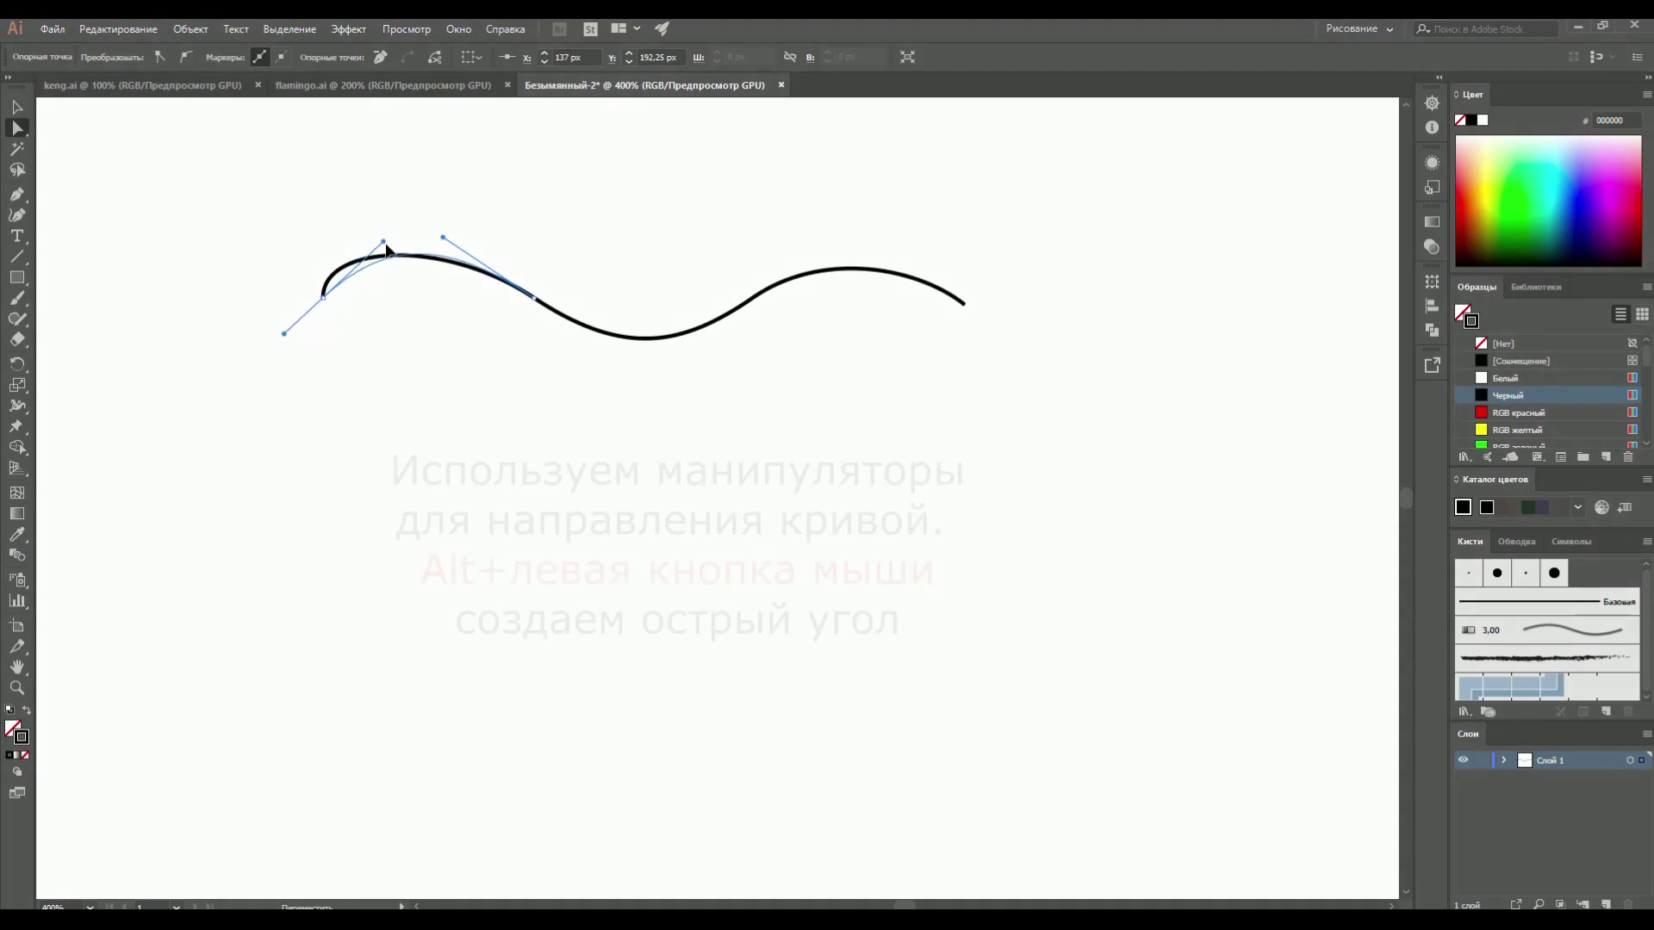
drag(360, 231, 392, 253)
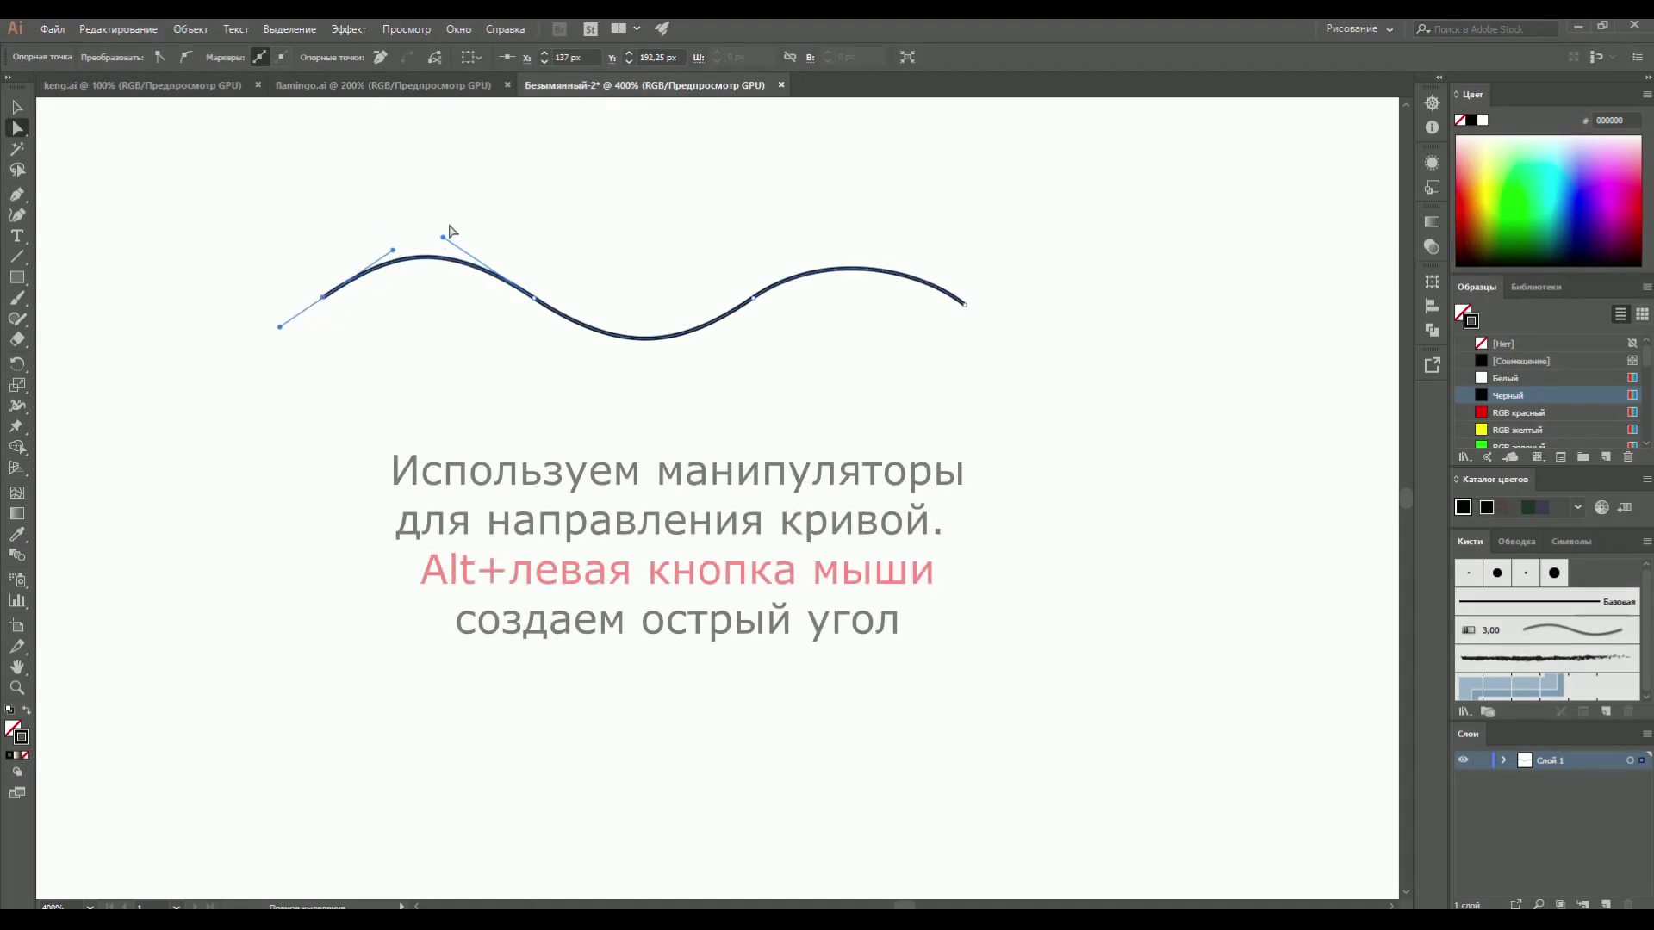
drag(444, 241, 608, 234)
Turn the middle point into a peak, then smooth it and pull it into a U-shaped dip
click(752, 299)
drag(826, 251, 699, 222)
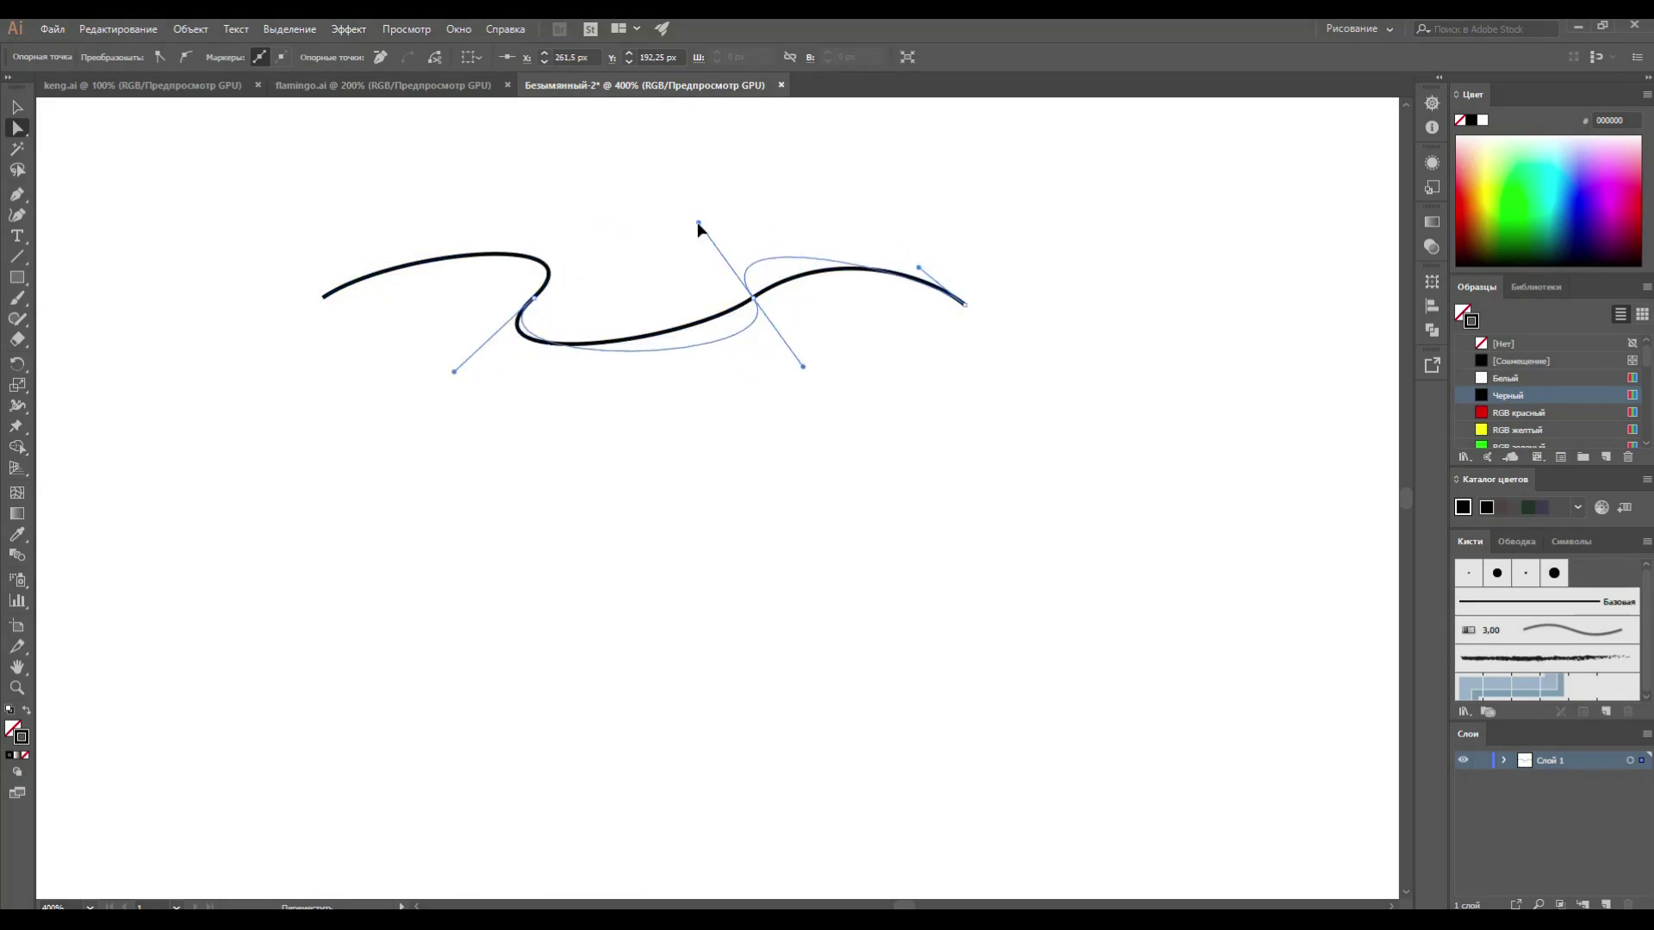
click(160, 58)
drag(753, 302, 749, 136)
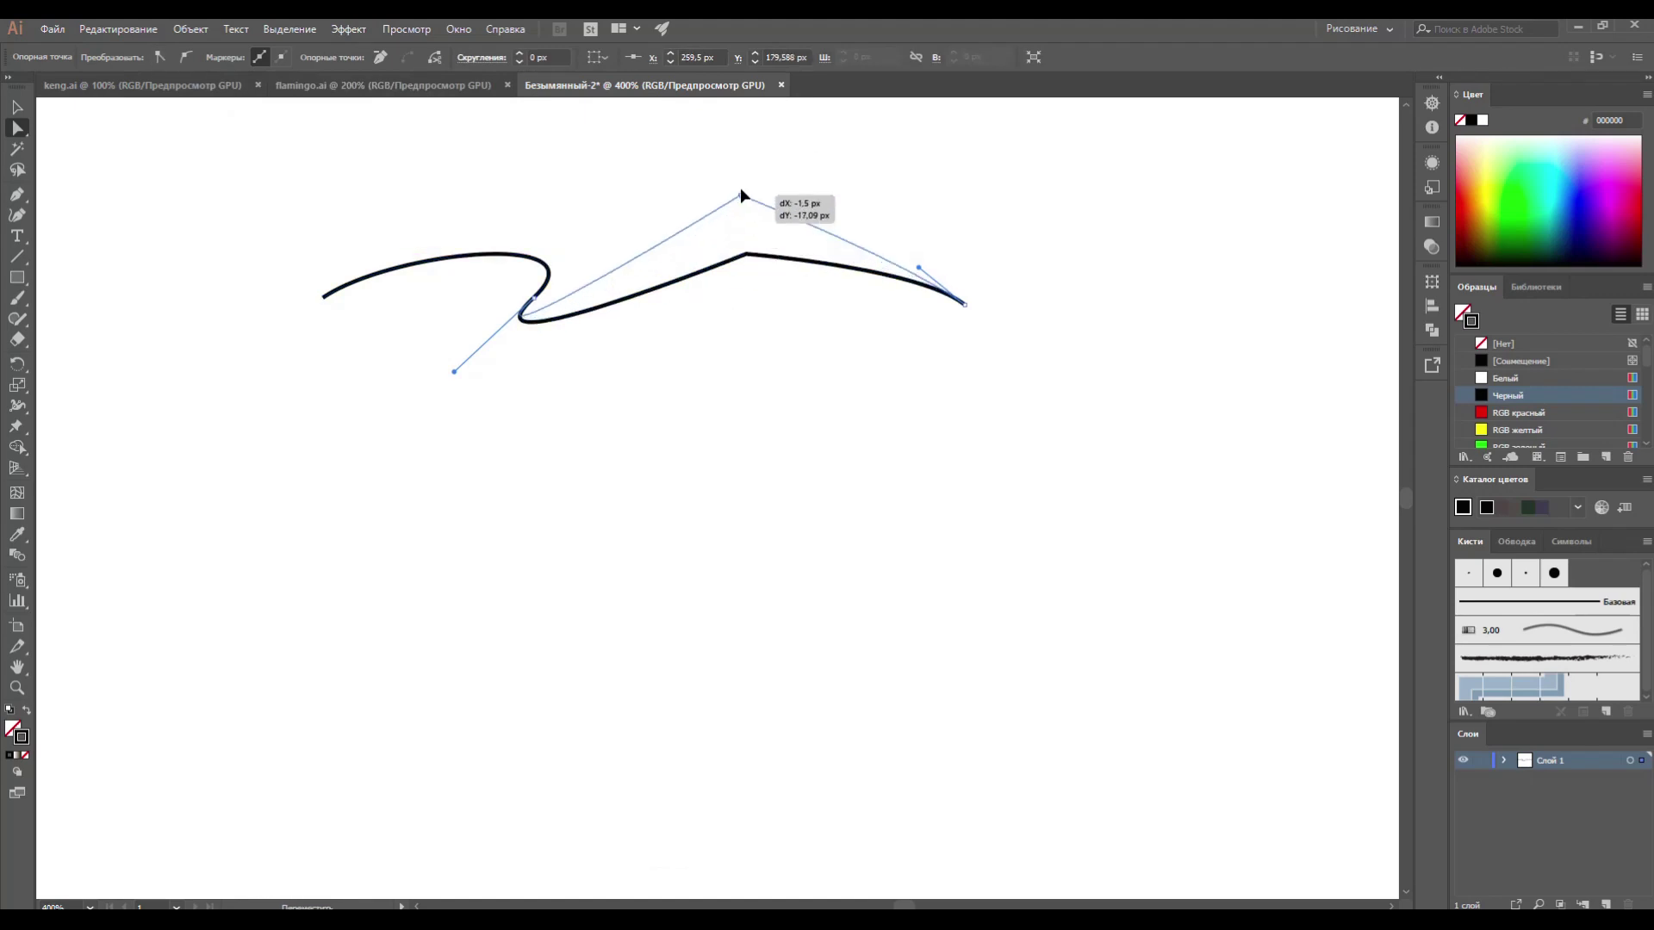
click(185, 58)
mouse_move(747, 133)
mouse_down()
mouse_move(756, 465)
mouse_move(690, 502)
mouse_up()
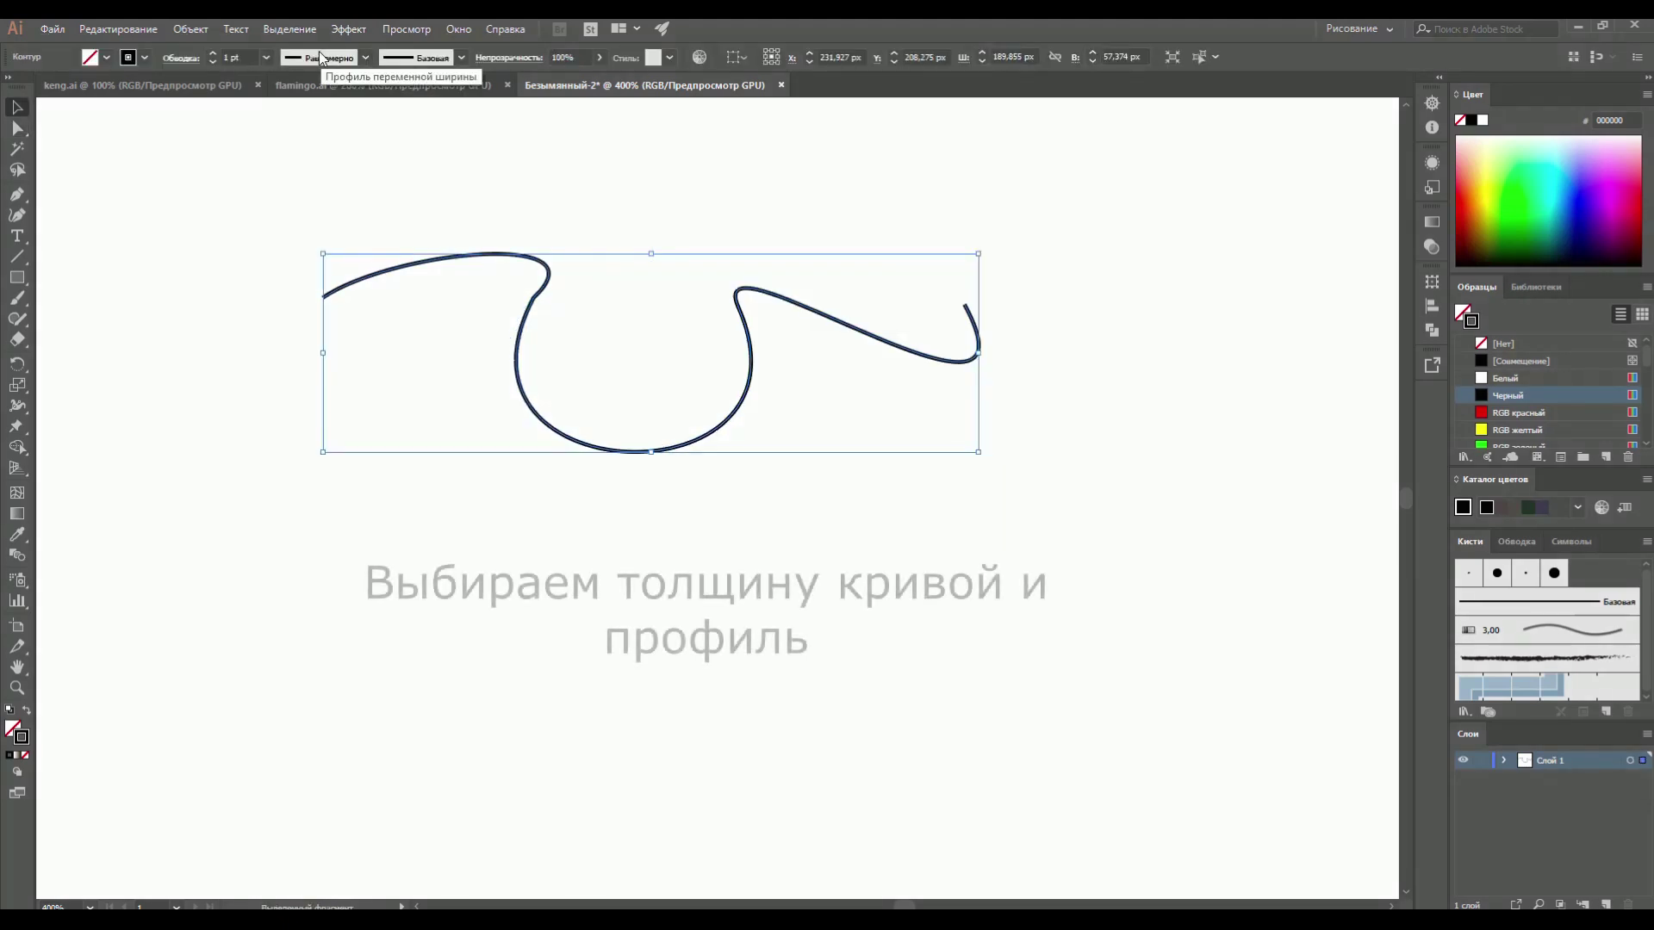
Set the stroke weight to 3 pt, then to 10 pt
click(267, 59)
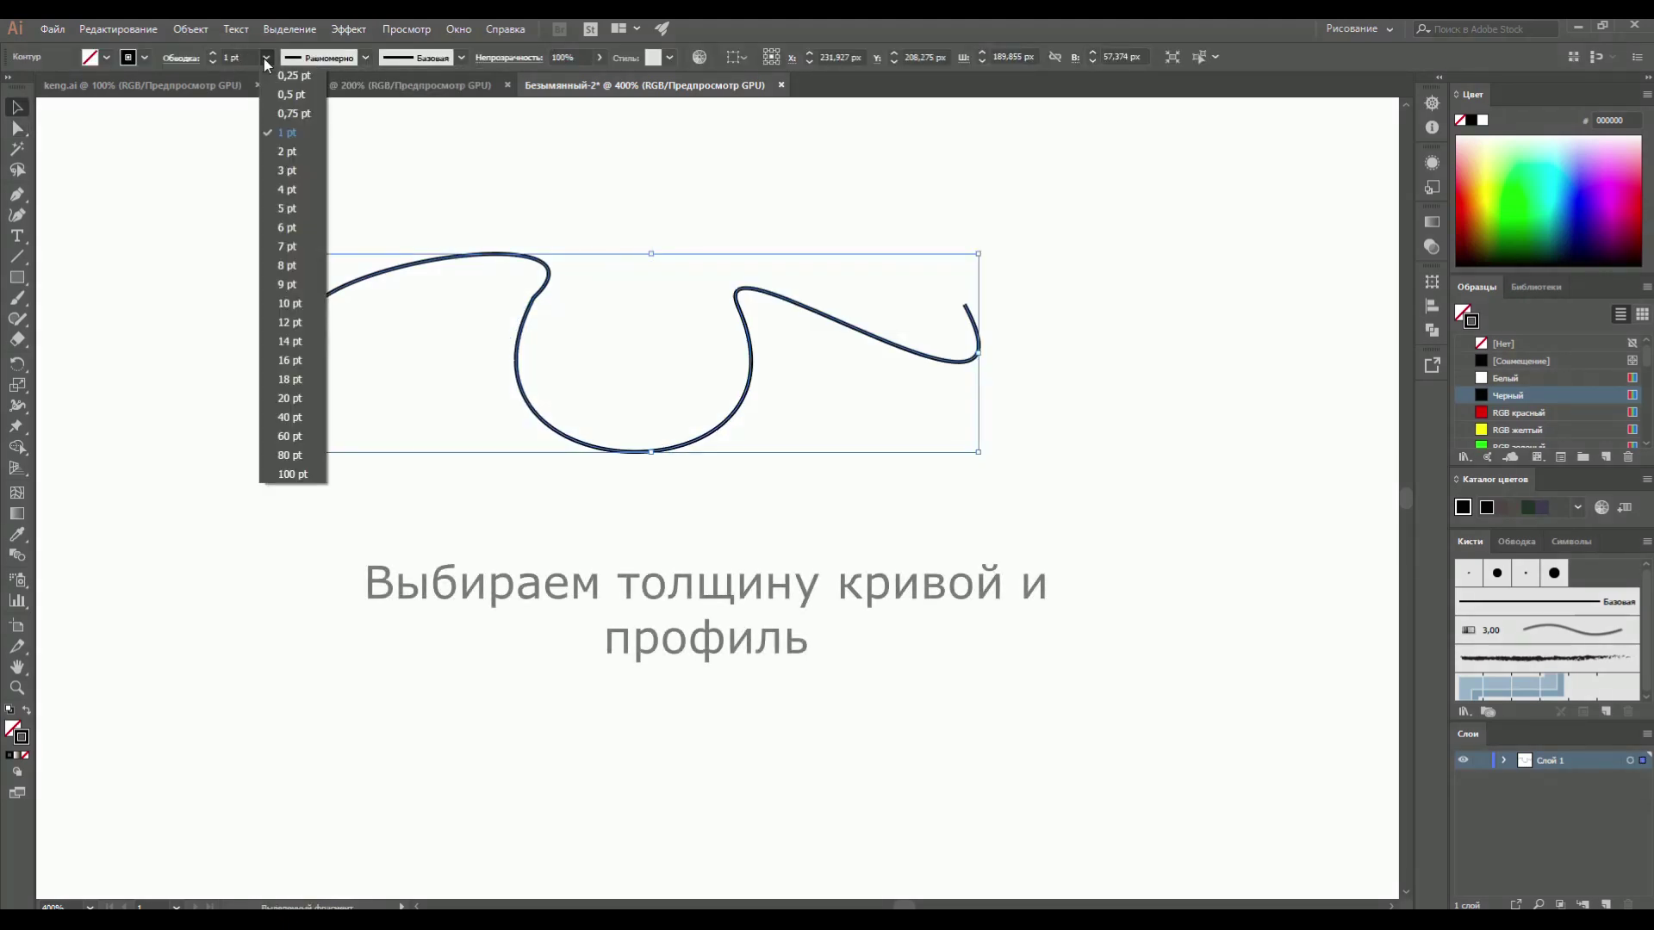
click(296, 172)
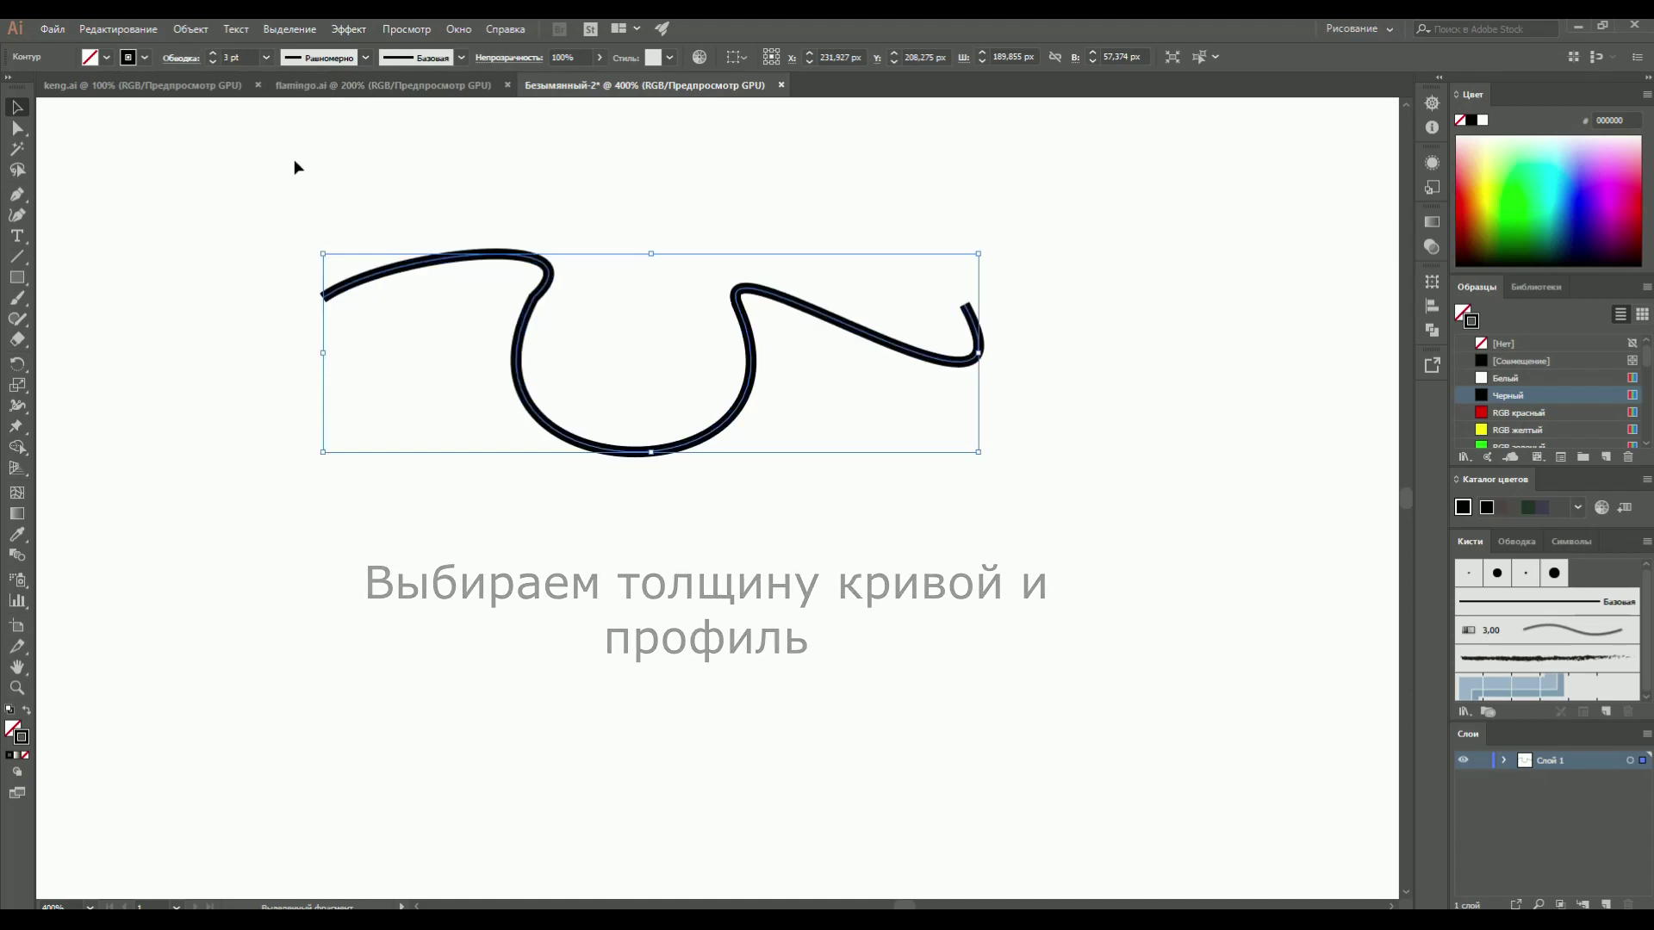
click(267, 58)
click(280, 303)
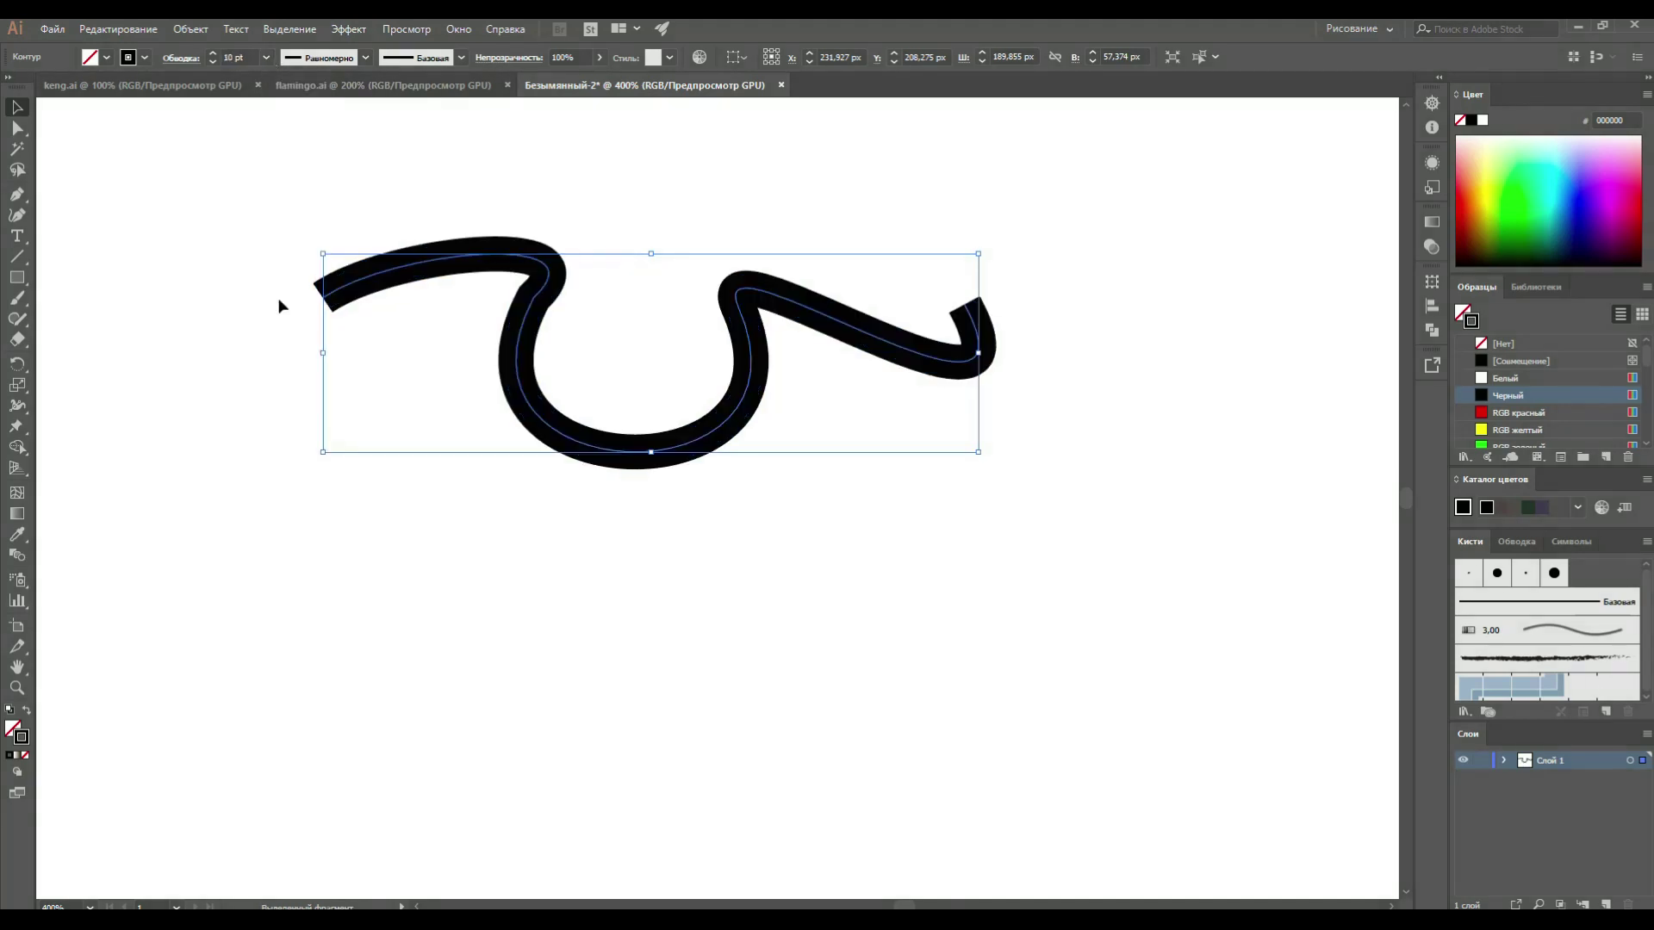
Try several width profiles, ending with the flat-bottomed arc profile
click(328, 58)
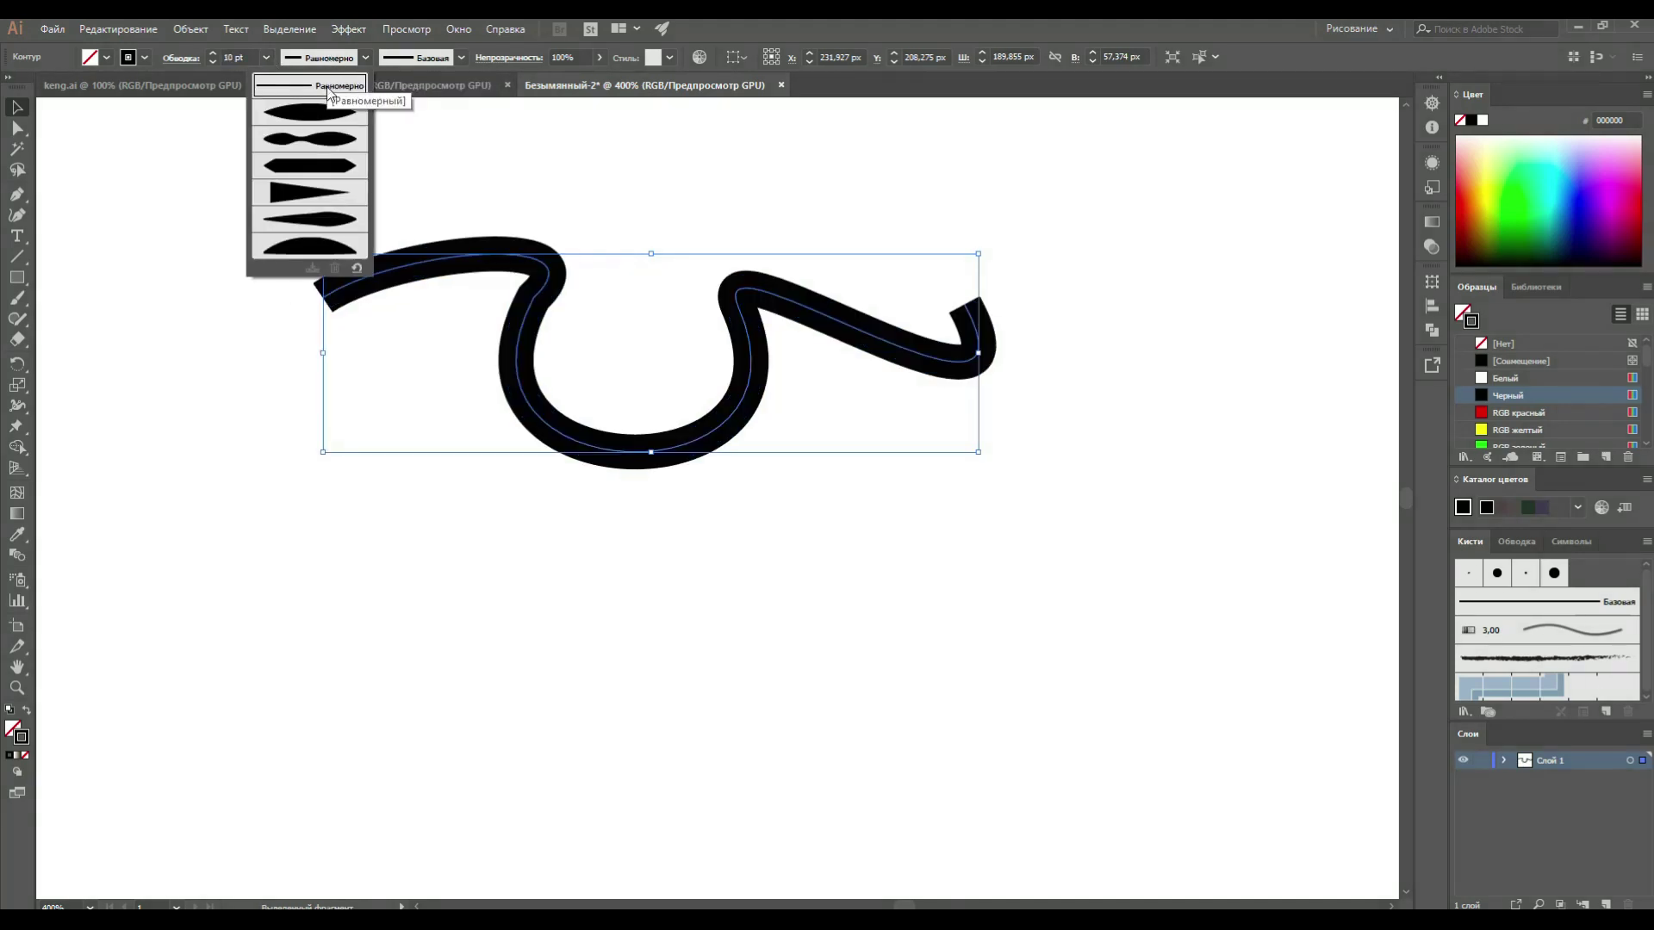
click(326, 108)
click(333, 58)
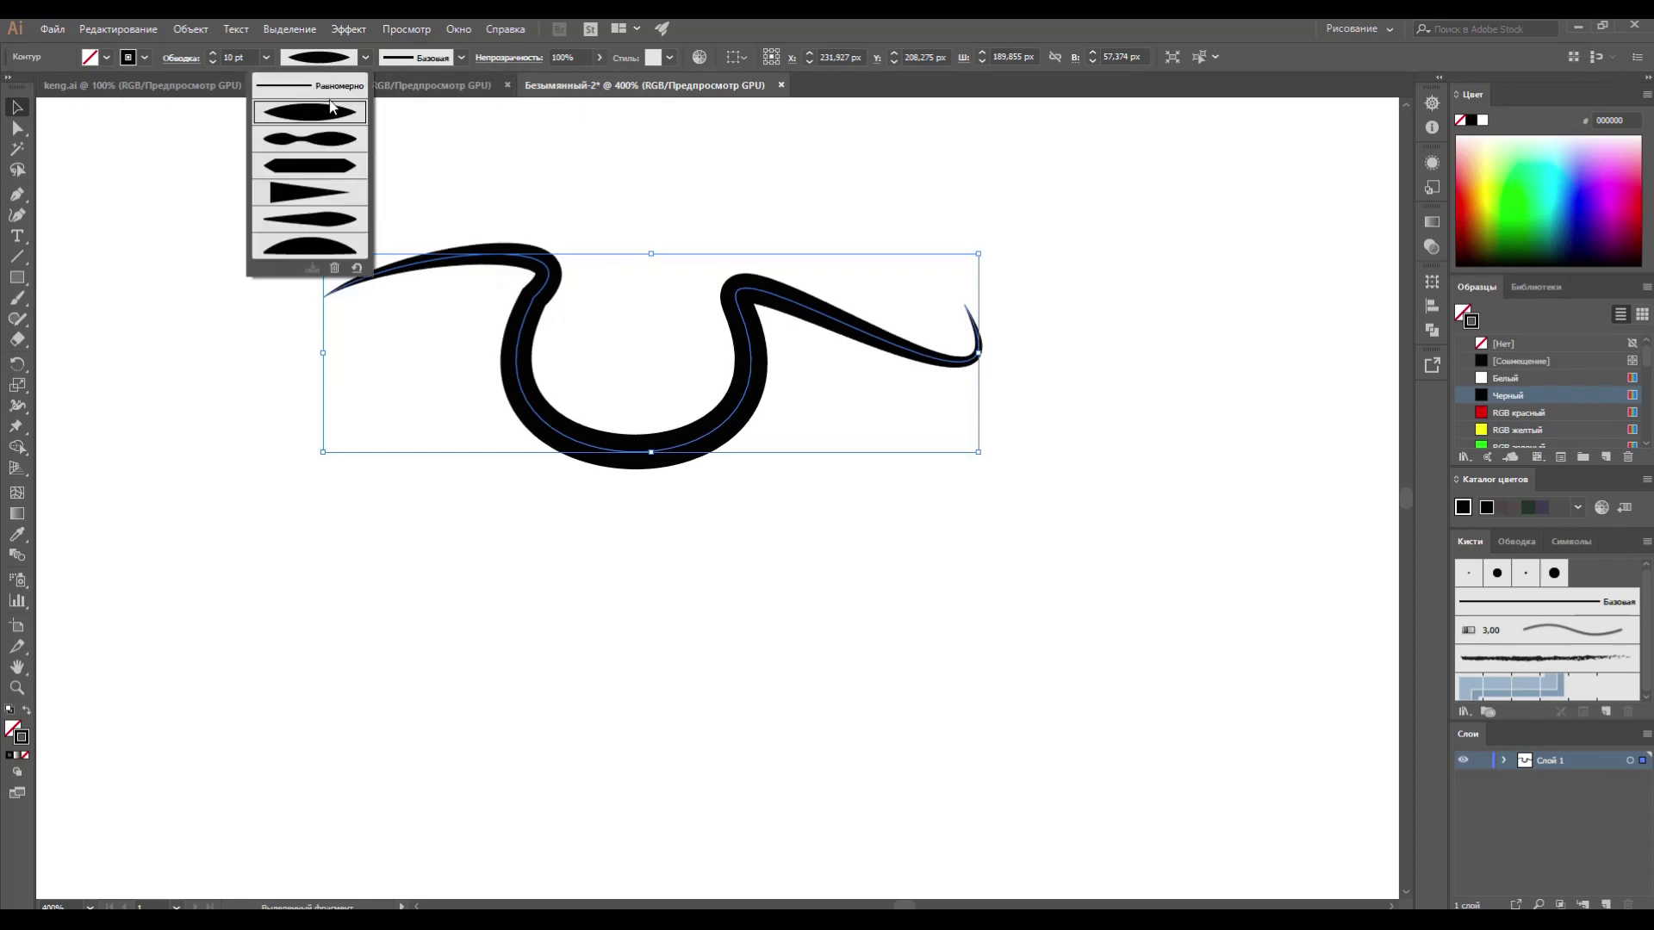
click(326, 140)
click(335, 59)
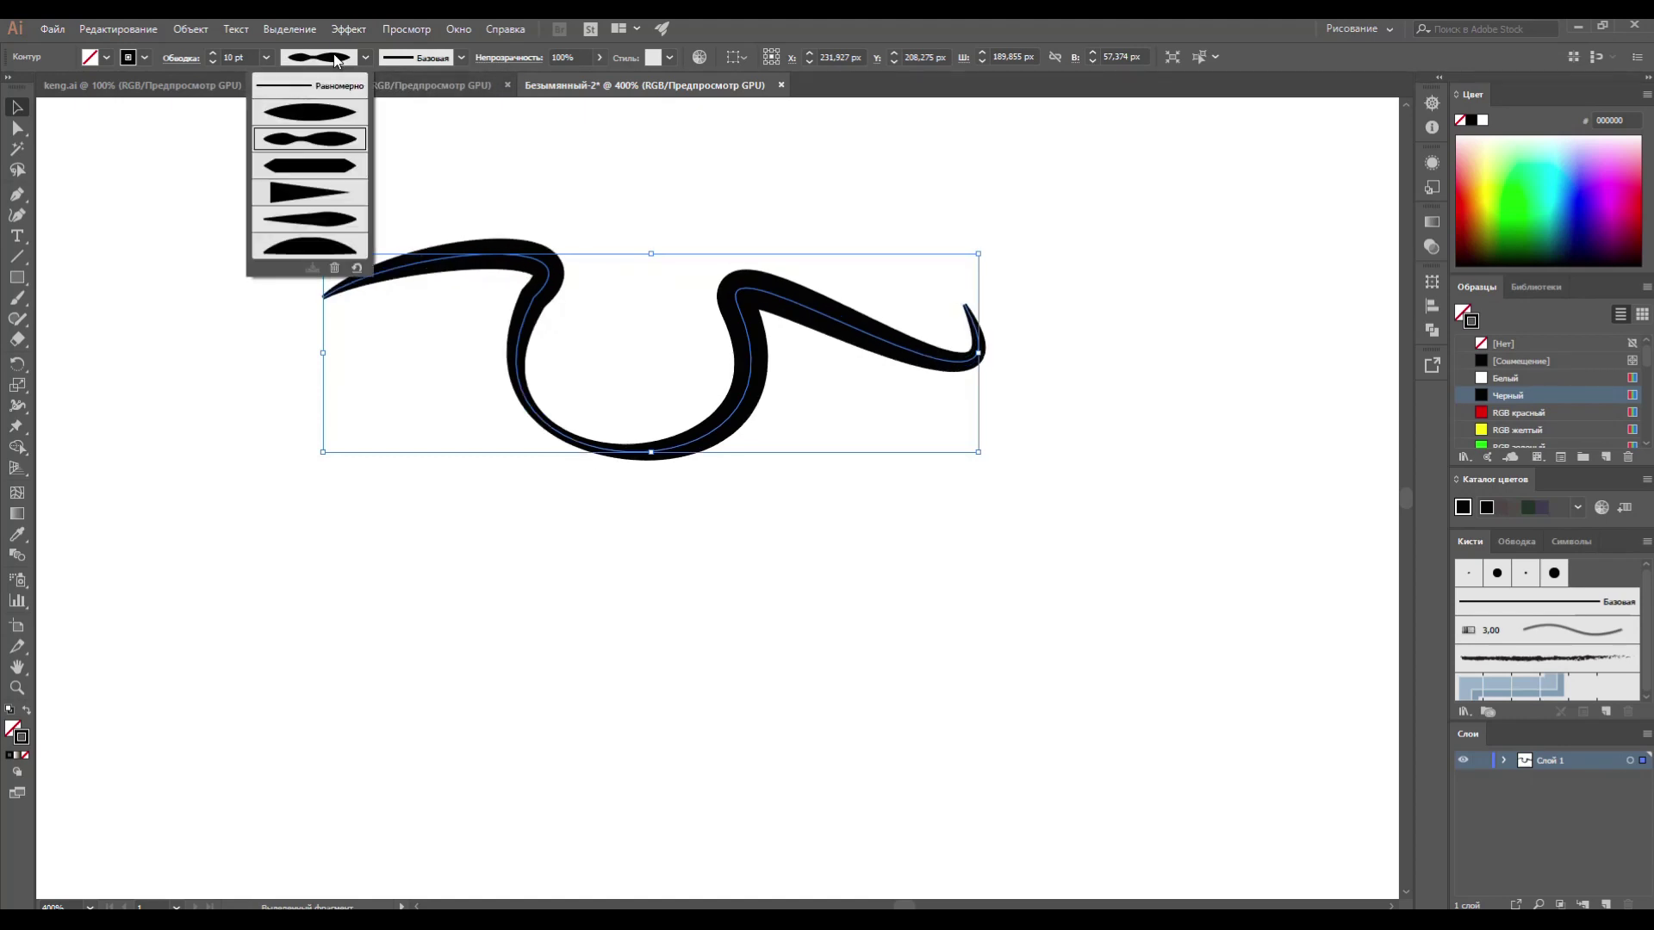
click(336, 167)
click(349, 59)
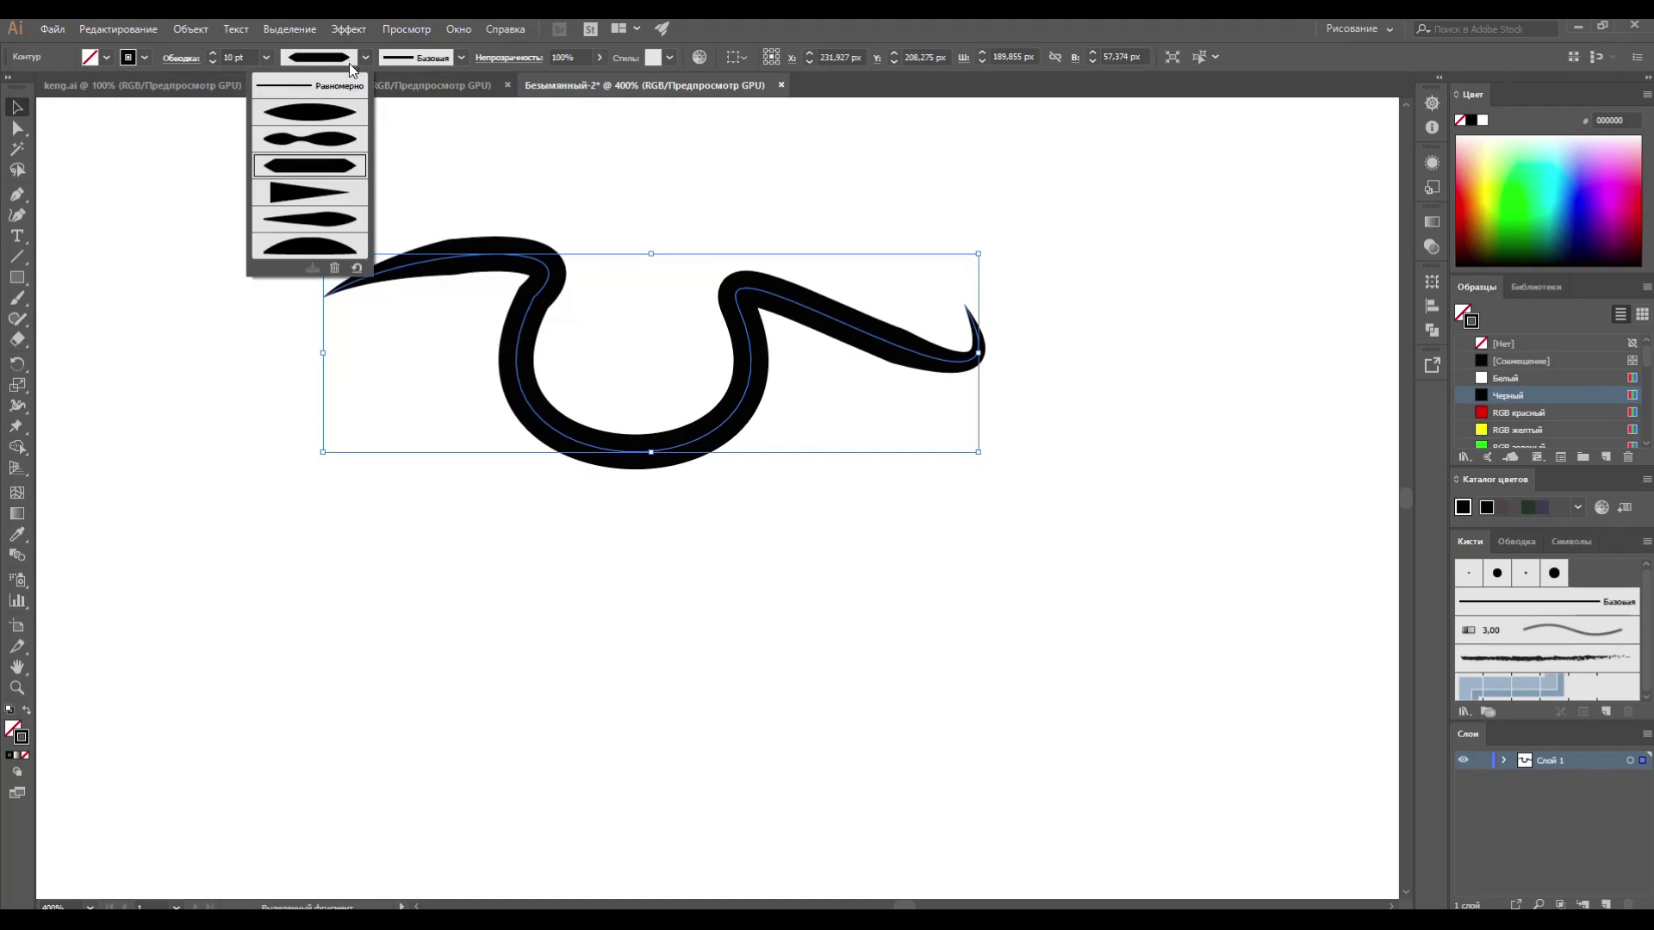
click(335, 192)
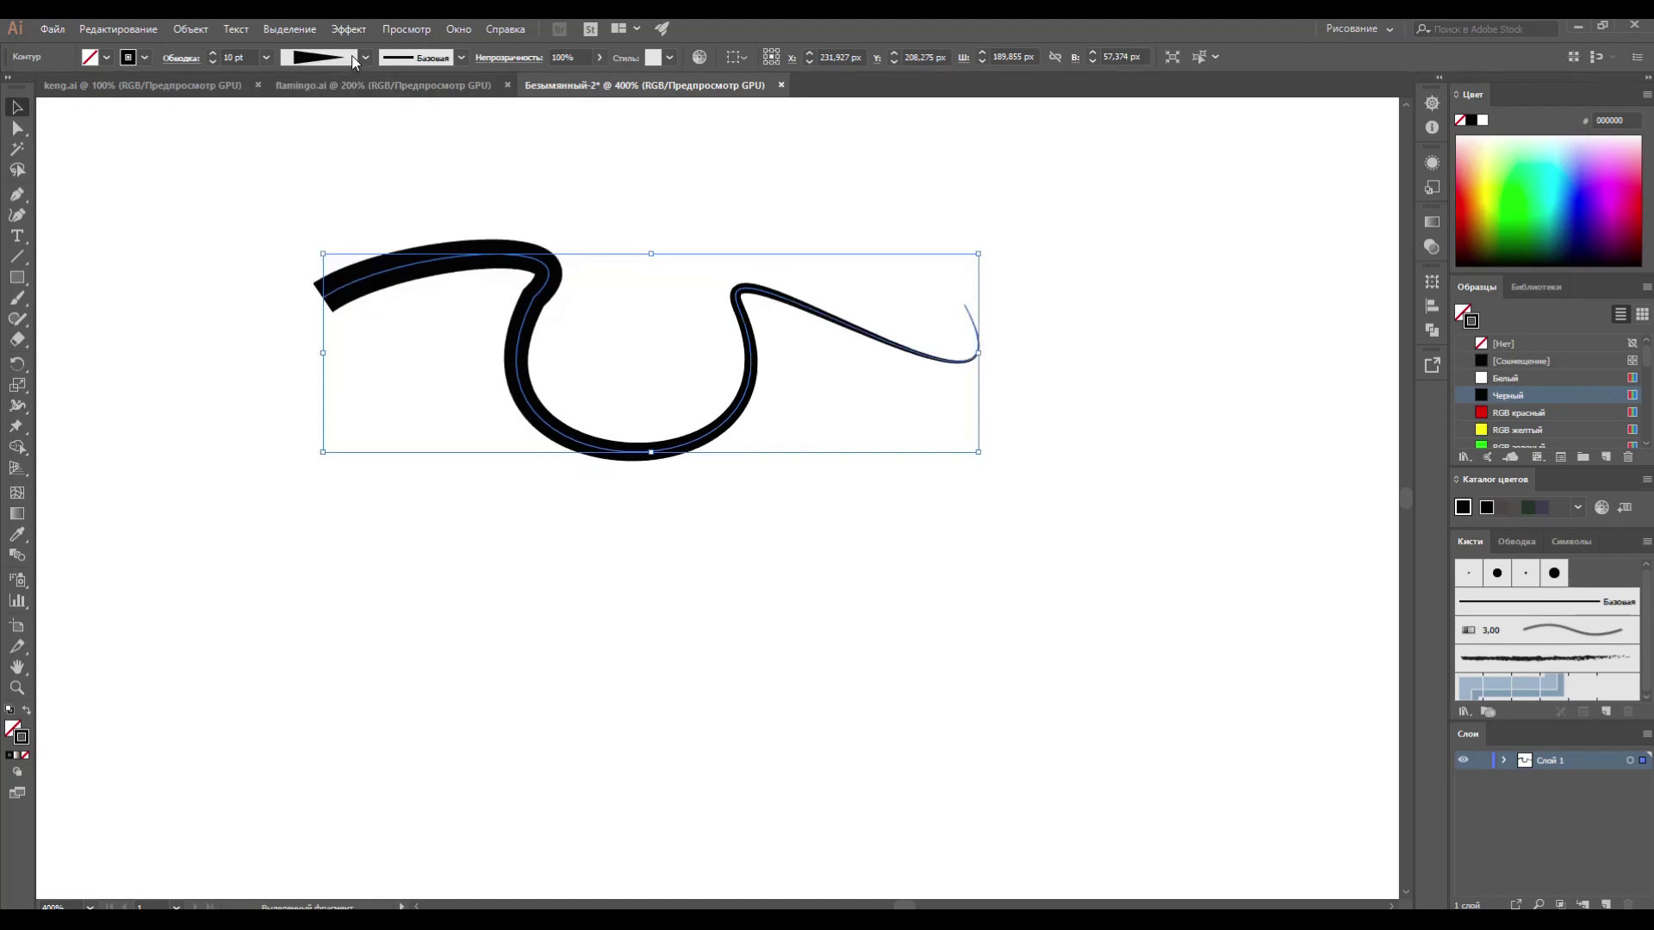
click(351, 56)
click(330, 224)
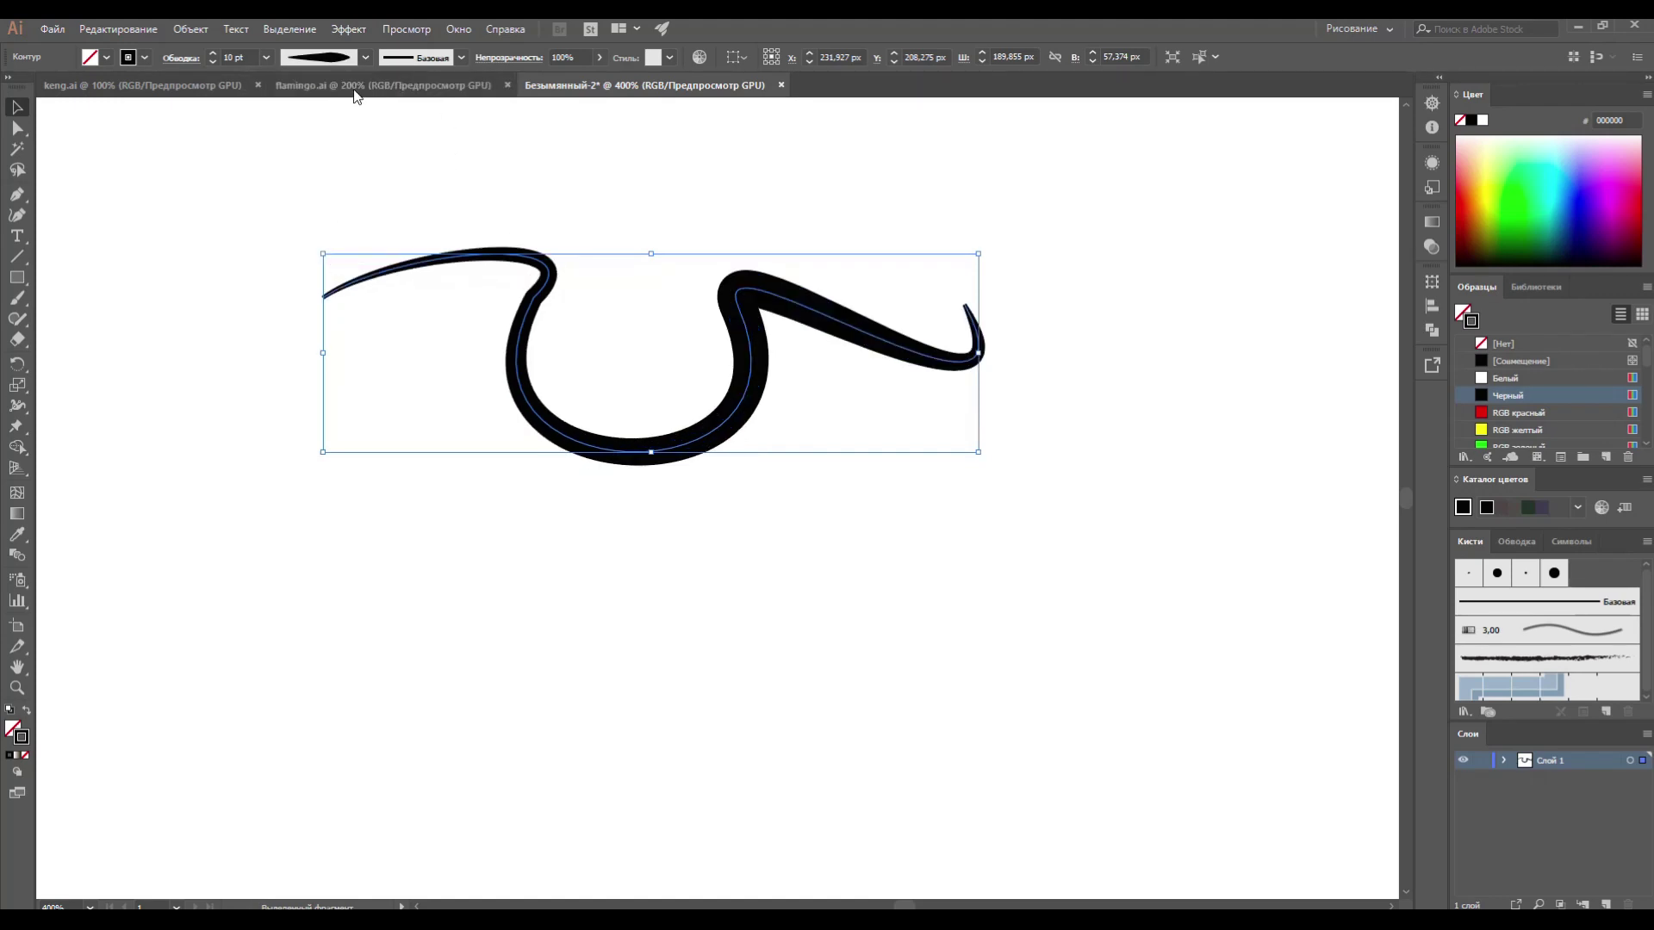
click(362, 57)
click(324, 250)
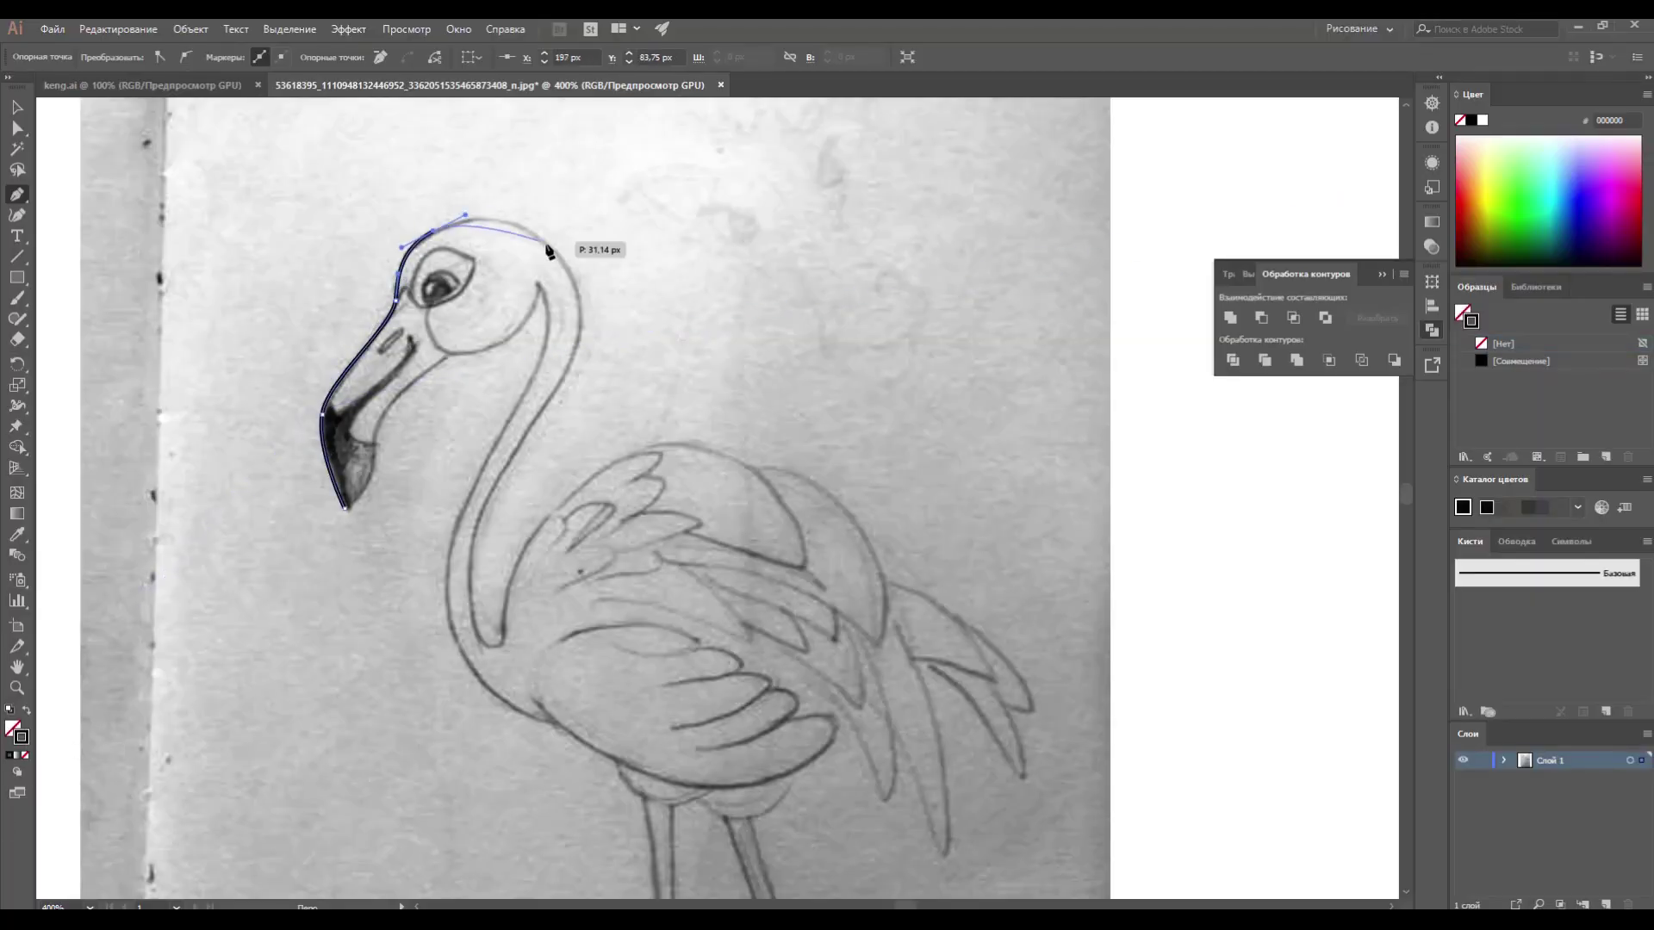
Trace the flamingo's head and back down toward the tail
drag(513, 591, 506, 587)
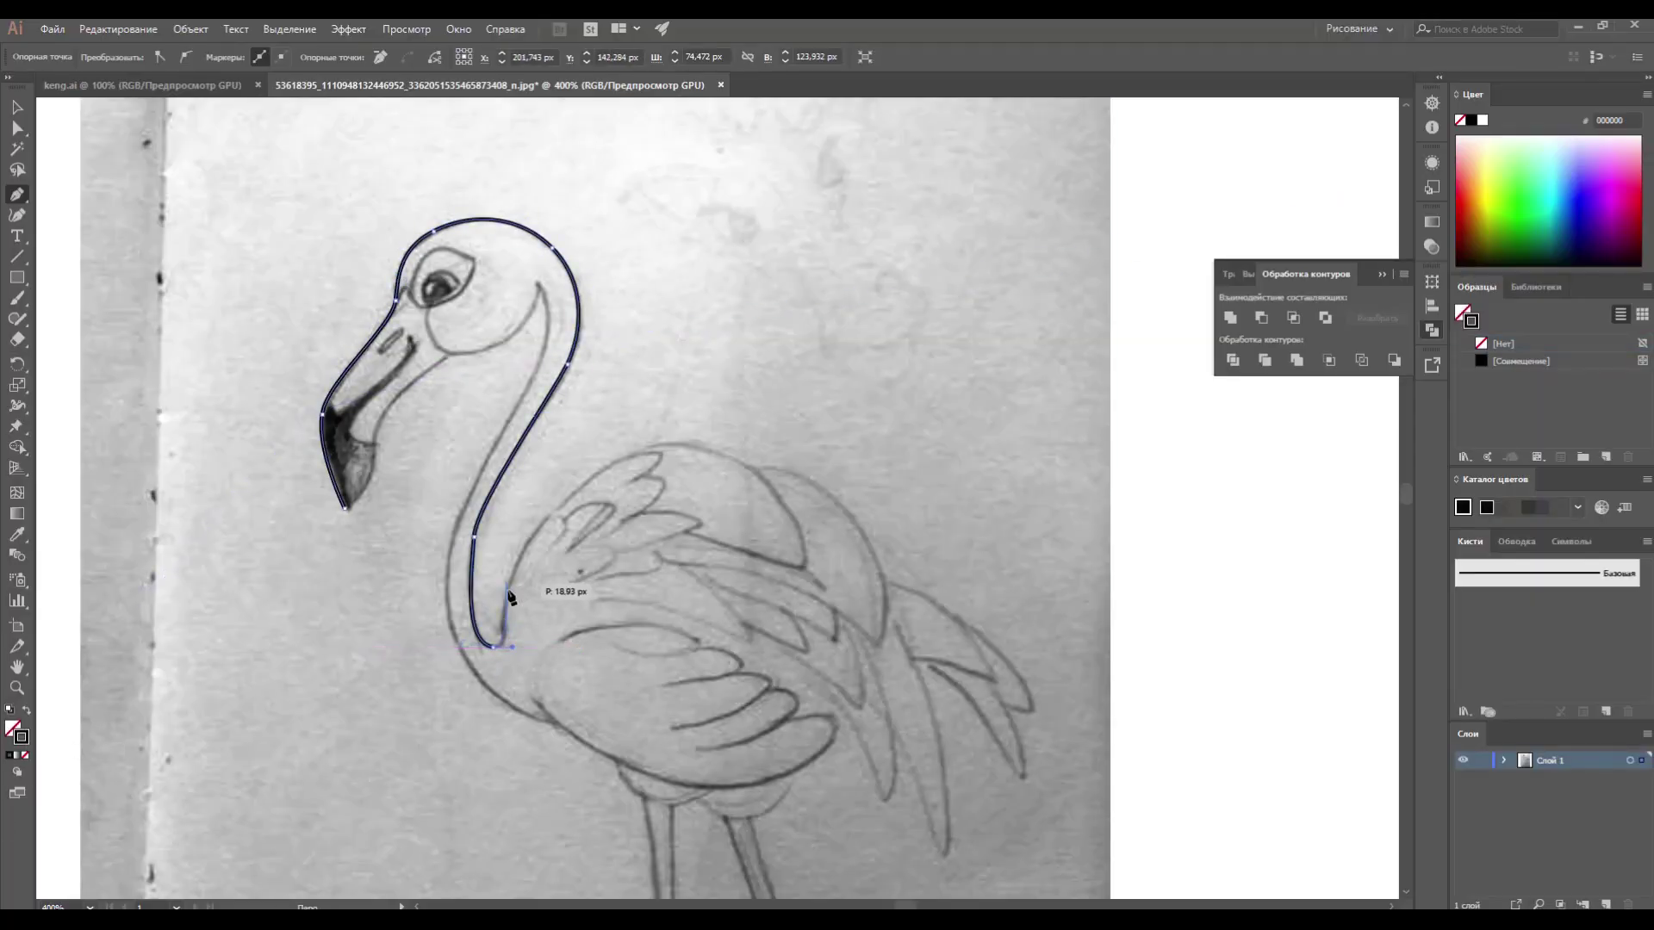
mouse_move(635, 454)
mouse_down()
mouse_move(696, 436)
mouse_move(787, 462)
mouse_up()
drag(851, 517, 888, 590)
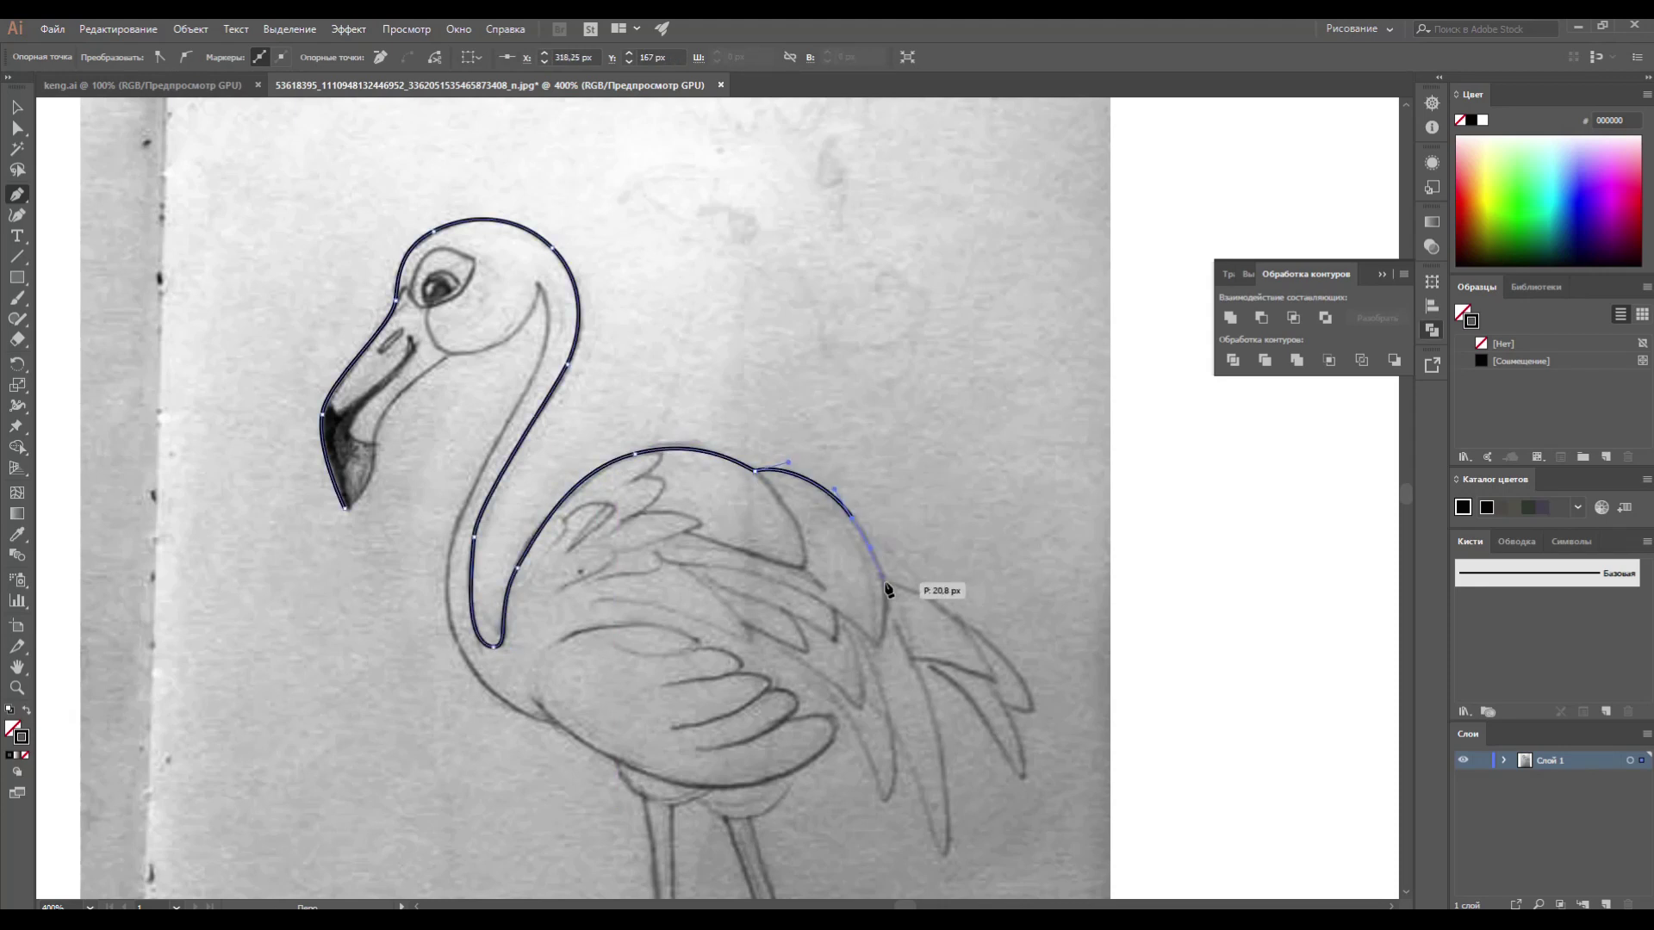
click(877, 646)
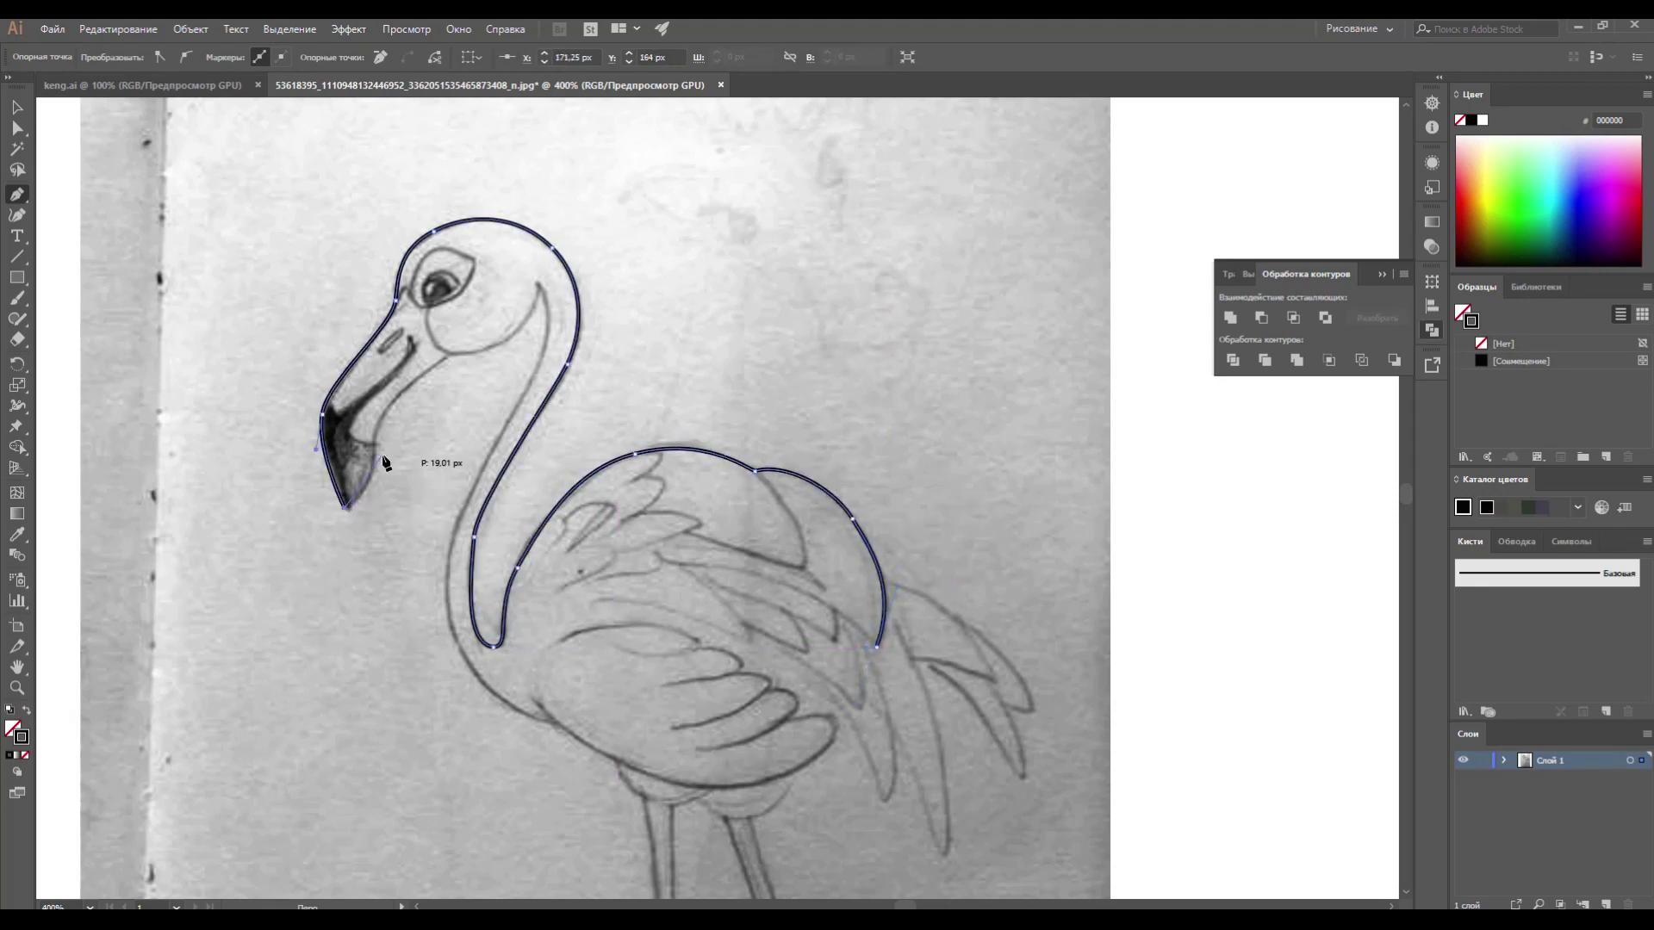
key(Escape)
click(507, 342)
Trace the cheek, front of the neck, belly, and the wing edge
click(540, 293)
click(476, 467)
click(618, 762)
click(644, 801)
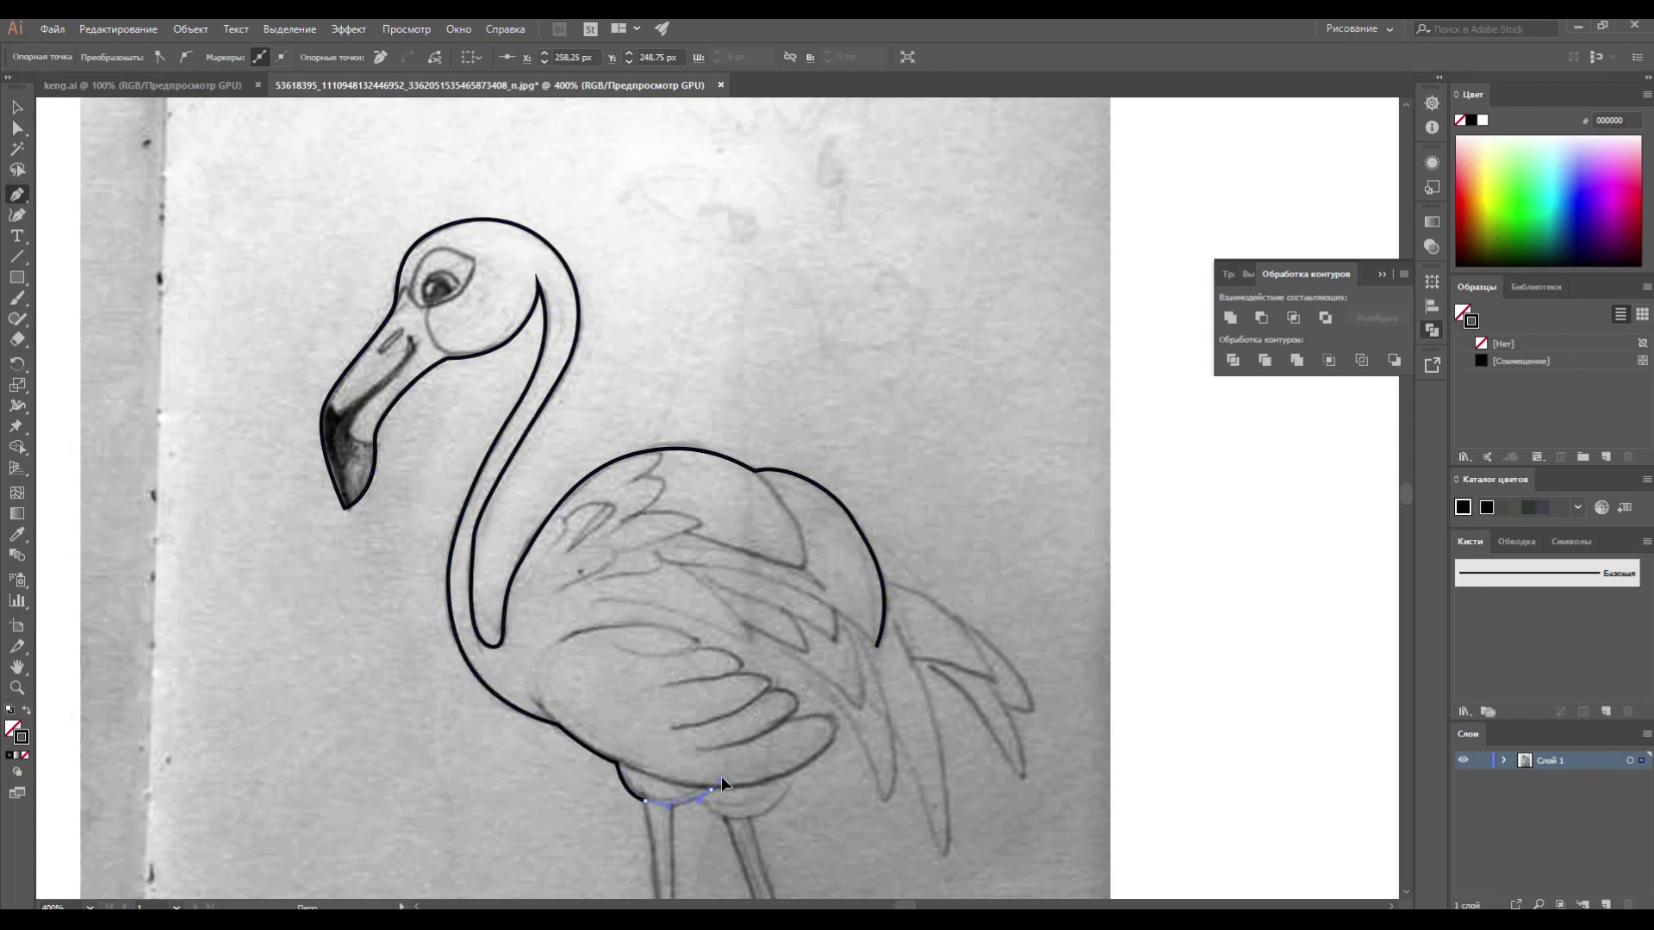
key(Escape)
click(530, 671)
drag(648, 623, 696, 626)
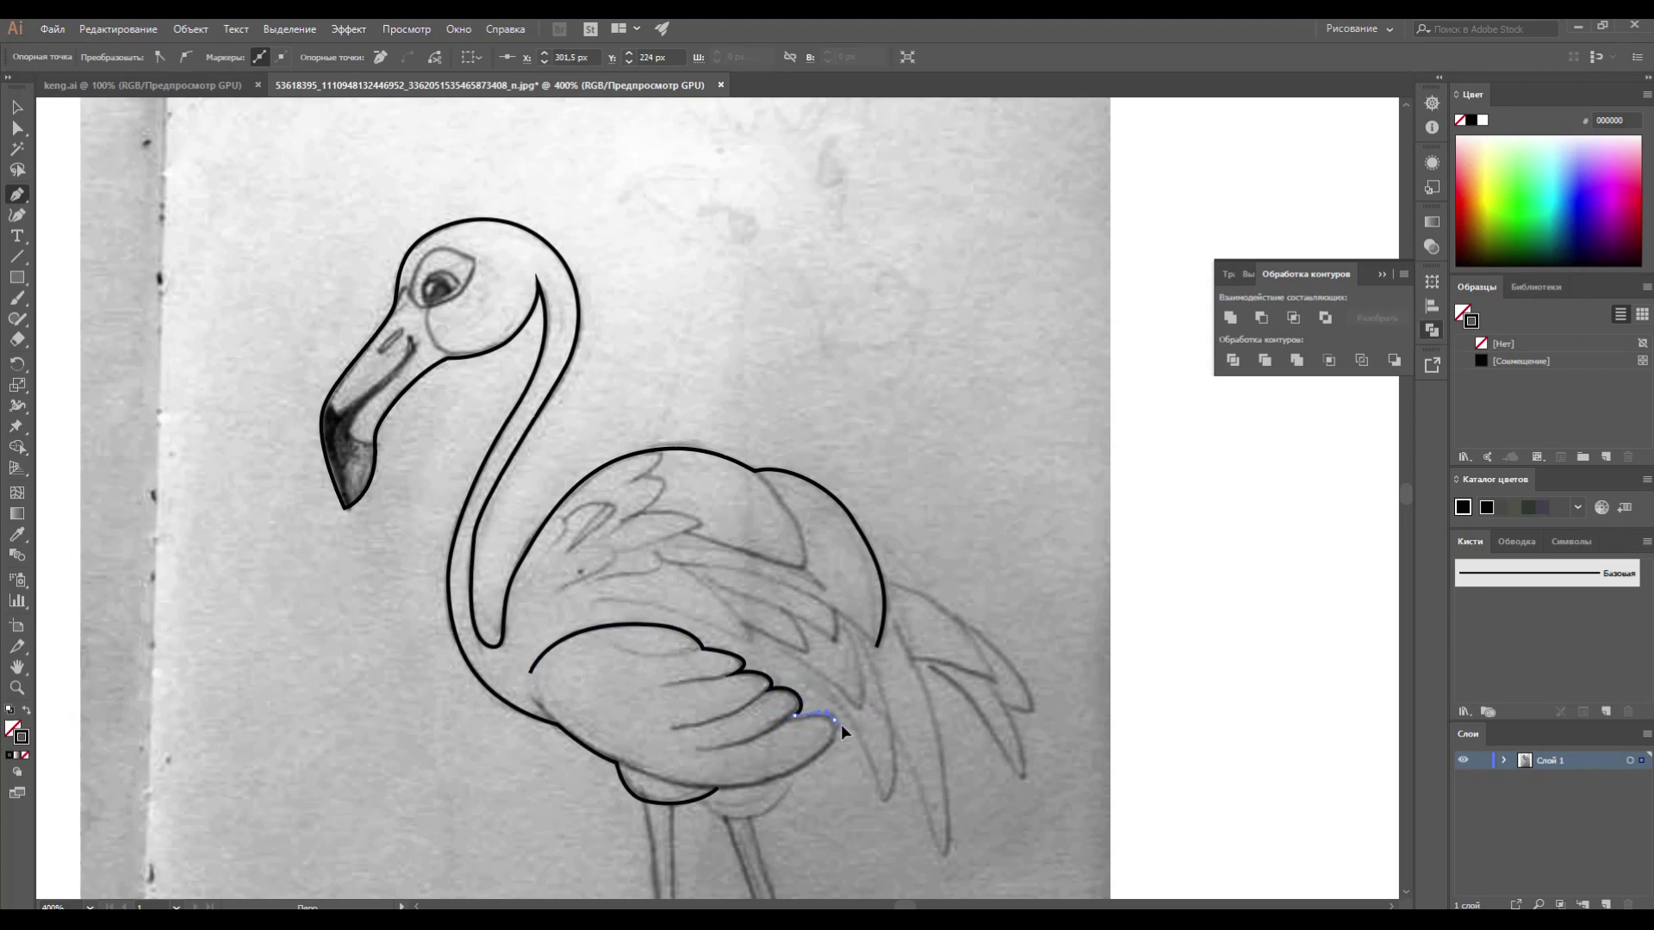
click(529, 674)
Outline the first leg, its foot and toes, and the knee
drag(680, 801, 636, 349)
click(600, 343)
click(634, 648)
click(634, 686)
drag(639, 808, 657, 487)
click(552, 724)
click(564, 759)
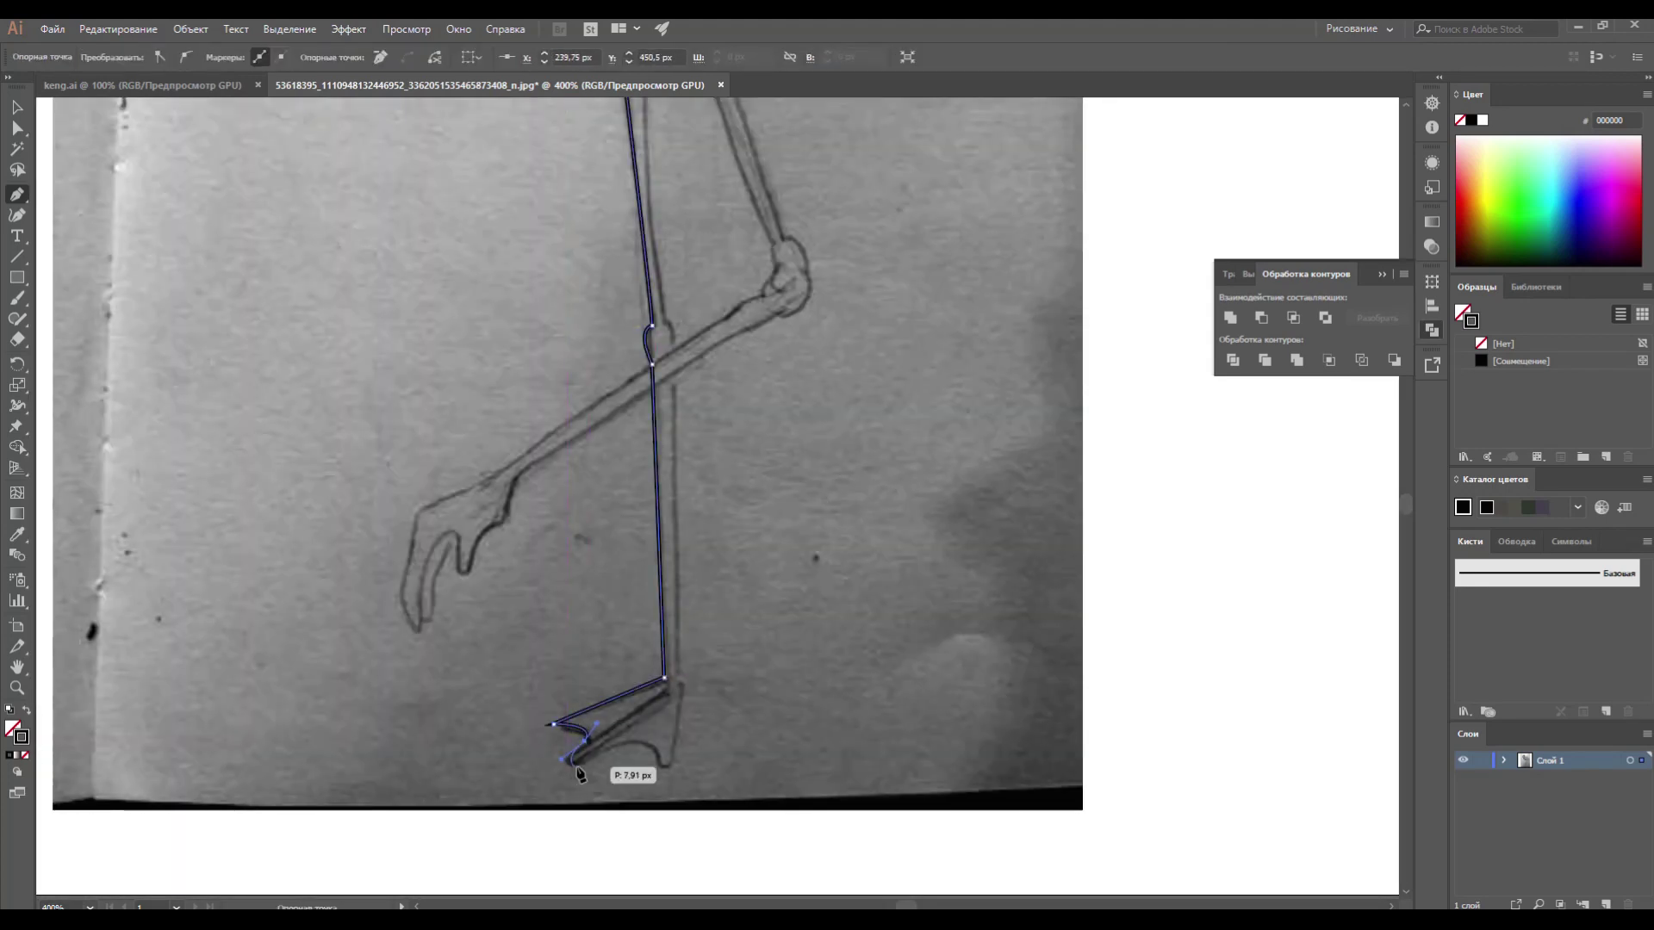
click(667, 762)
click(676, 682)
click(679, 358)
drag(646, 164, 693, 561)
Trace the second leg from under the wing down the knee to the foot's toes
mouse_move(683, 401)
mouse_down()
mouse_move(610, 307)
mouse_move(732, 329)
mouse_up()
click(610, 307)
click(763, 527)
drag(785, 564, 792, 602)
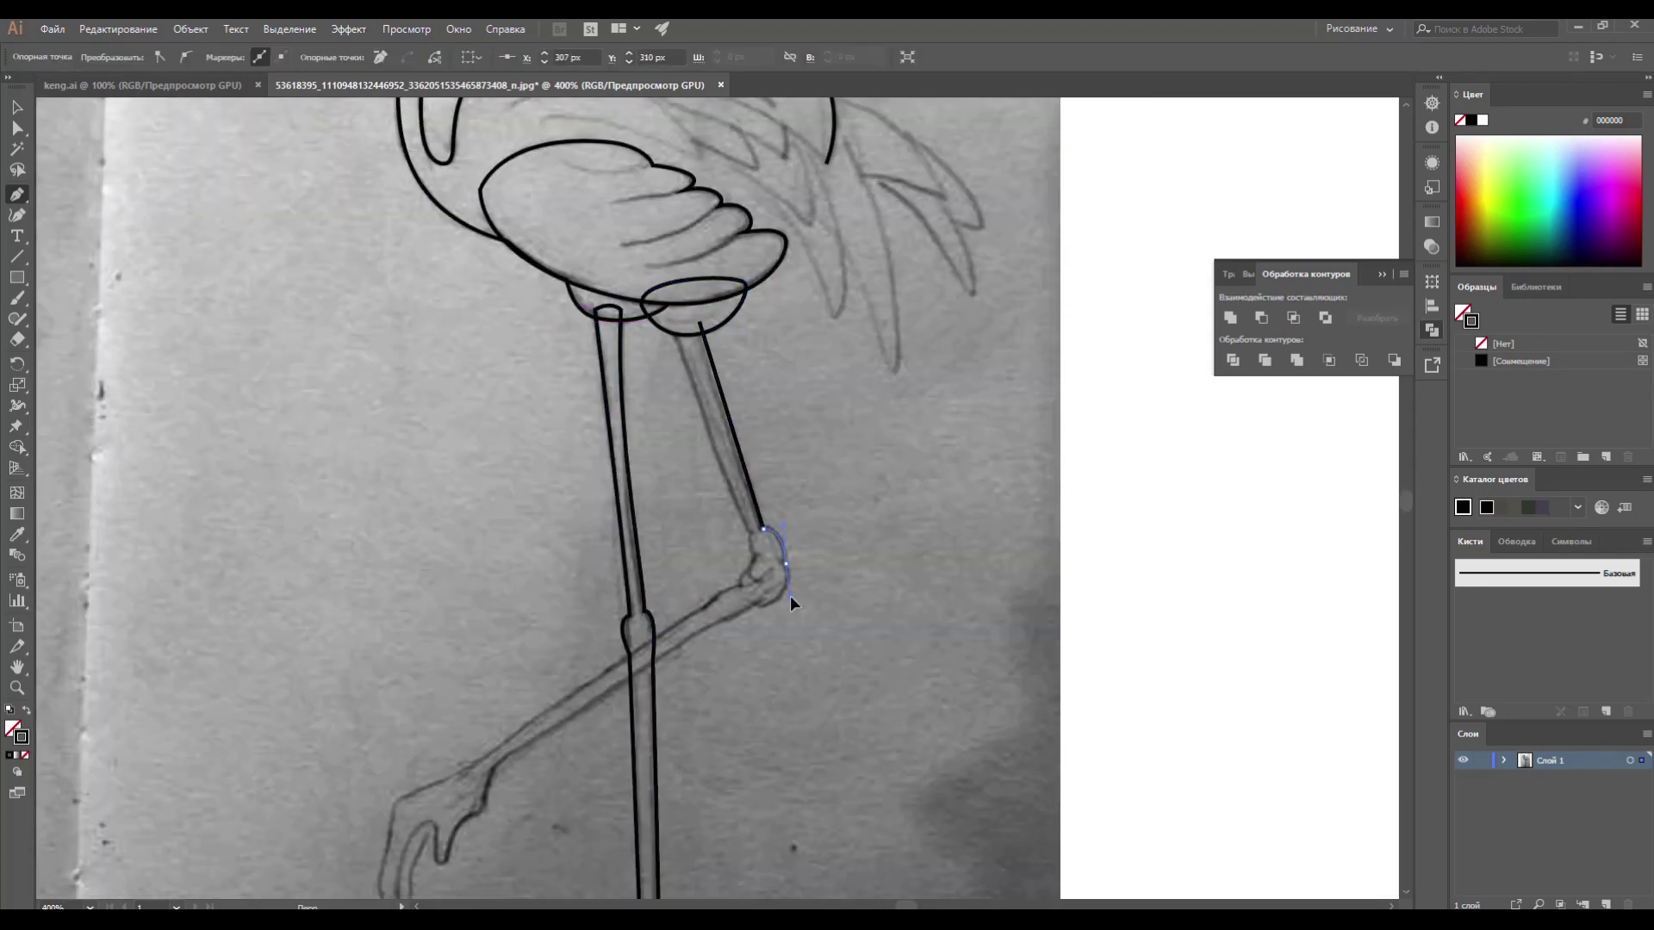
click(496, 766)
drag(497, 766, 706, 578)
click(695, 614)
click(652, 671)
click(643, 643)
click(618, 718)
Trace the second leg's inner edge upward and close it around the knee joint
click(606, 609)
click(683, 571)
click(950, 393)
click(963, 364)
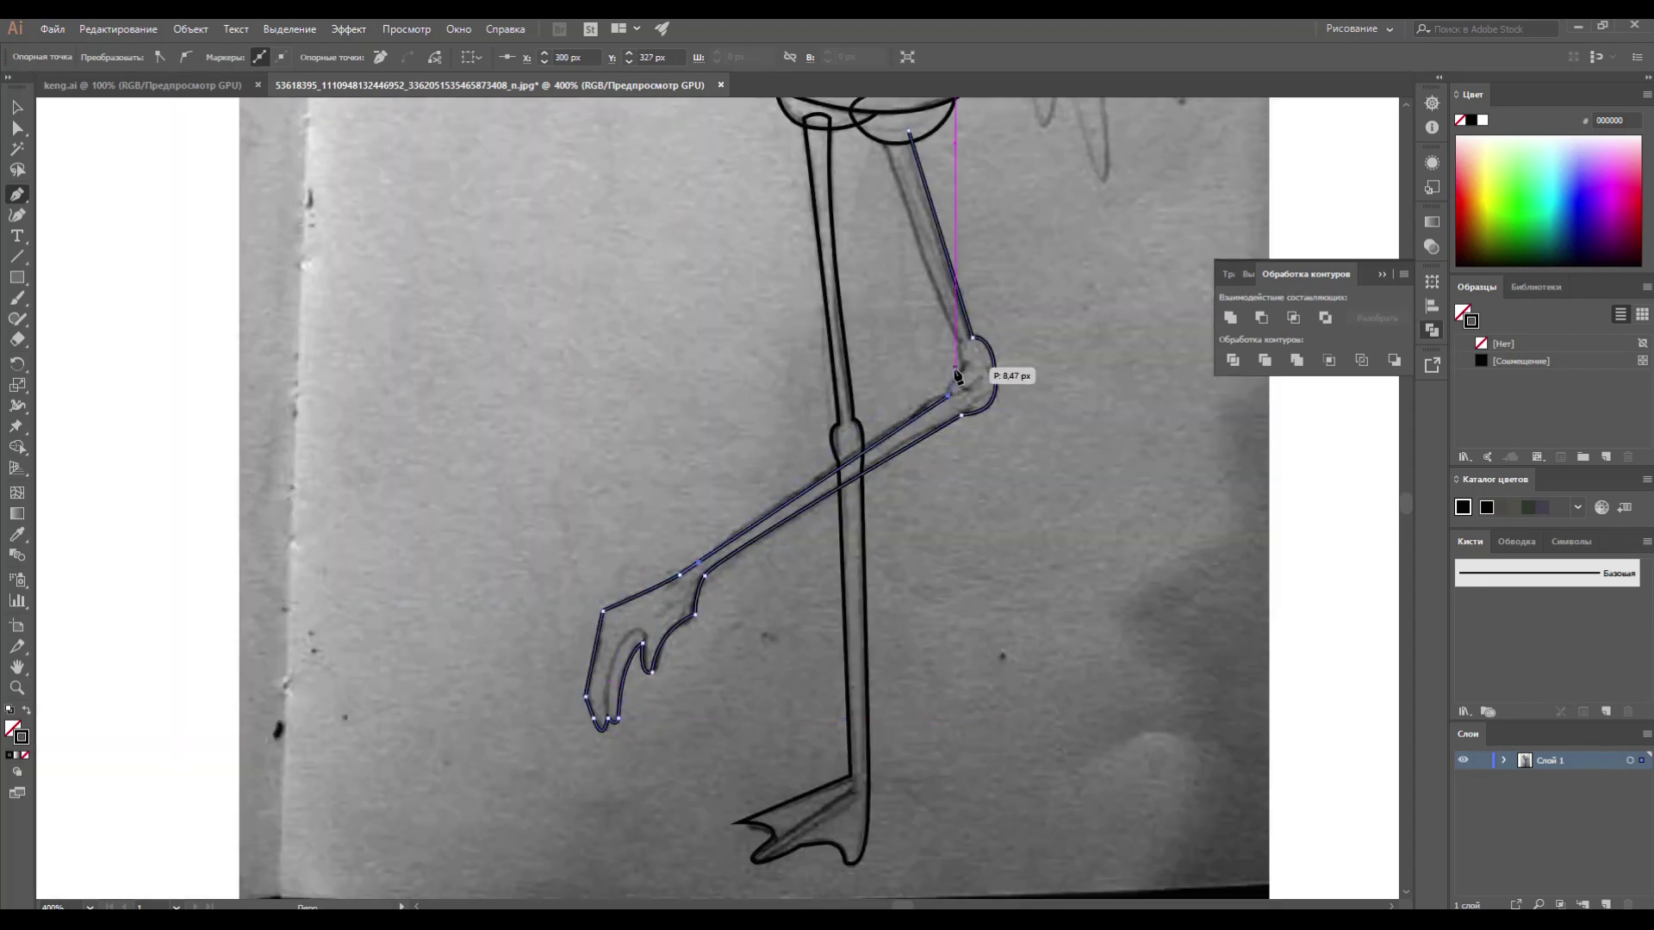
click(906, 131)
drag(953, 140, 1018, 356)
scroll(1055, 219, up, 10)
Trace the beak outline as closed paths below the eye
click(693, 461)
click(711, 511)
click(668, 545)
click(639, 615)
click(610, 661)
click(594, 552)
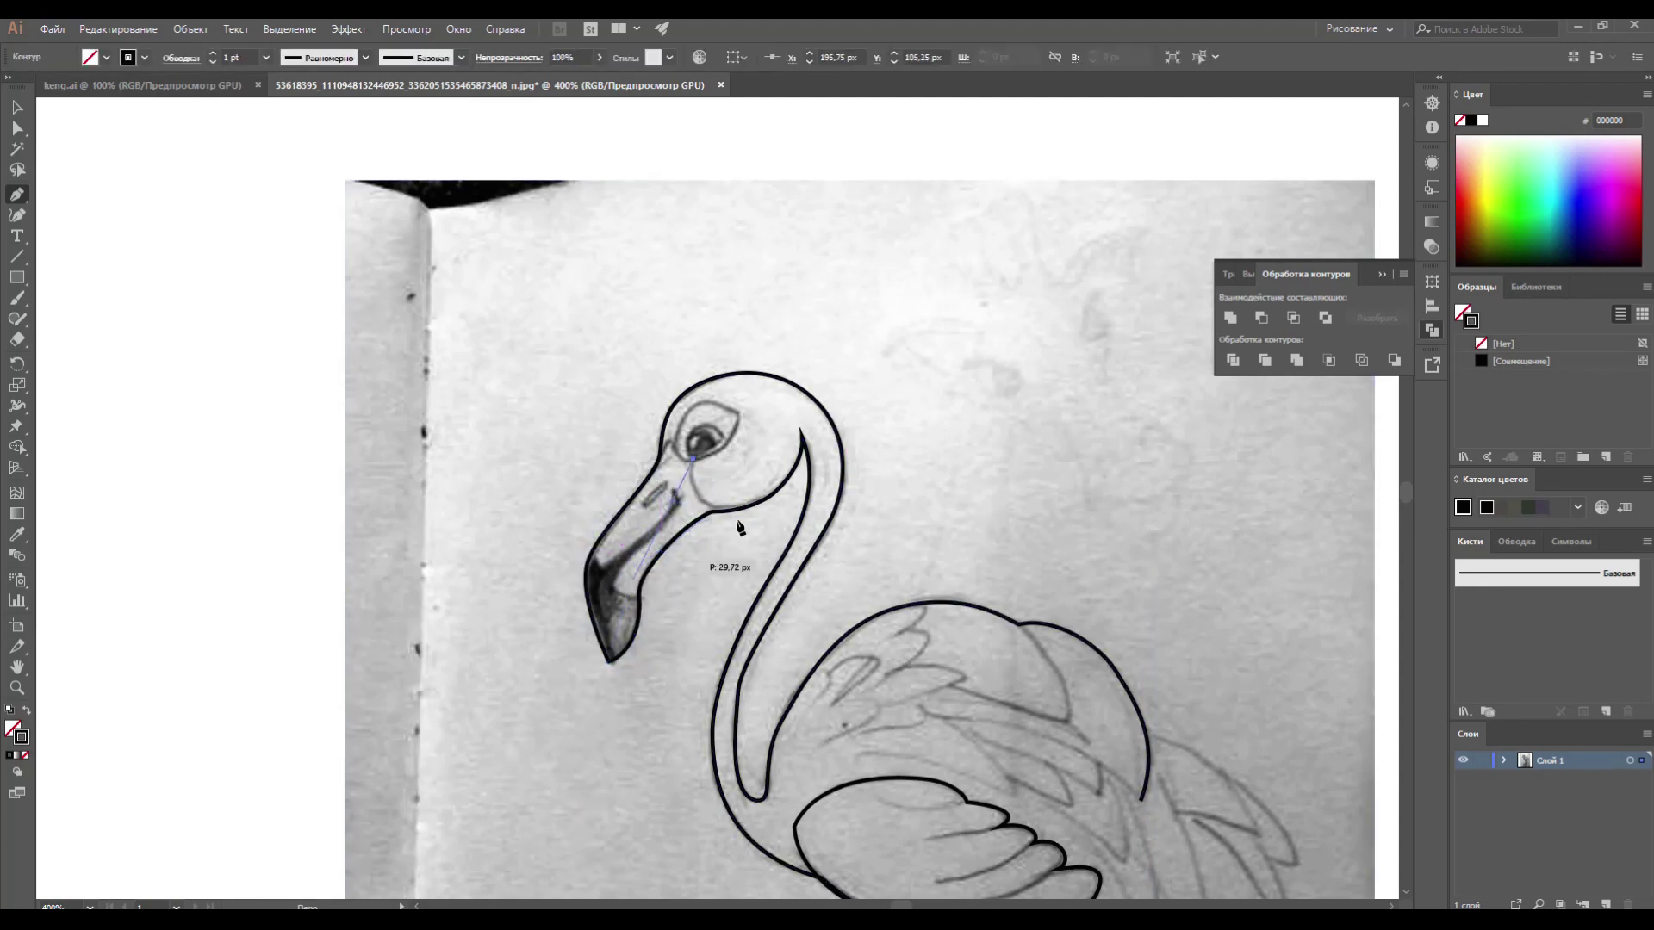
click(711, 511)
drag(802, 438, 797, 398)
click(693, 461)
Trace the eye outline and the curve arching over the eye
scroll(685, 442, up, 3)
click(851, 351)
click(735, 322)
drag(659, 457, 665, 502)
click(851, 351)
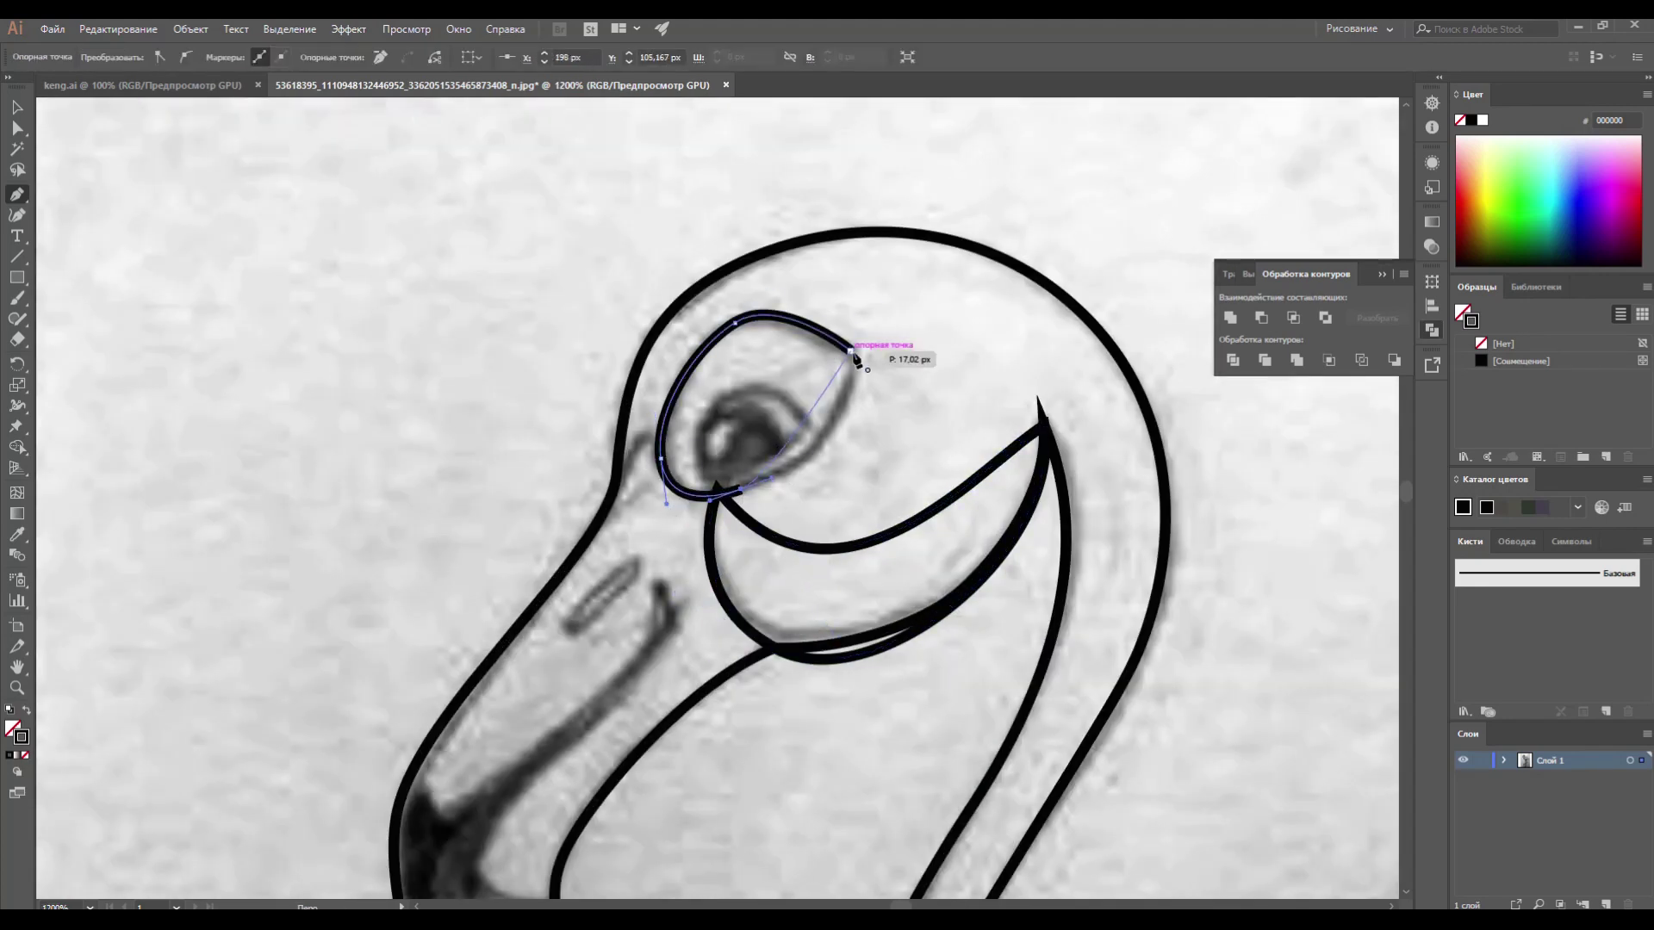
drag(867, 358, 980, 328)
click(839, 361)
drag(932, 408, 943, 416)
mouse_move(810, 465)
mouse_down()
mouse_move(751, 472)
mouse_move(855, 339)
mouse_move(821, 407)
mouse_up()
Draw the nostril and the closed beak-tip shape along the beak's dark edge
click(754, 472)
click(754, 472)
click(844, 422)
drag(866, 467, 832, 520)
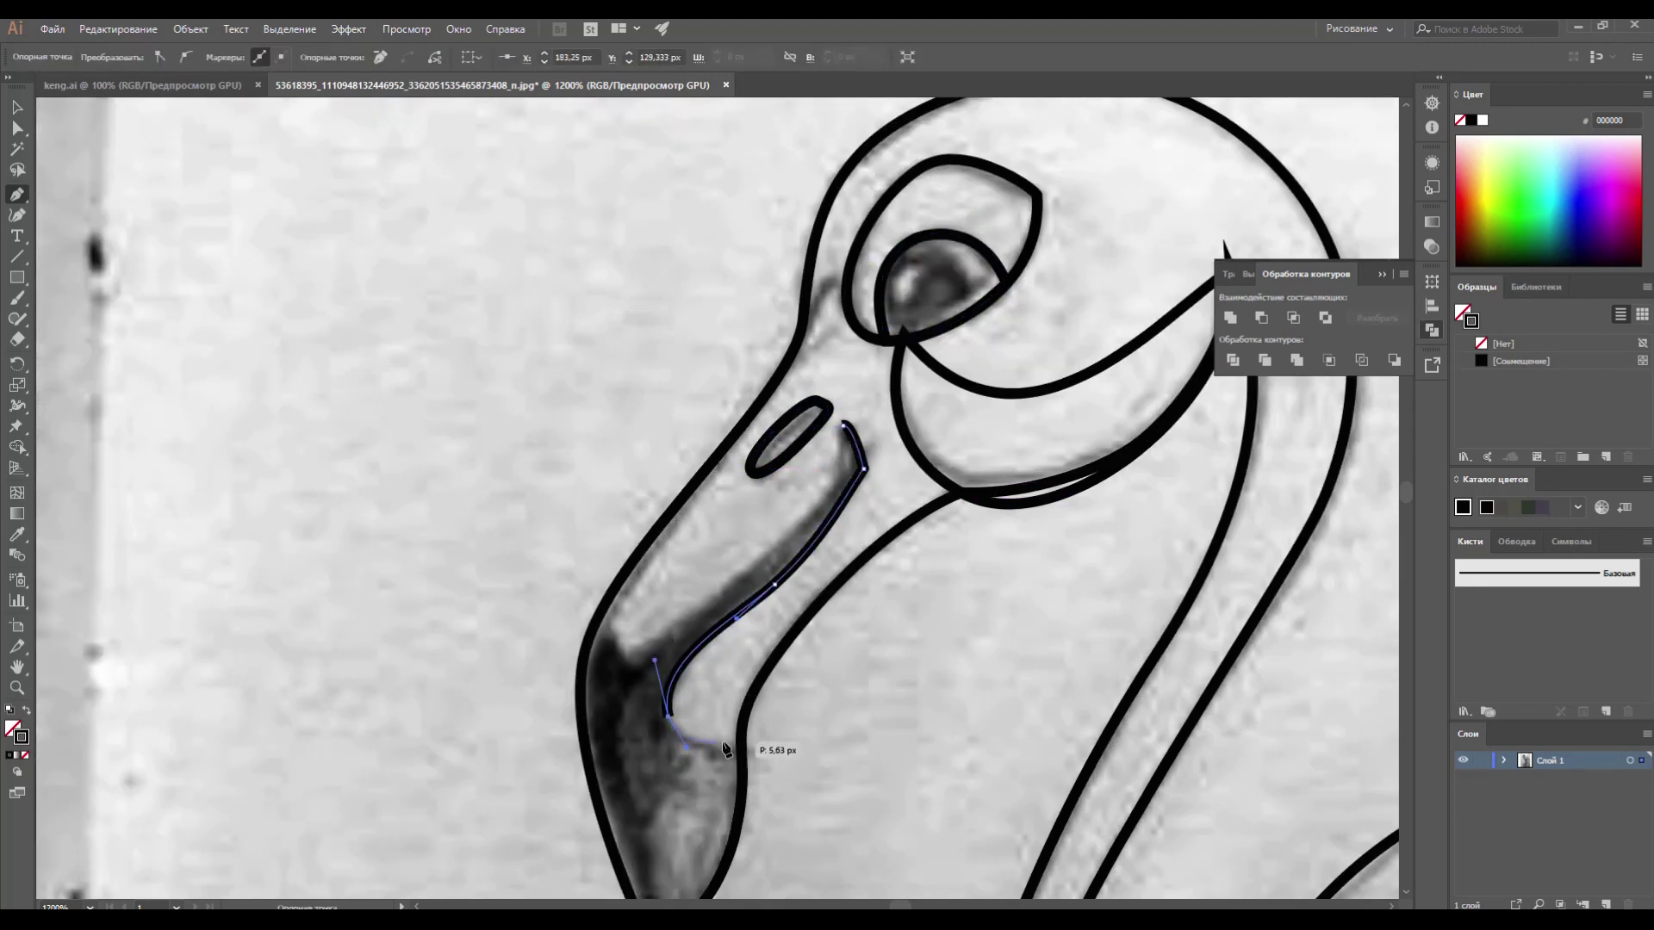
drag(713, 752, 824, 575)
click(853, 568)
click(758, 766)
click(715, 431)
click(793, 444)
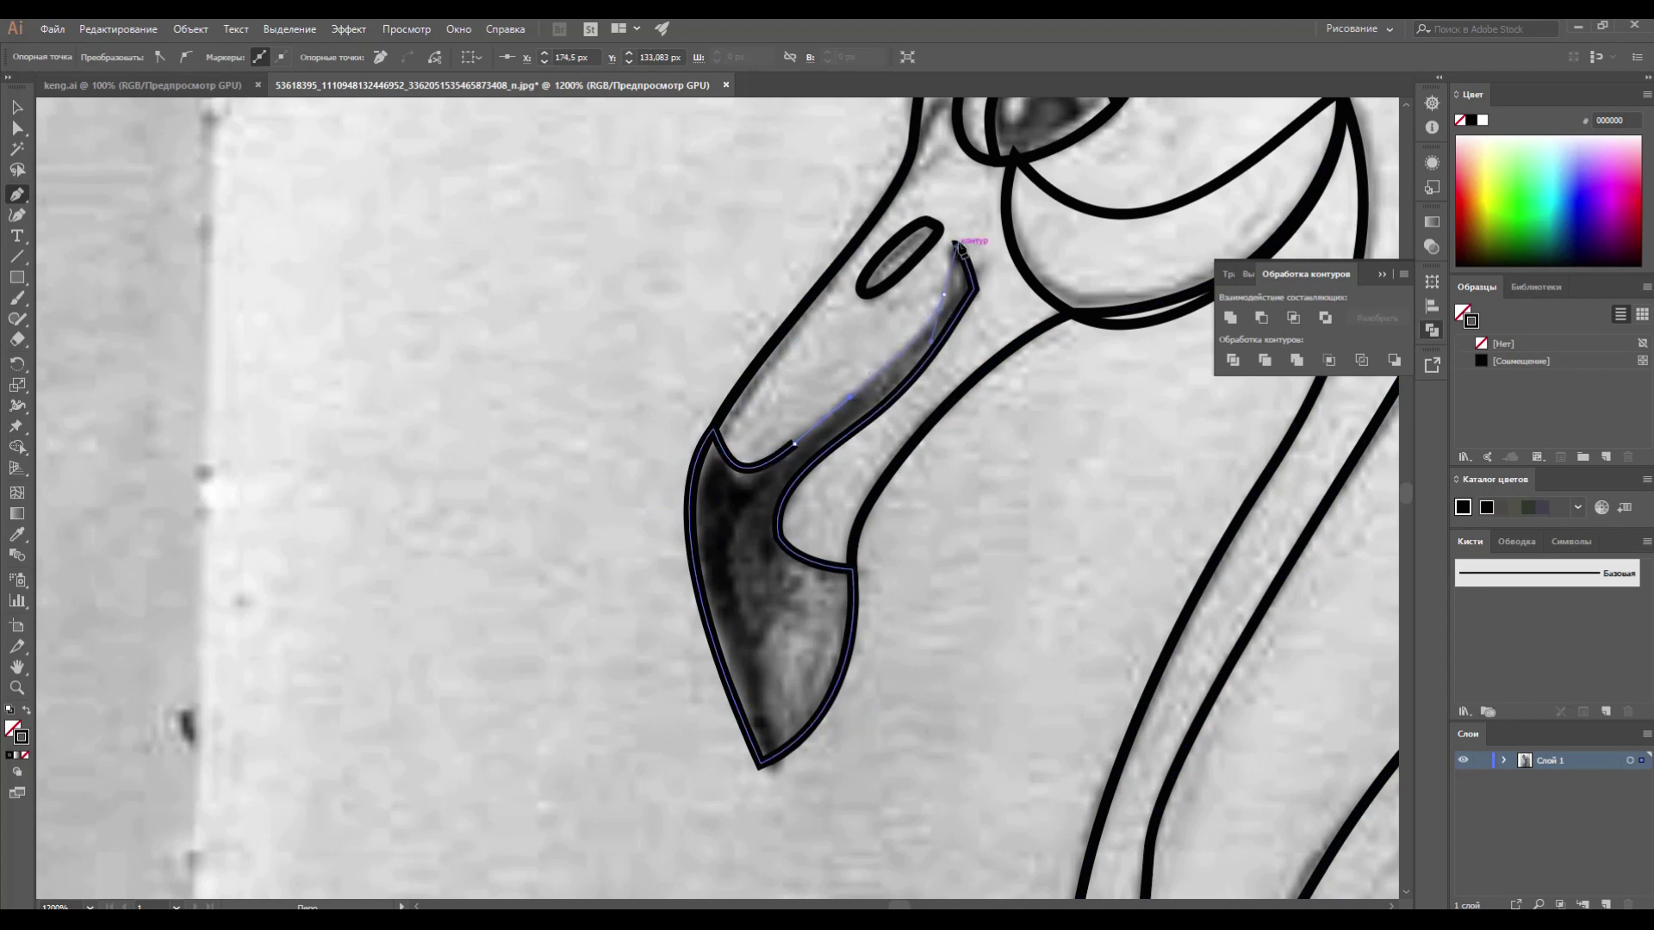
click(957, 248)
Trace the pupil, fill it solid black, and select the beak tip shape
drag(956, 248, 710, 480)
click(787, 386)
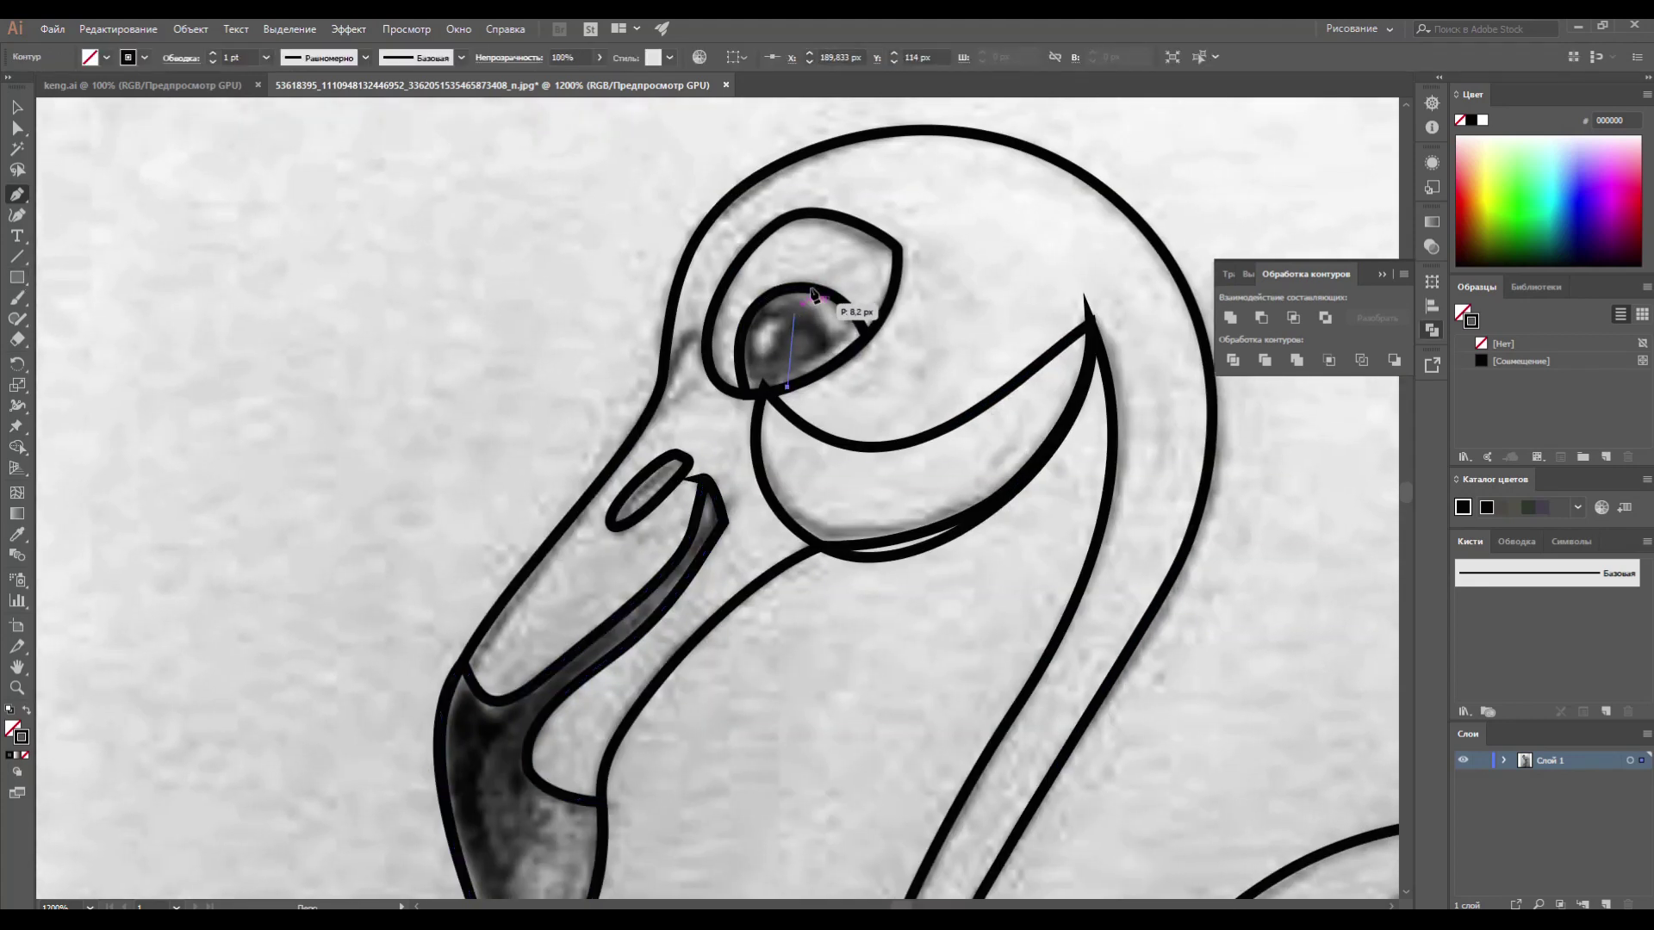
click(870, 333)
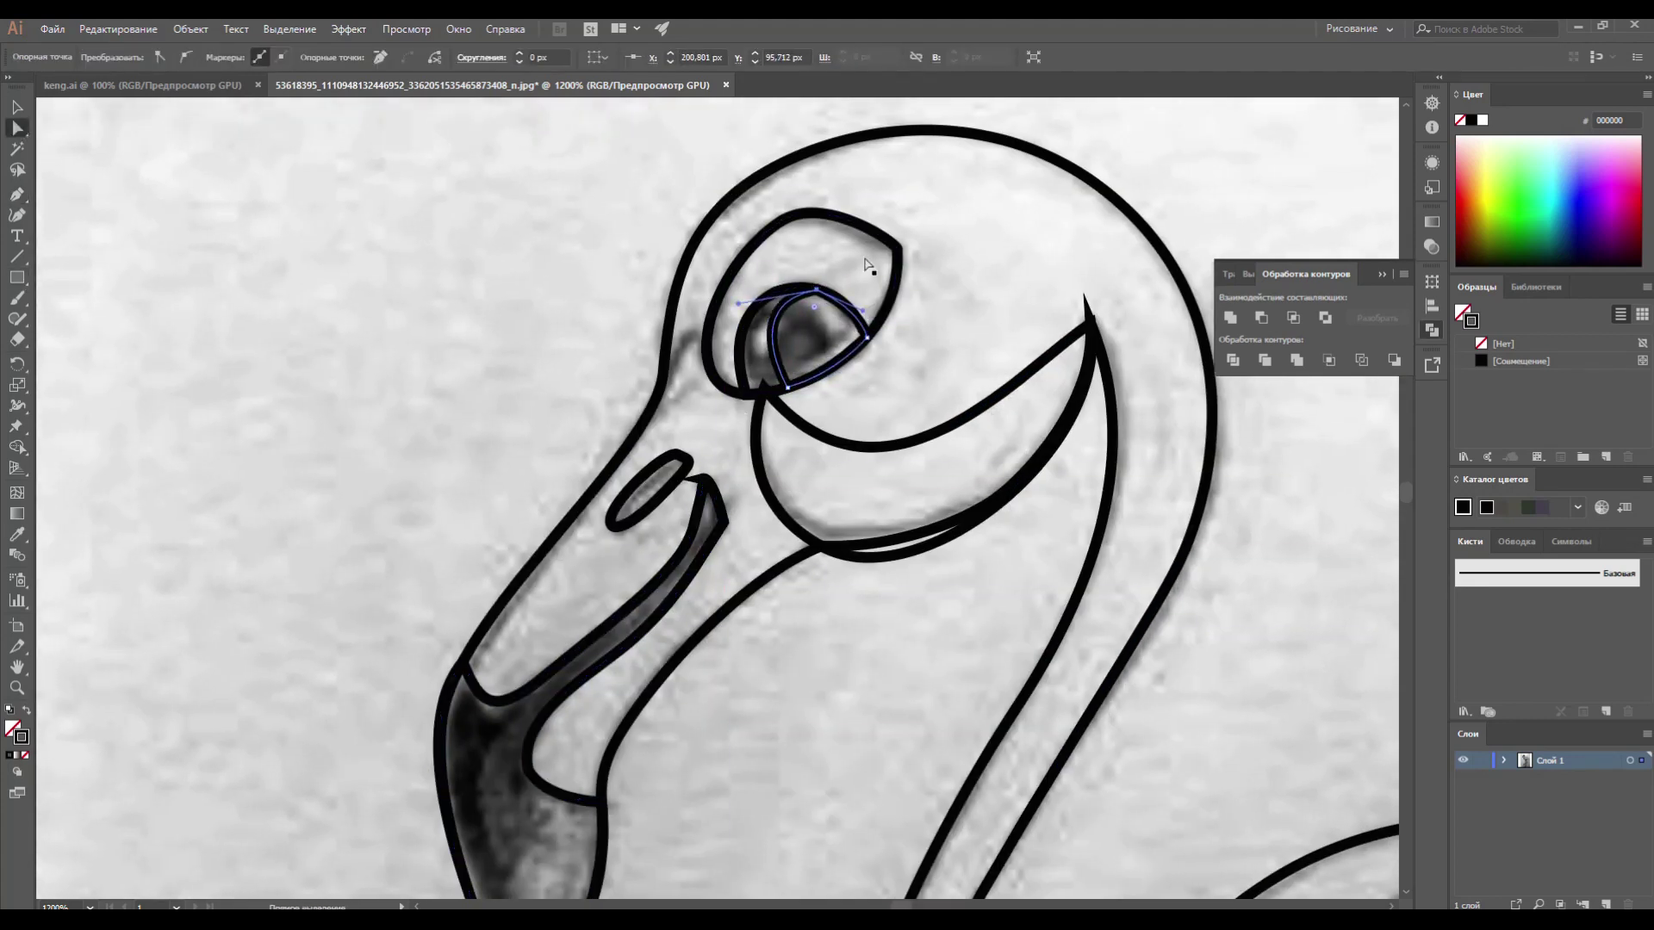
key(shift+x)
key(v)
drag(628, 727, 389, 469)
click(390, 469)
Fill the flamingo's body with a strong magenta linear gradient
key(a)
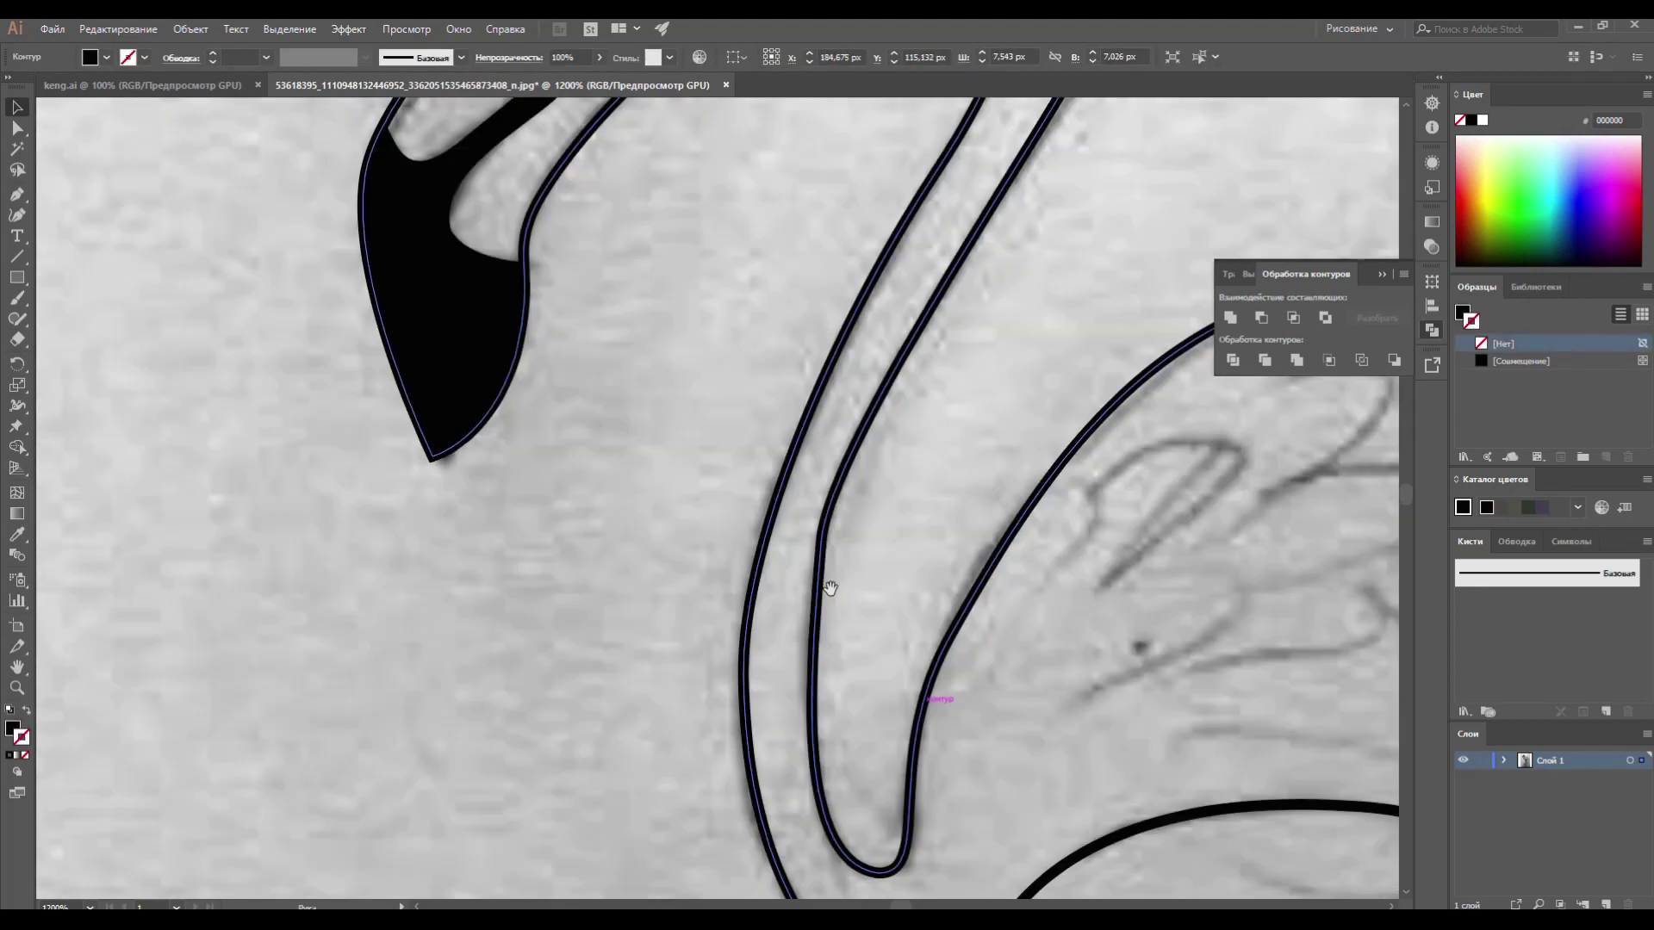
scroll(690, 506, down, 5)
alt+scroll(978, 572, down, 2)
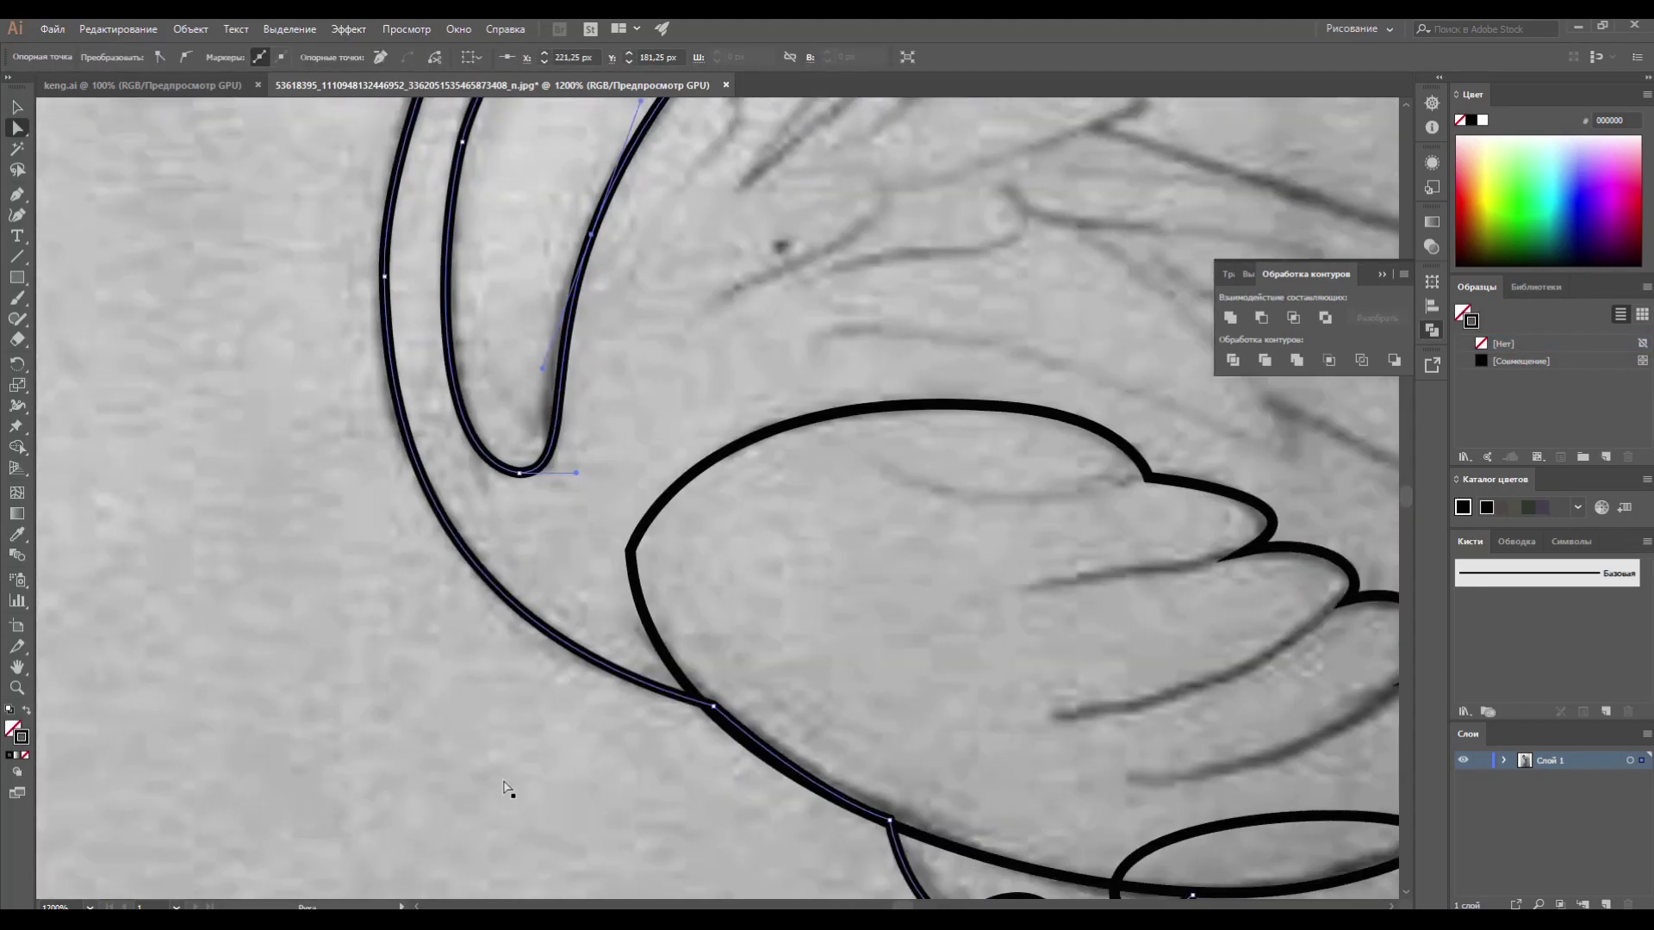
scroll(509, 782, down, 5)
scroll(693, 491, down, 5)
scroll(837, 714, up, 5)
scroll(837, 713, up, 3)
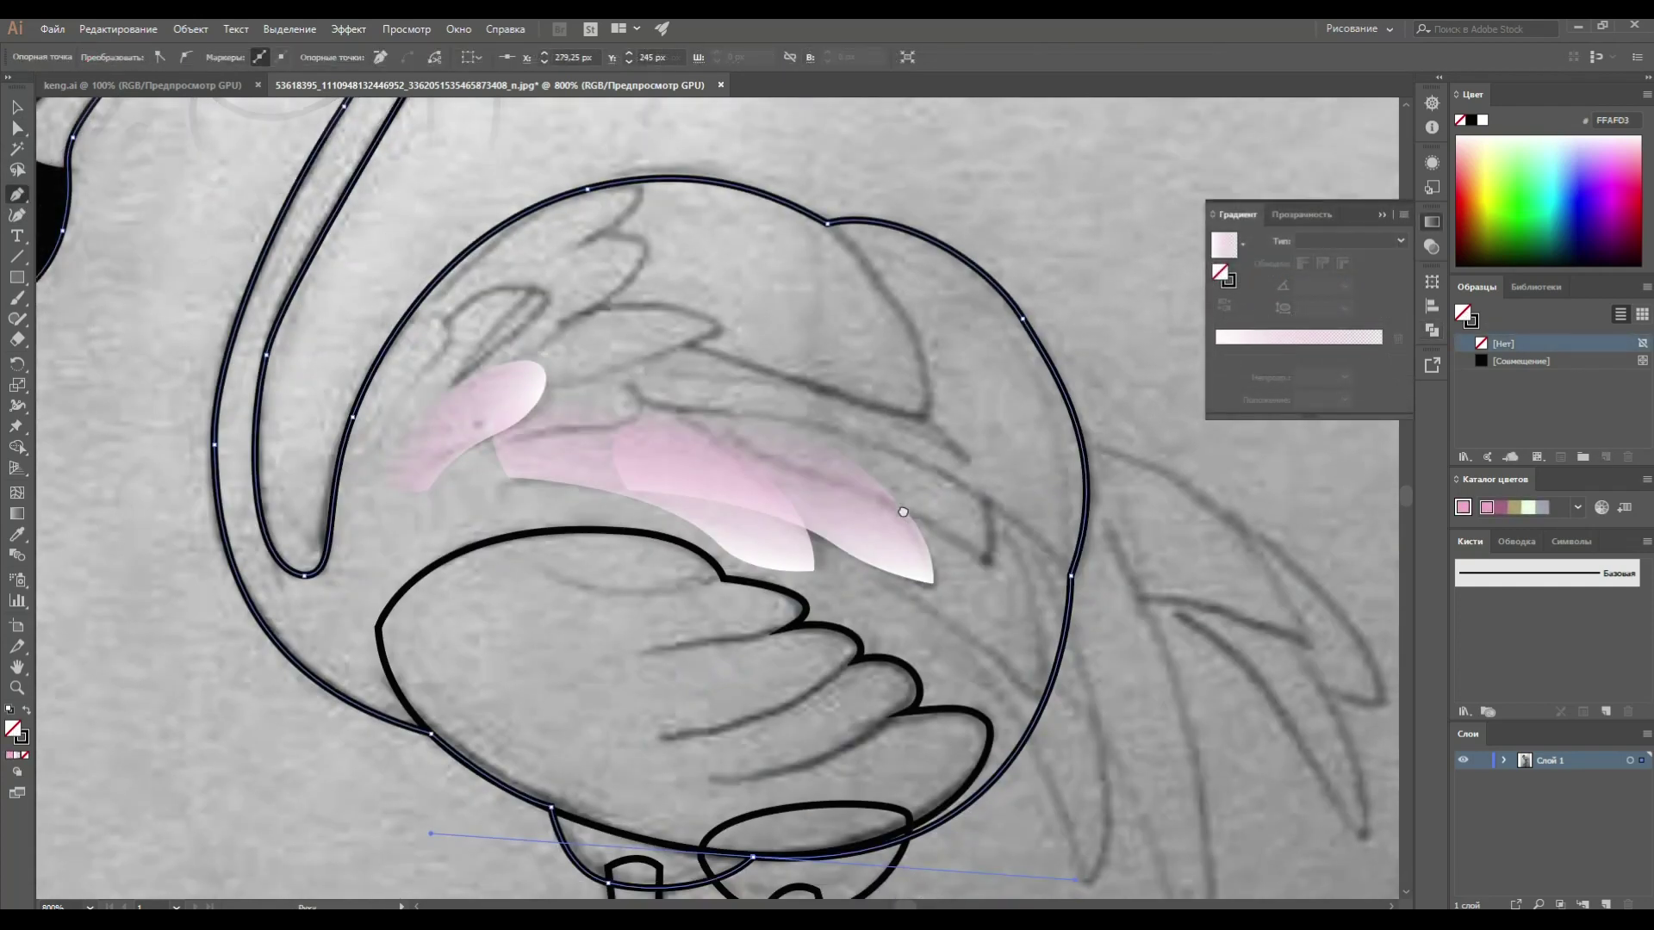
click(16, 755)
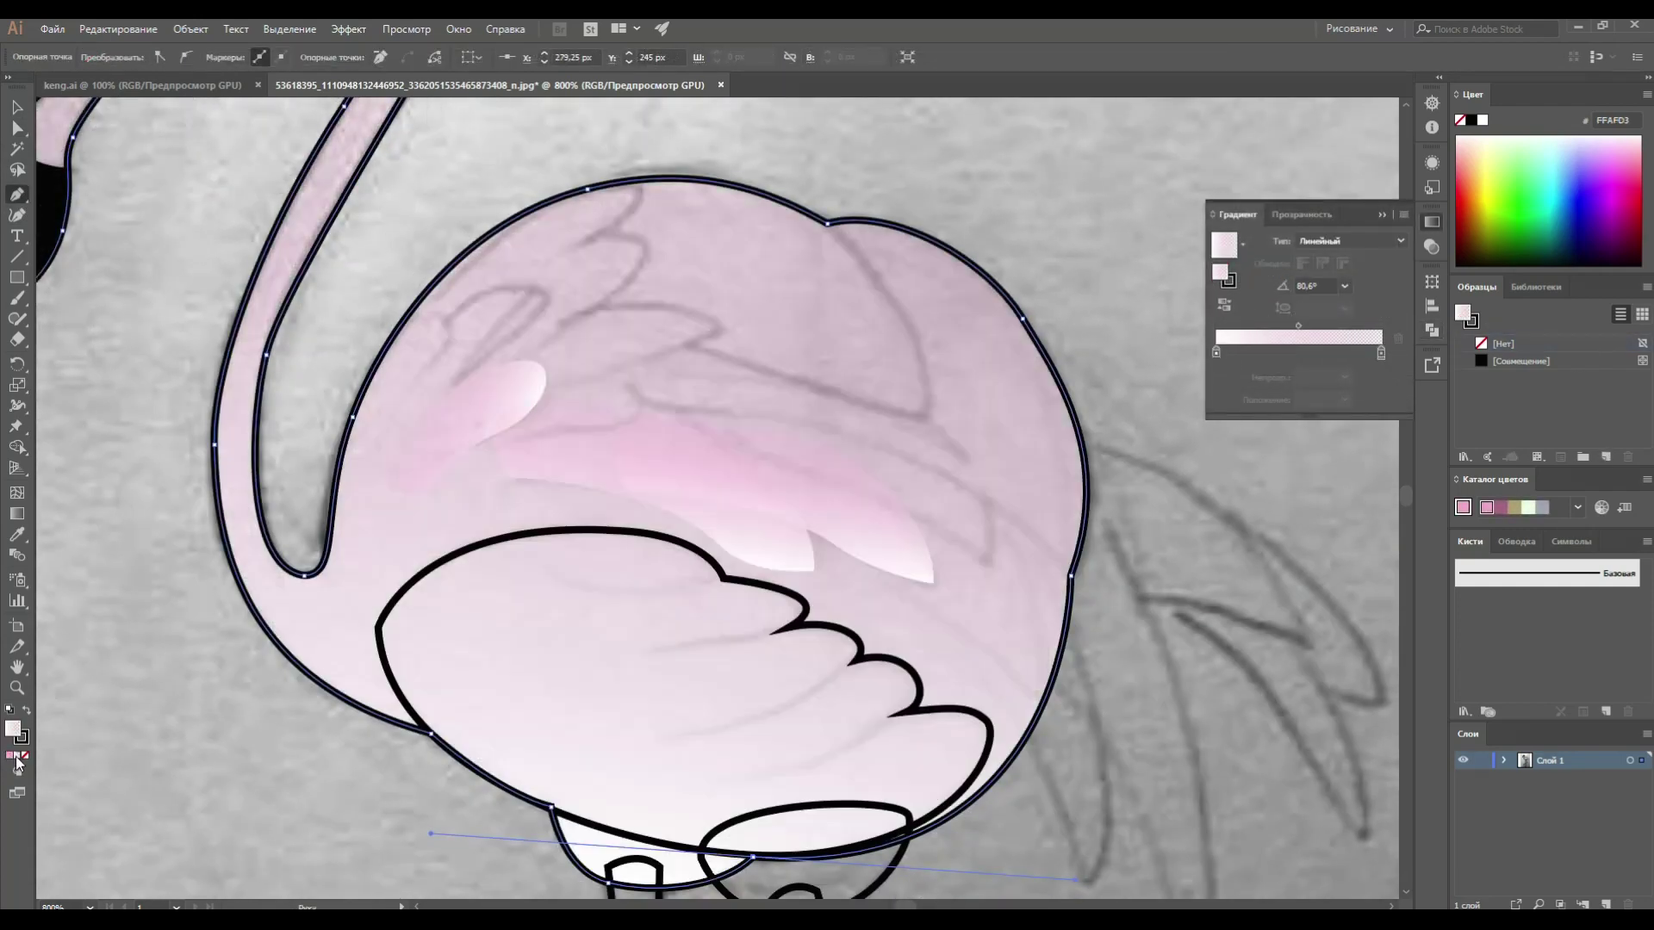
double_click(1381, 354)
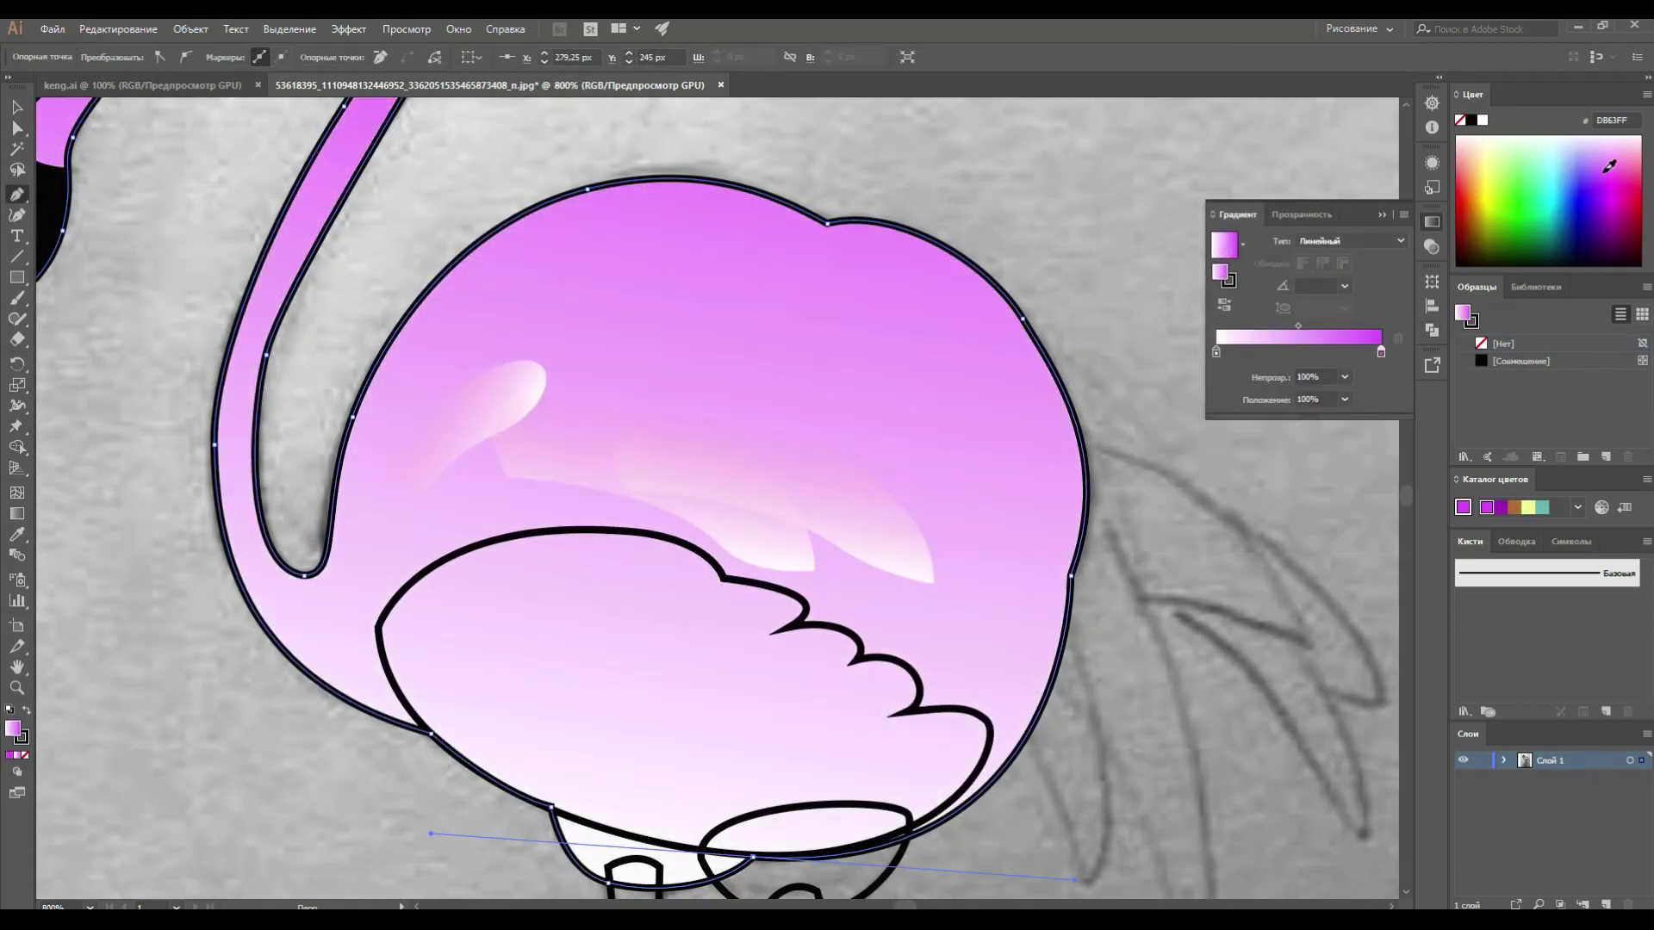
Copy the body's pink gradient onto the wing with the Eyedropper
key(ctrl+minus)
key(ctrl+minus)
key(ctrl+minus)
scroll(641, 267, down, 3)
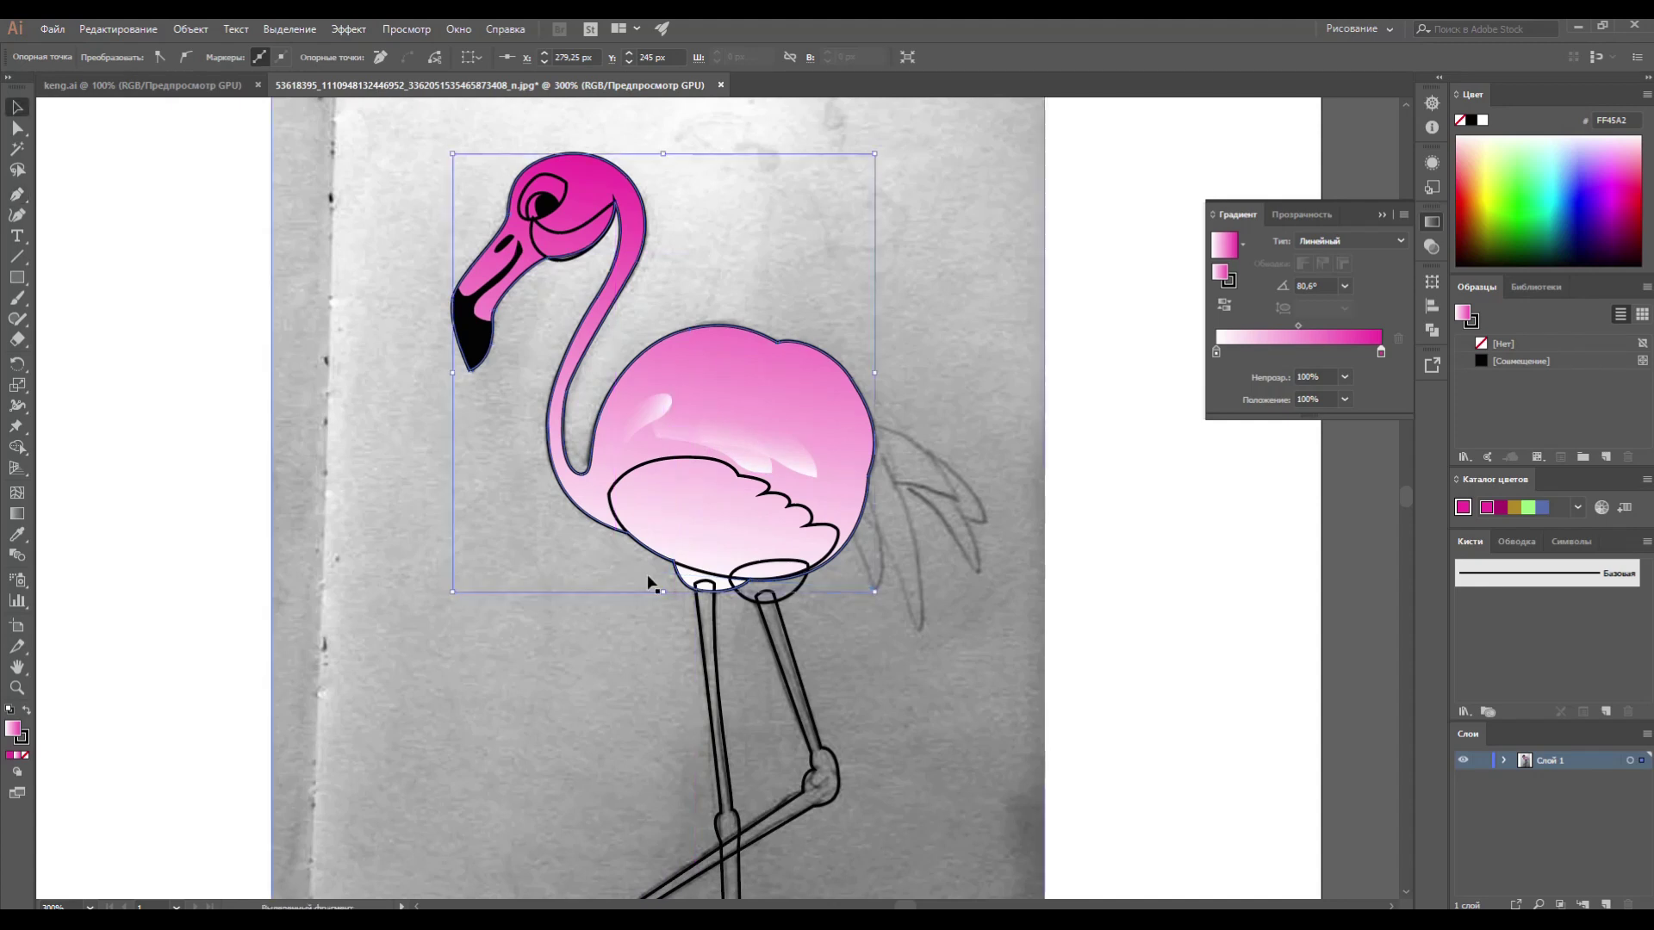
click(650, 580)
key(i)
click(758, 381)
key(ctrl+plus)
key(ctrl+plus)
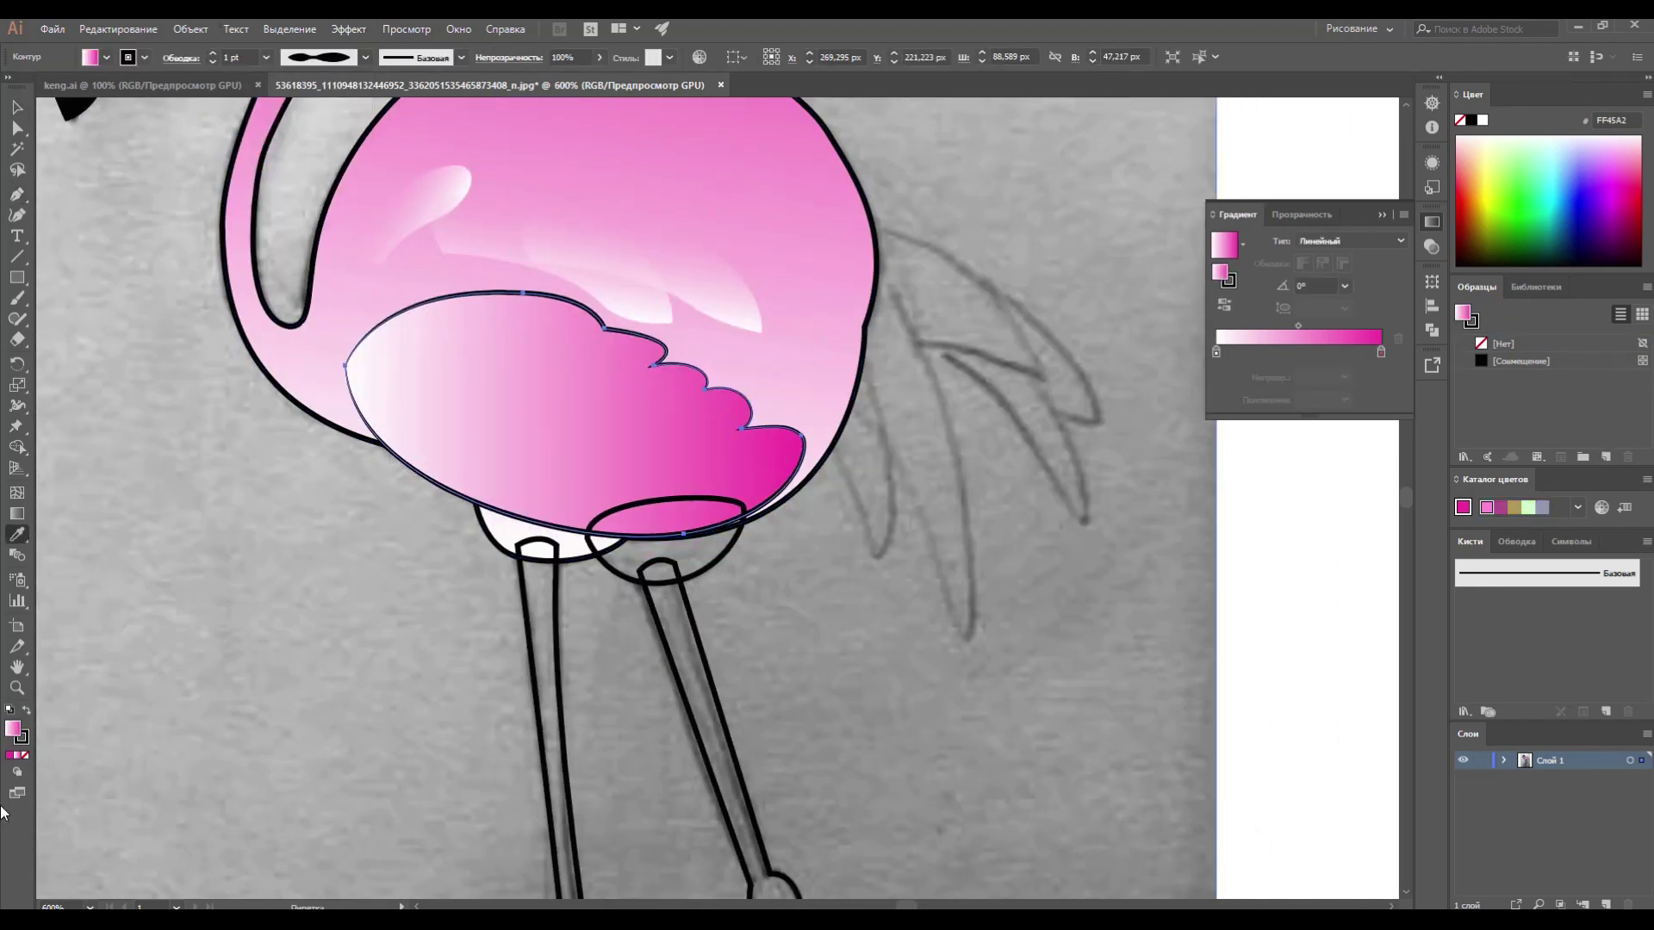
Change the body's black outline to purple A54C8A
double_click(21, 738)
click(1028, 329)
click(1199, 303)
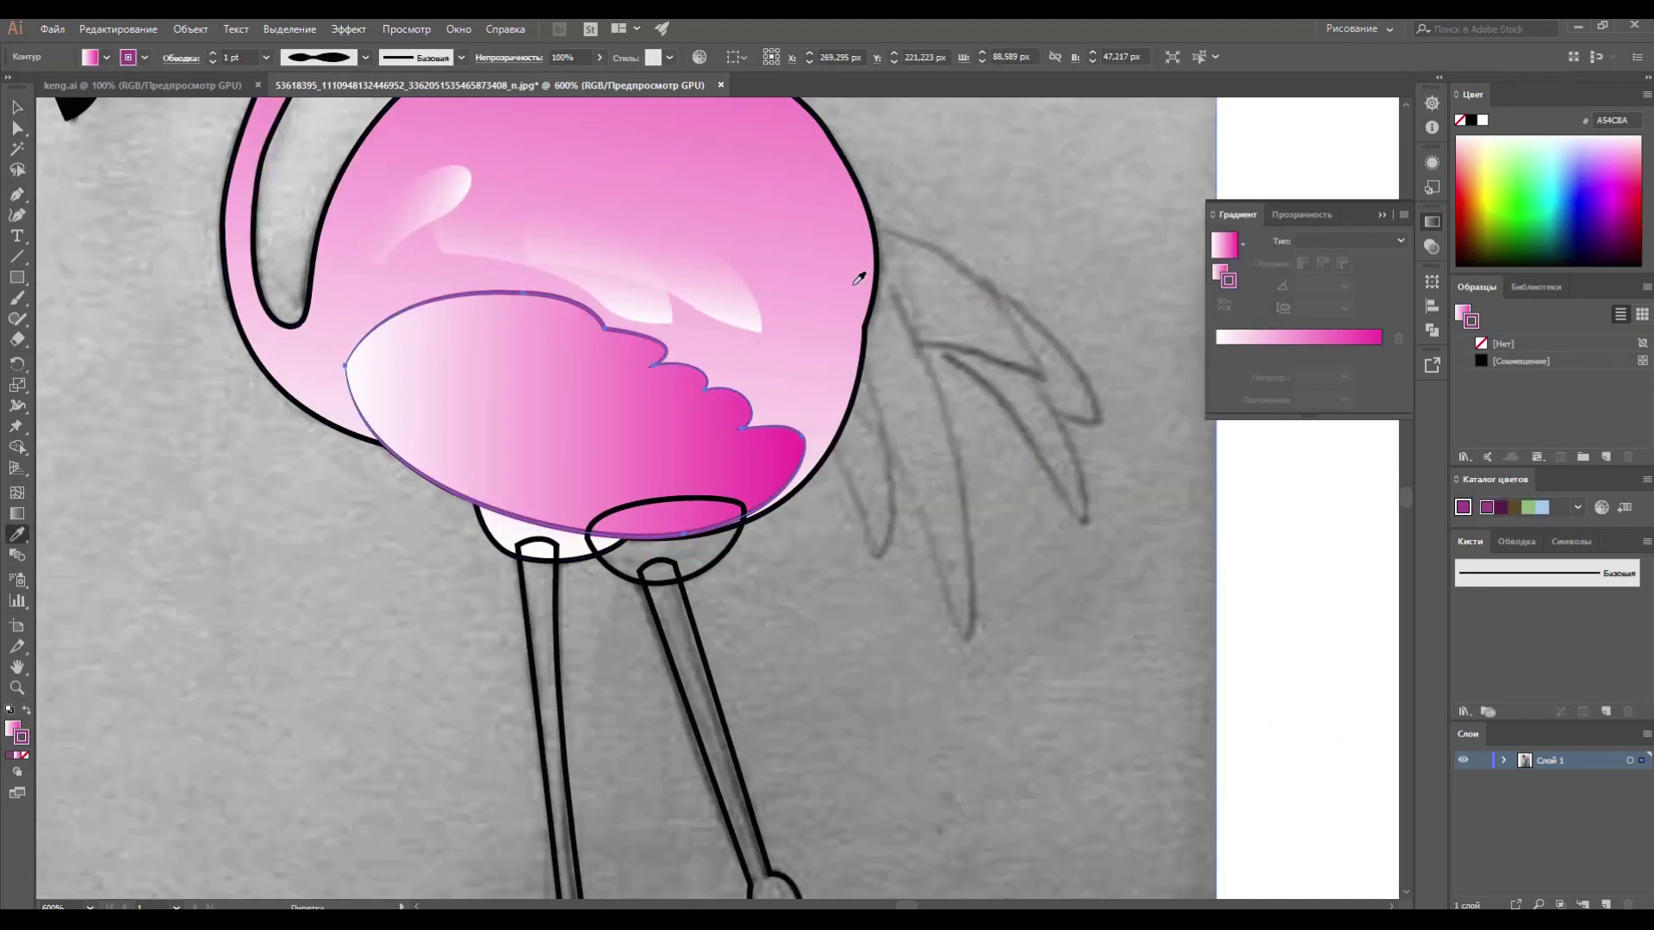
ctrl+click(870, 297)
click(586, 402)
Flip the direction of the body's gradient
key(v)
scroll(586, 401, up, 4)
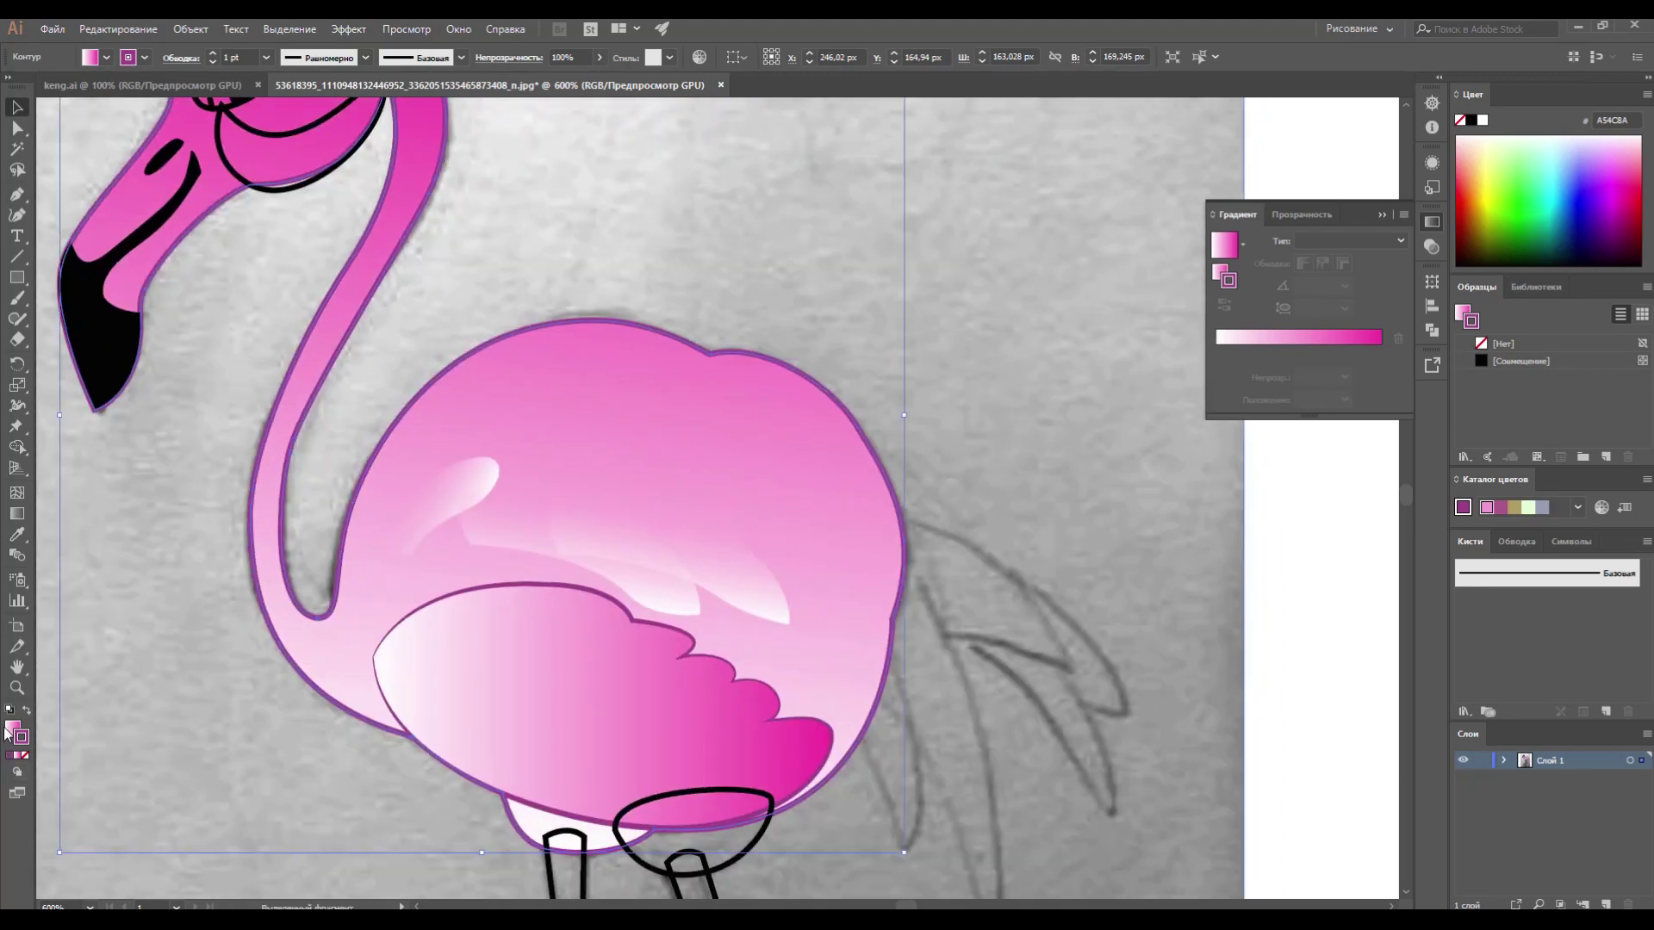
click(1344, 286)
click(1374, 514)
Copy the body gradient onto the small ellipse under the body, angled at -180°
drag(644, 868, 808, 659)
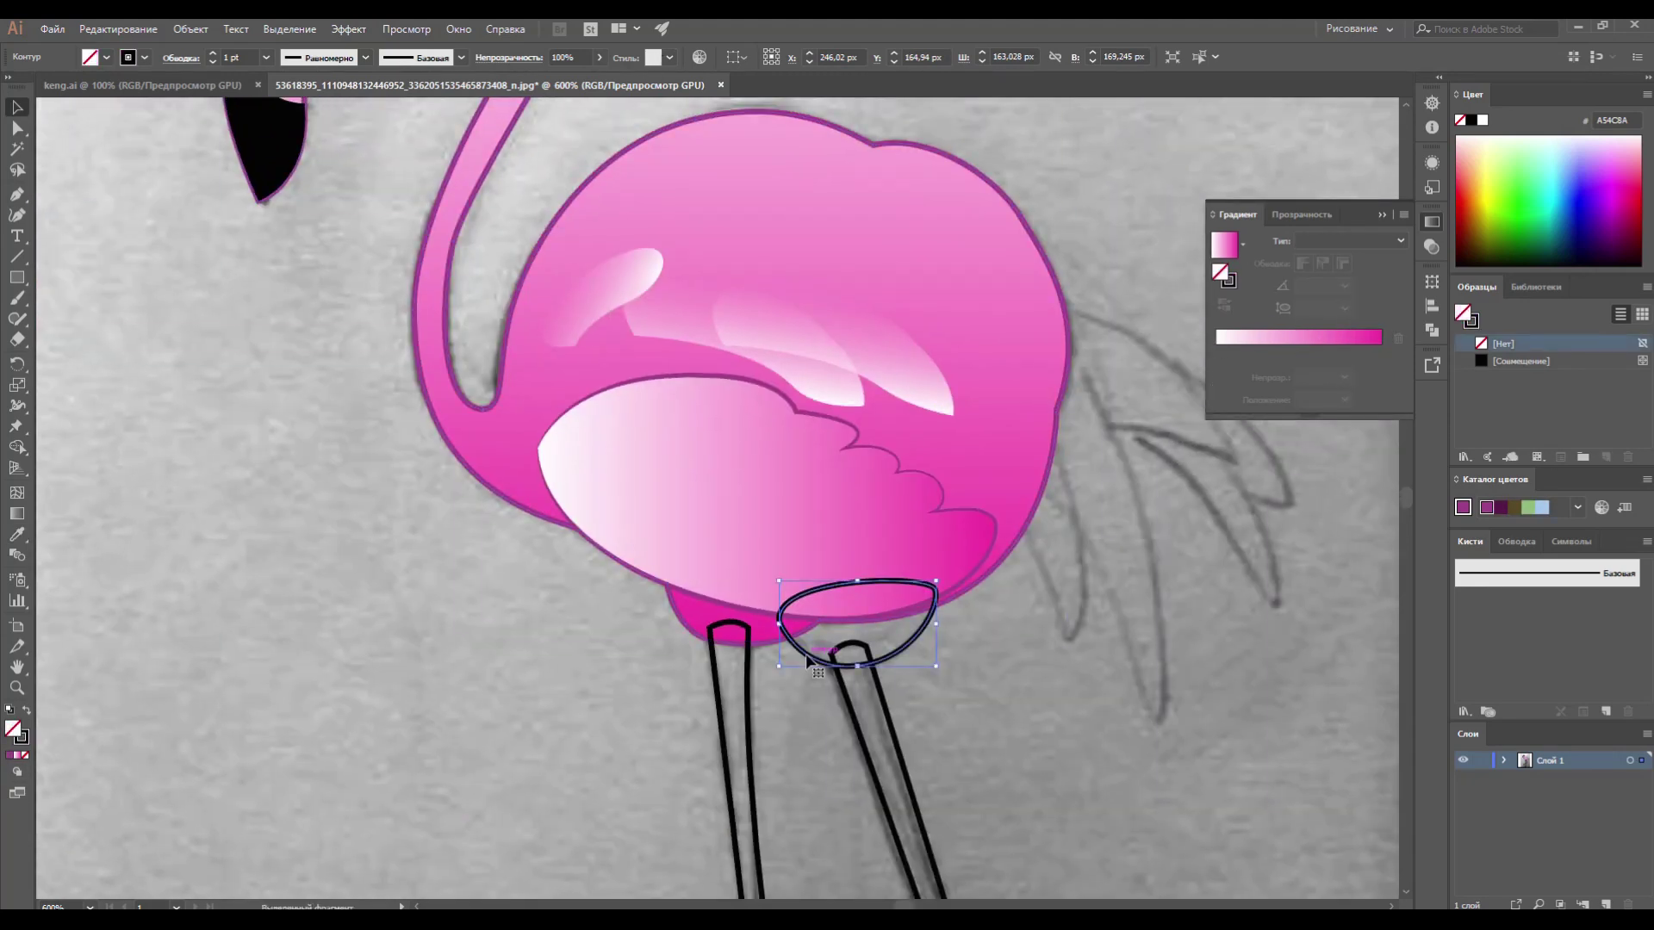
key(i)
click(655, 483)
click(1343, 286)
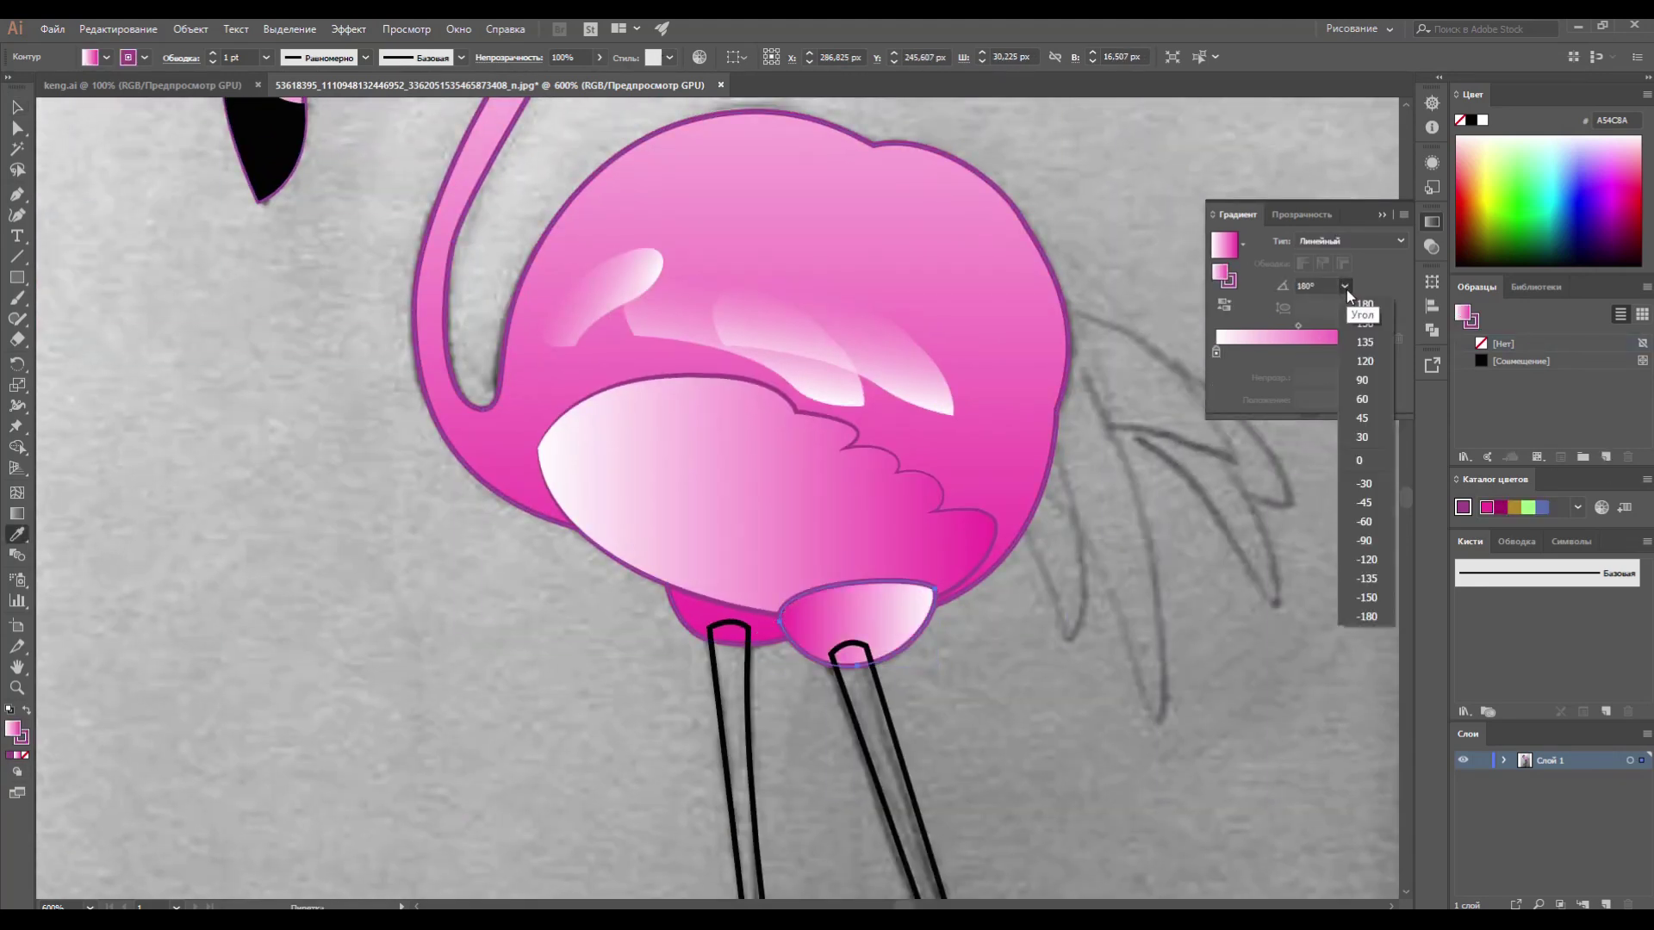
click(1367, 559)
click(1344, 286)
click(1367, 560)
Copy the pink gradient onto both legs and the shape below the eye
key(ctrl)
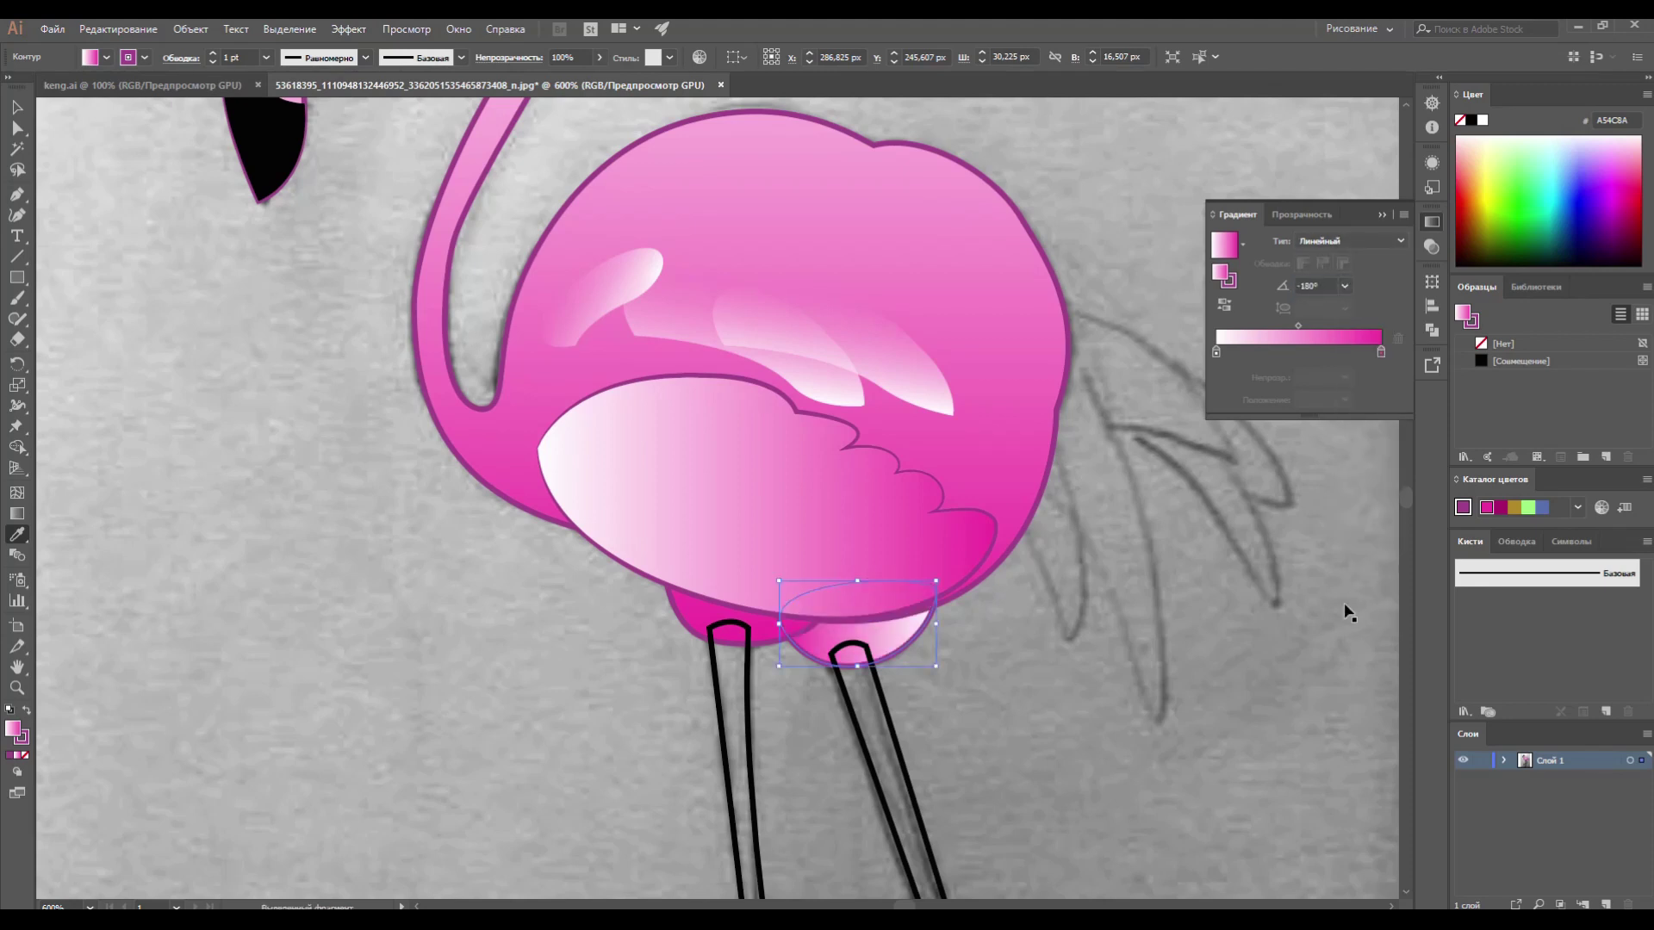
scroll(749, 492, down, 3)
click(749, 492)
click(895, 487)
scroll(896, 487, down, 5)
key(ctrl+0)
scroll(728, 510, up, 3)
click(728, 510)
key(i)
click(732, 413)
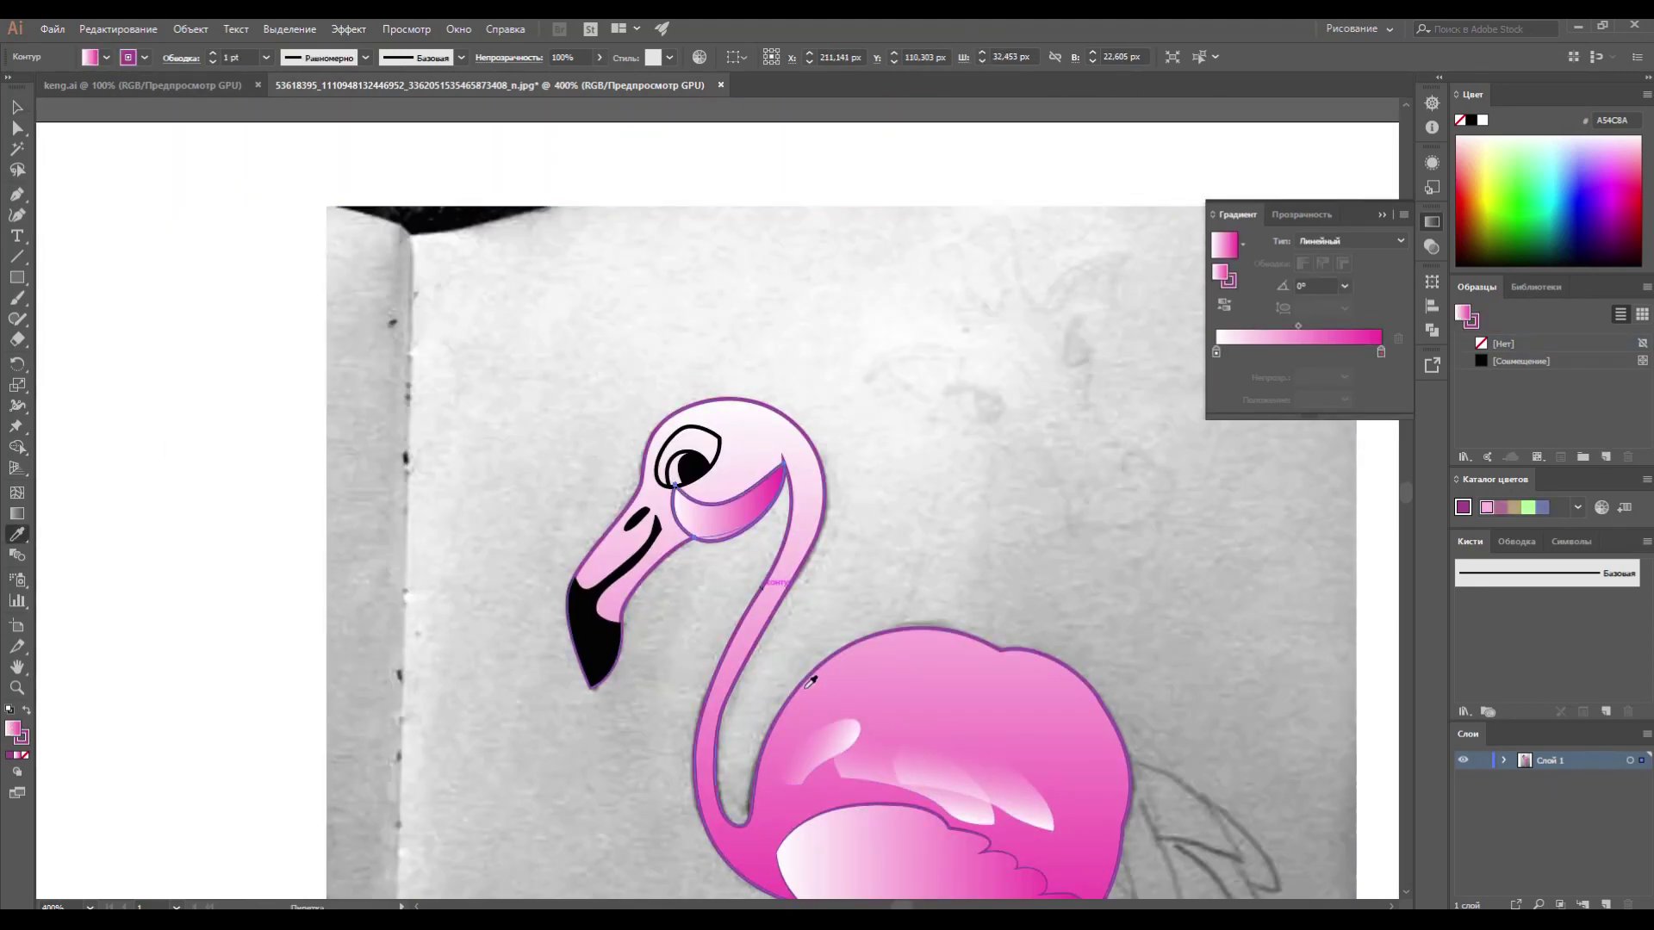
Set the selected gradient stop's opacity to 100%
click(1380, 353)
click(1343, 377)
click(1370, 584)
scroll(529, 469, up, 4)
Reshape the pink cheek shape below the eye by moving its anchors and curve handles
key(a)
click(623, 586)
drag(623, 586, 626, 593)
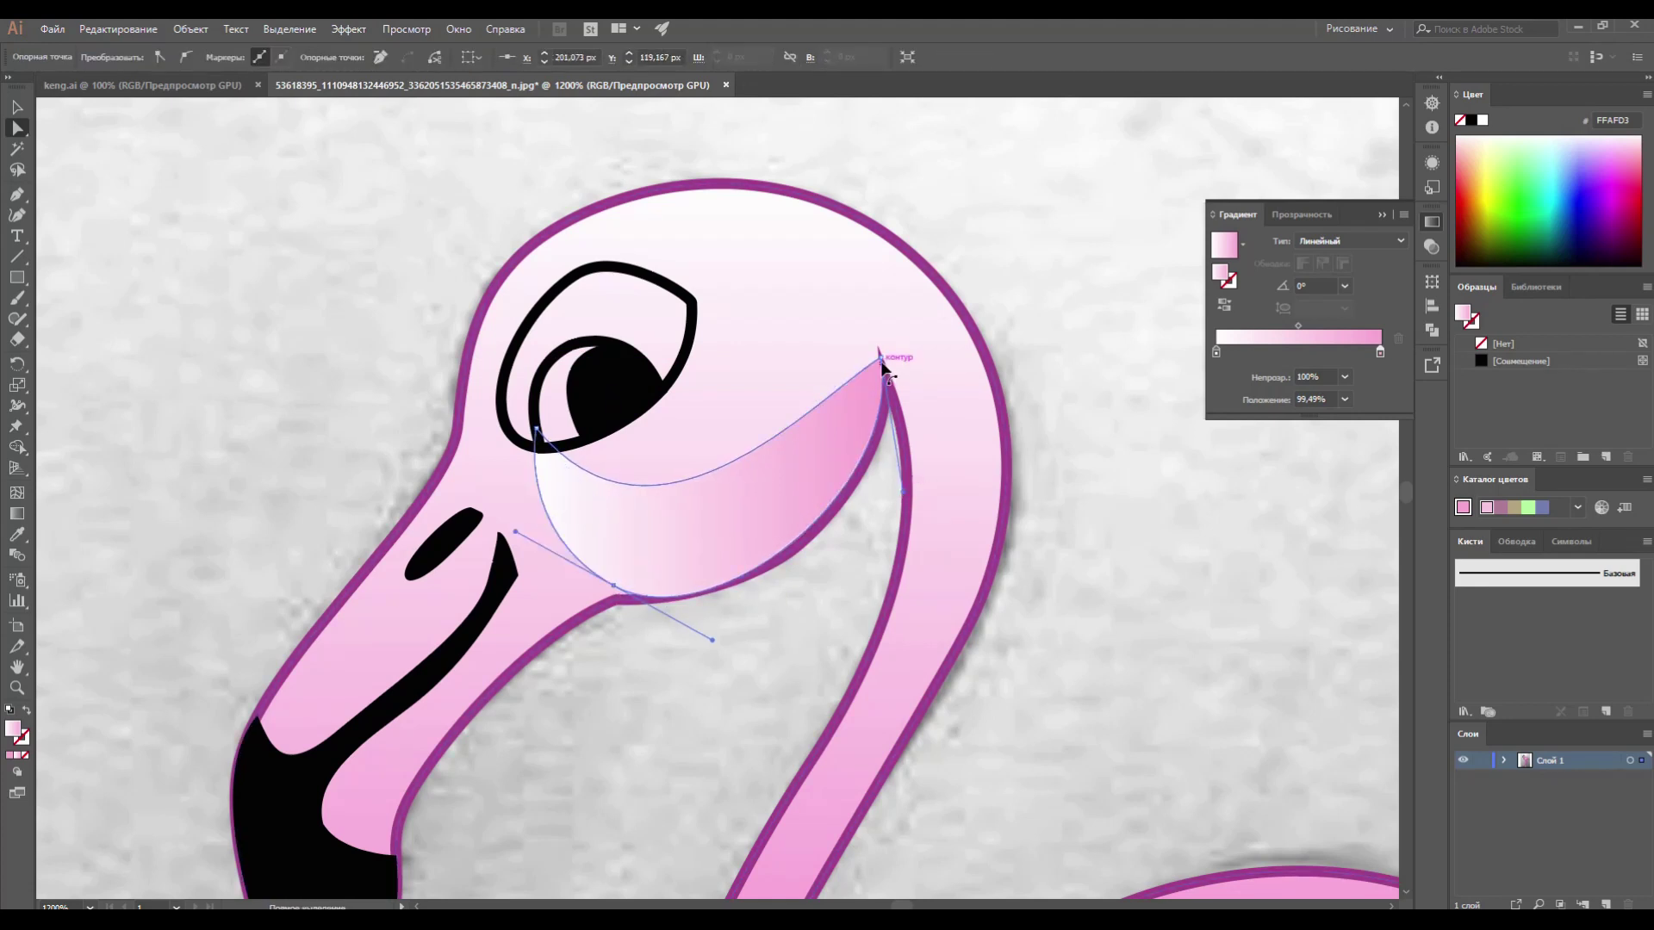
drag(537, 428, 546, 467)
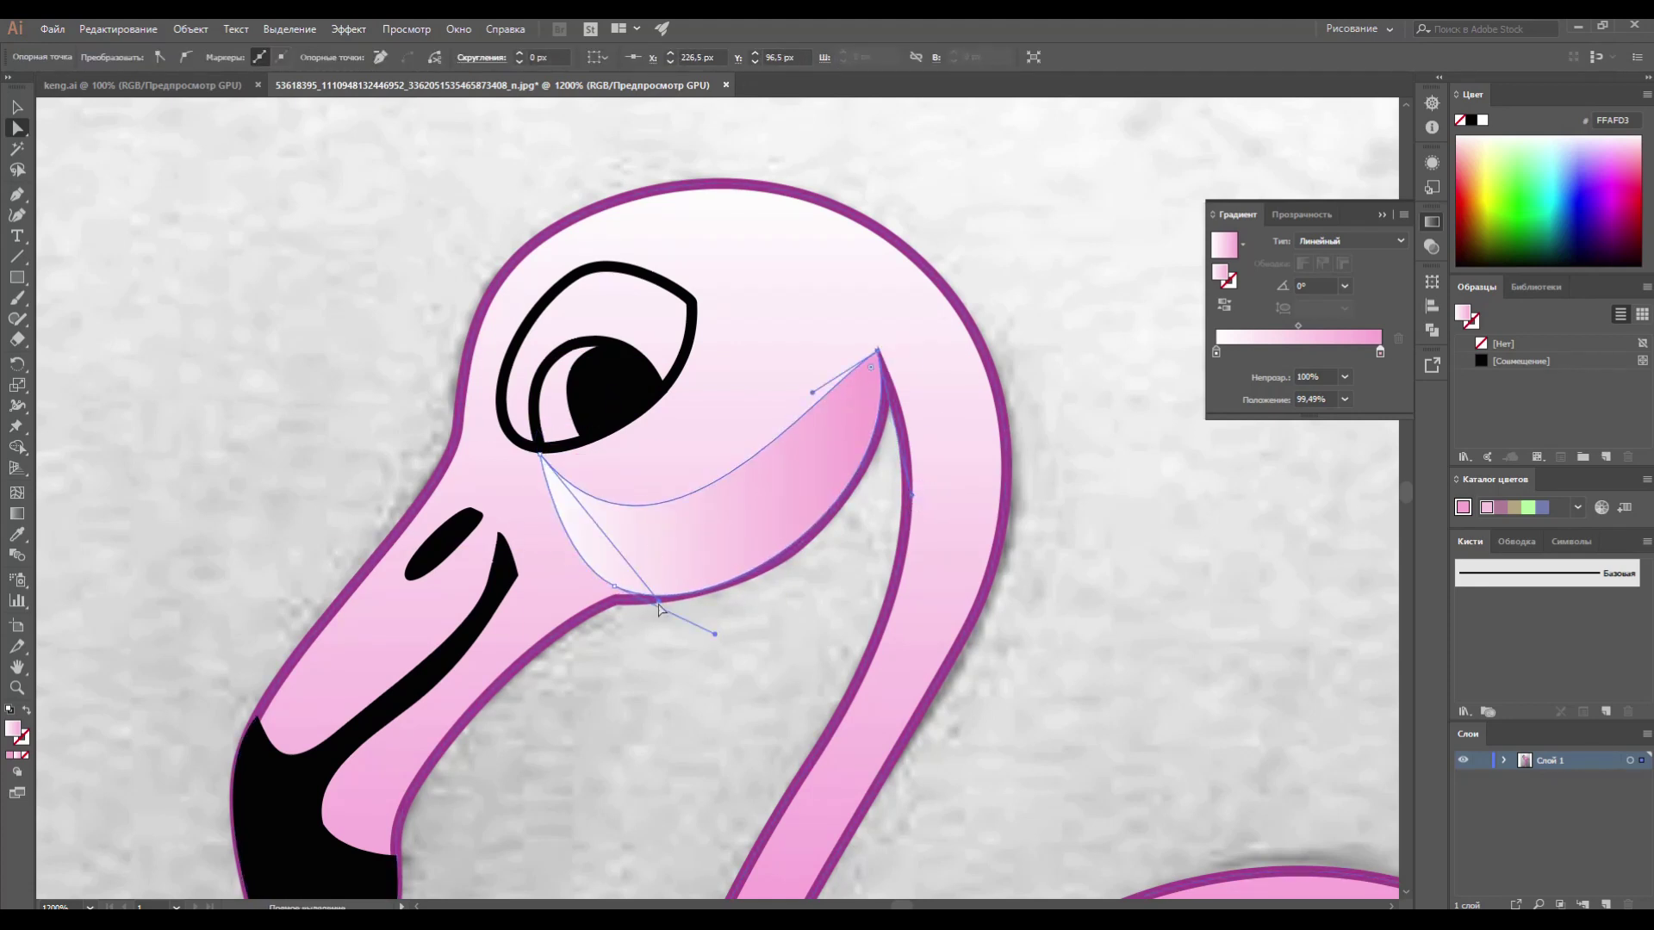
drag(658, 601, 691, 515)
drag(813, 392, 827, 298)
Change the cheek gradient's angle so it runs vertically
click(1345, 285)
click(1373, 379)
click(1345, 285)
click(1370, 313)
click(1344, 285)
click(1365, 517)
Fill the eye white and give it the head's purple outline
key(v)
click(509, 387)
double_click(12, 728)
click(1192, 299)
key(ctrl+minus)
key(ctrl+minus)
key(ctrl+minus)
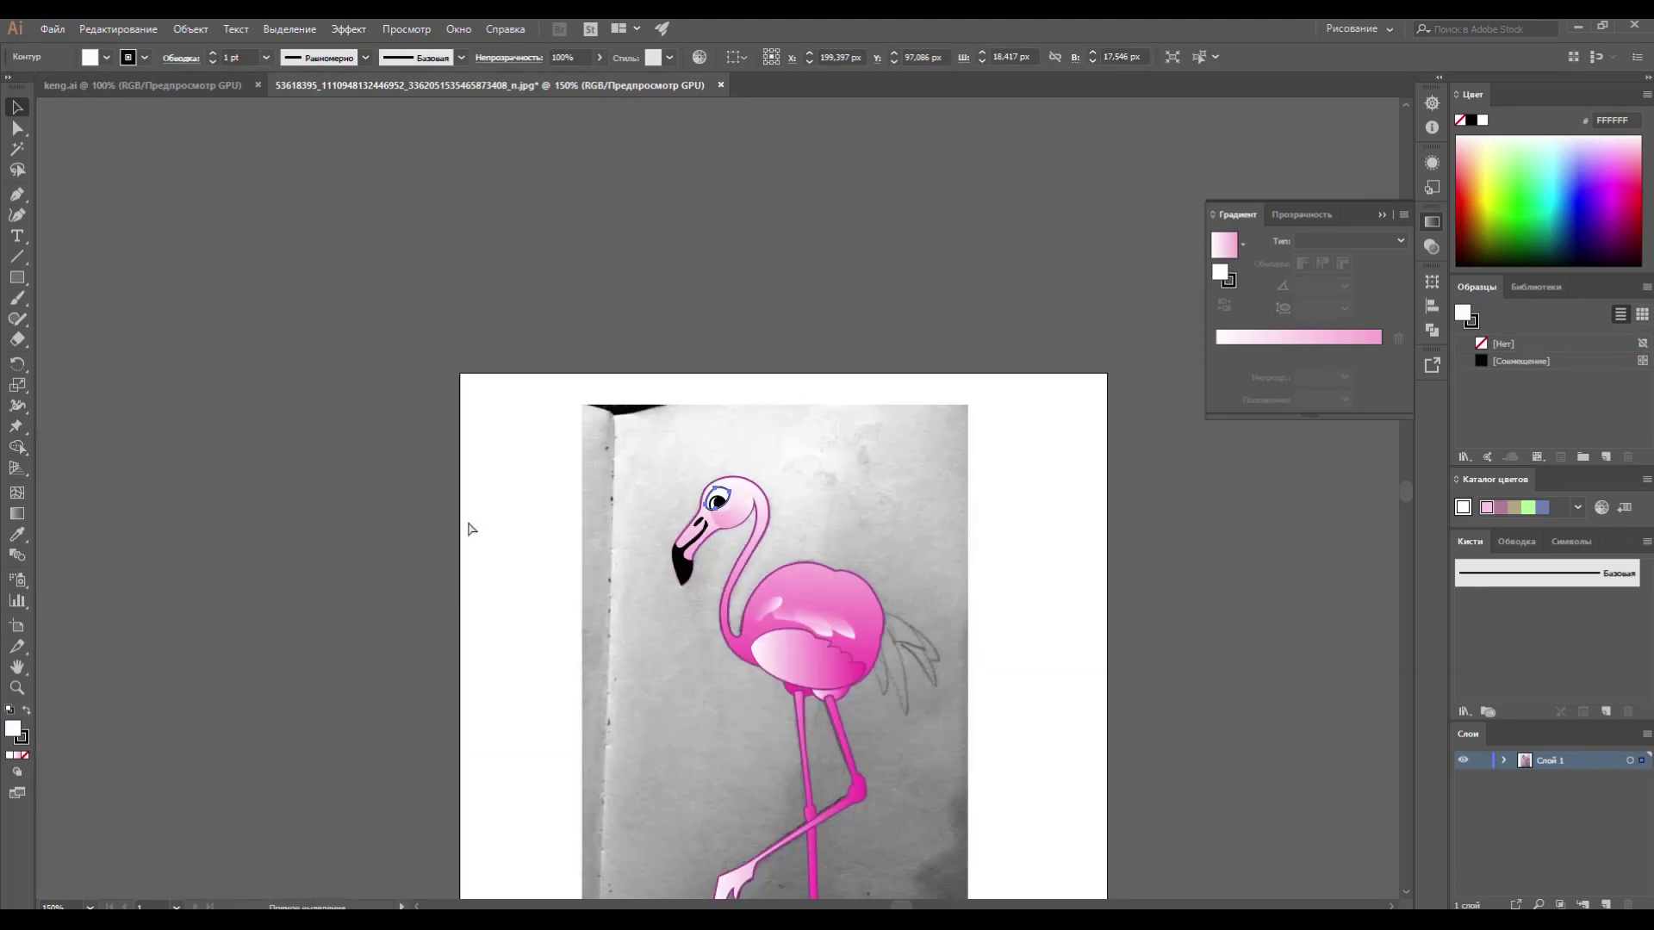
key(ctrl+plus)
key(ctrl+plus)
key(ctrl+plus)
key(i)
click(732, 414)
double_click(21, 737)
click(1174, 303)
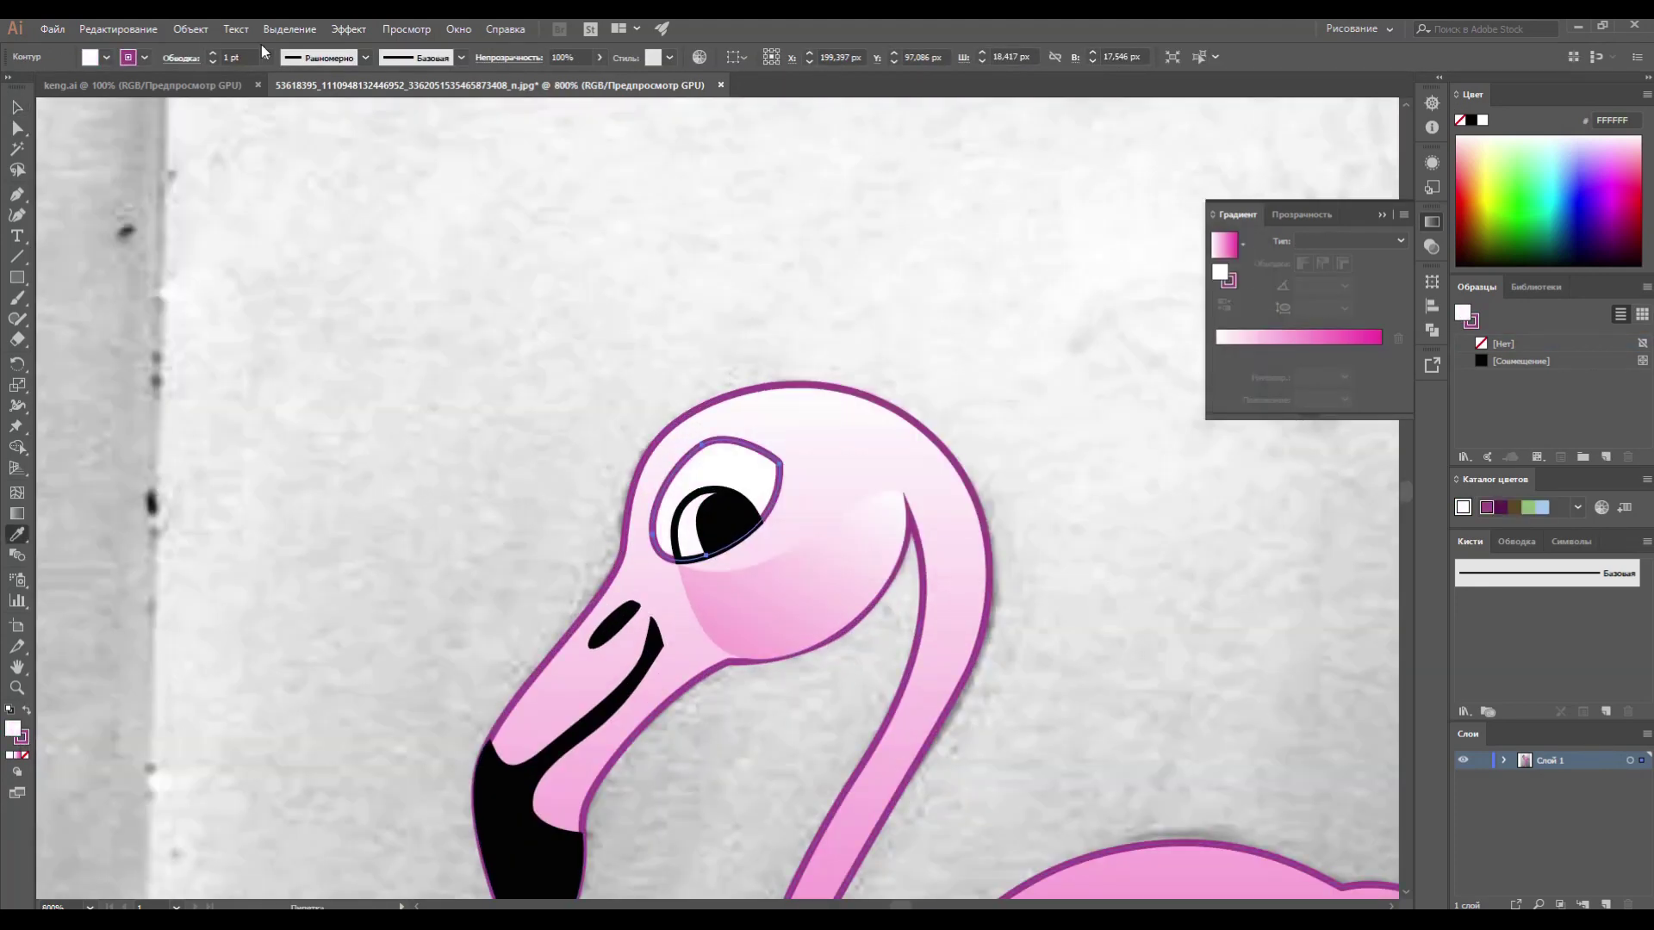
Refine the curves of the black pupil and the eye ring
key(a)
click(715, 525)
key(ctrl+plus)
key(ctrl+plus)
key(ctrl+plus)
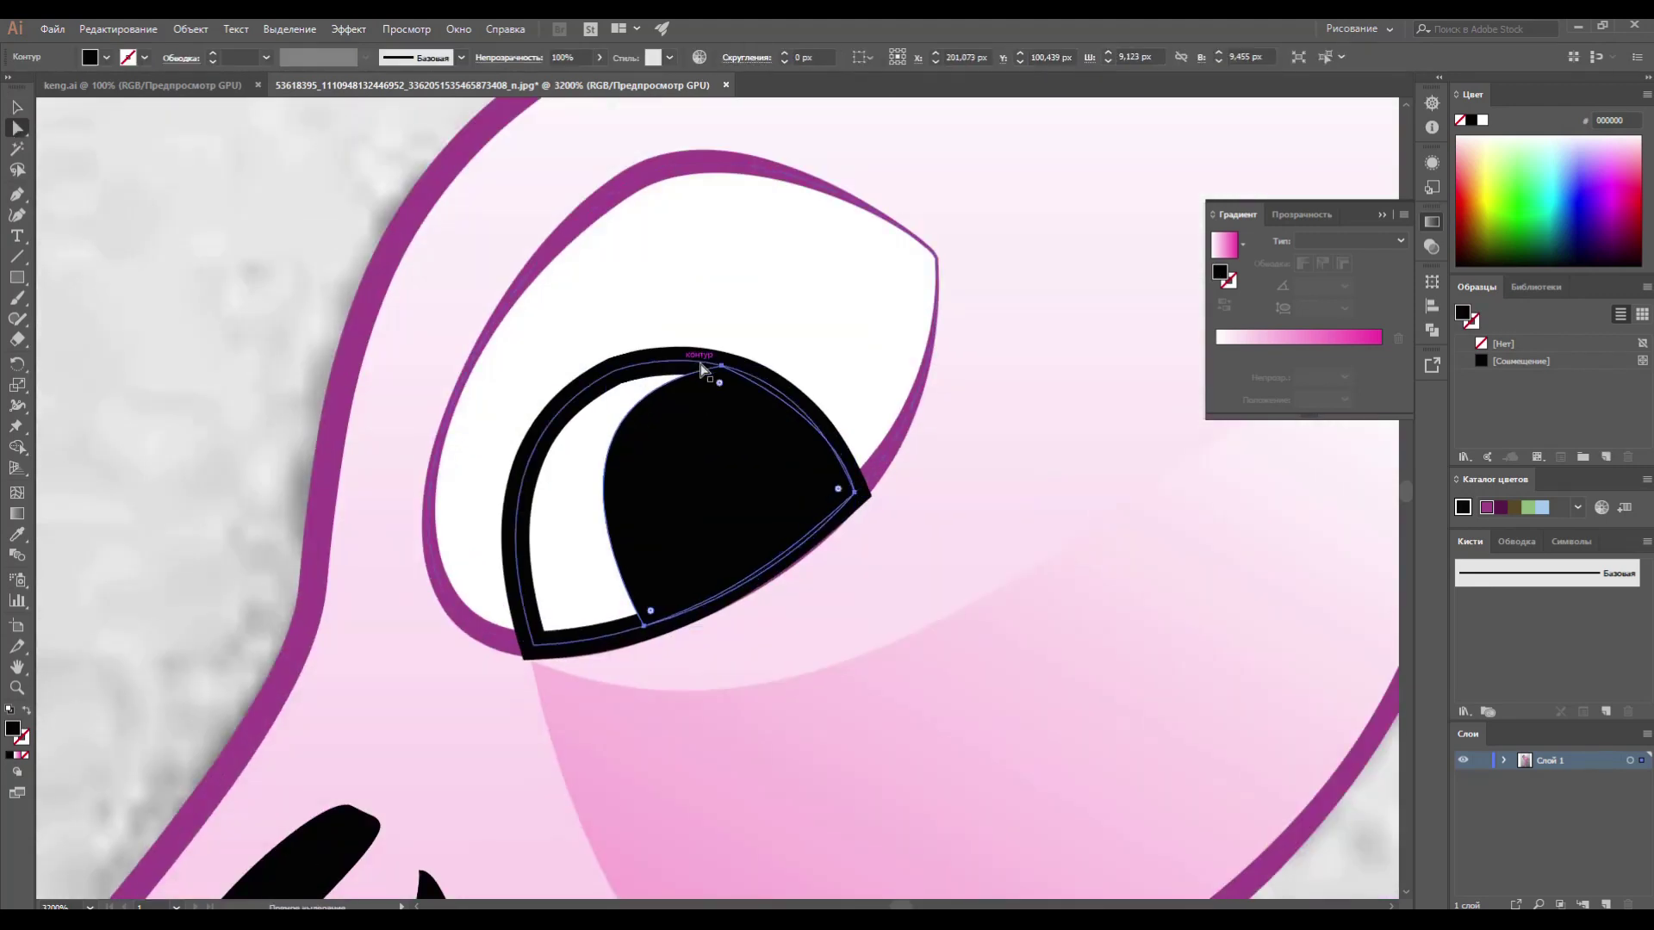
drag(504, 411, 521, 355)
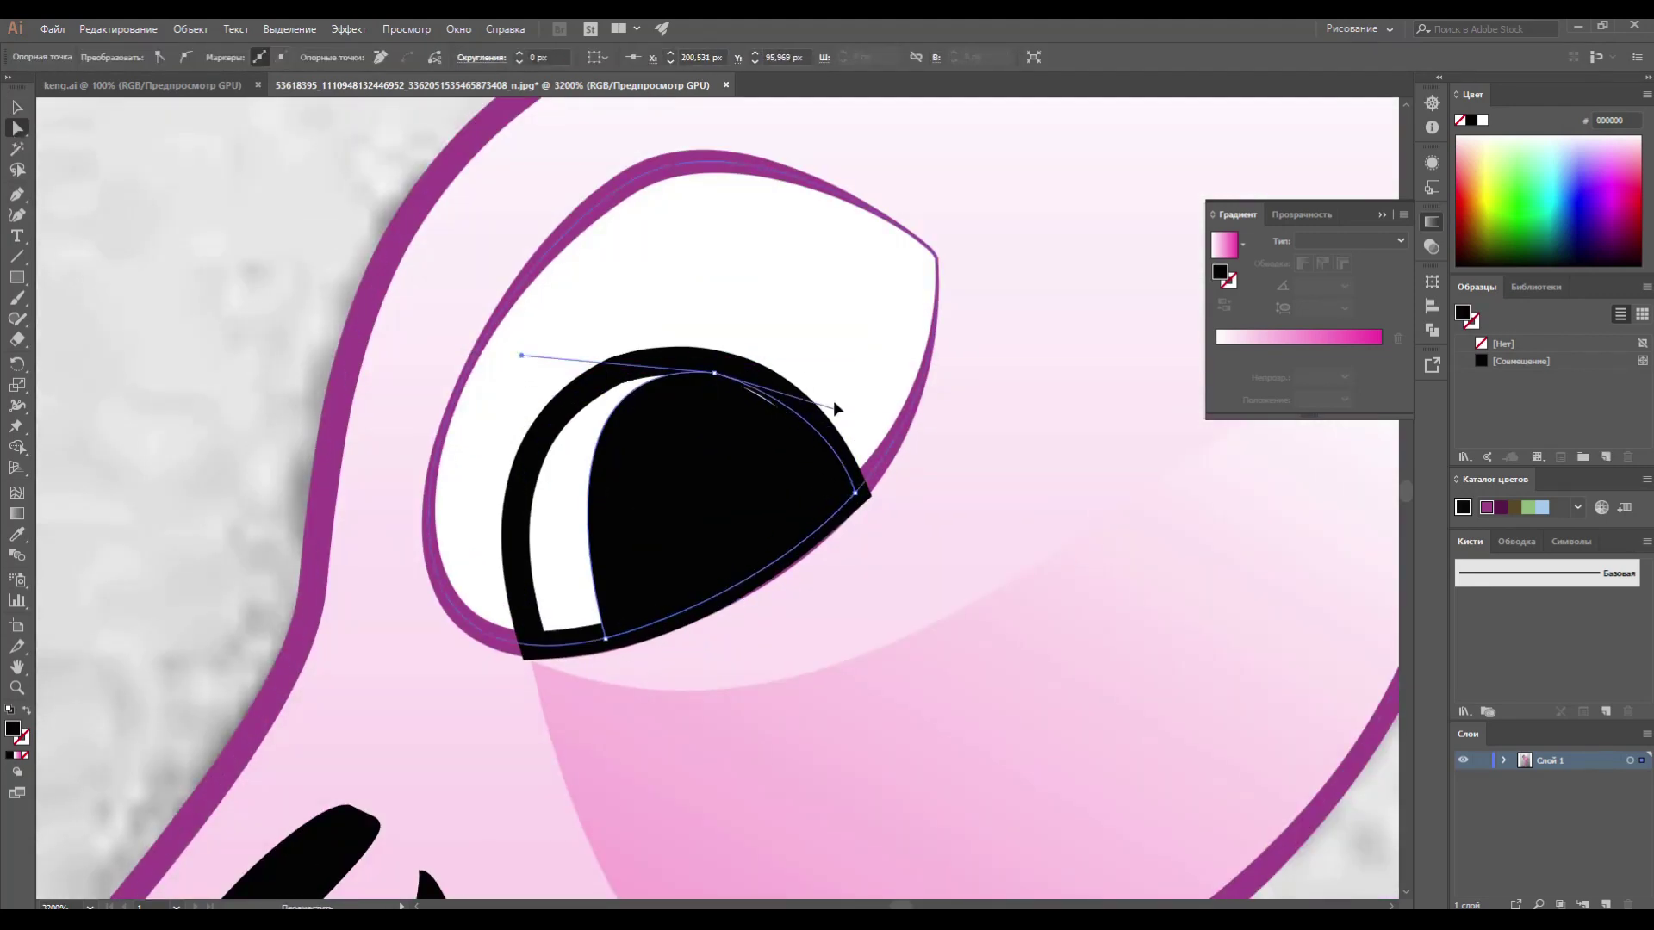
drag(523, 656, 551, 645)
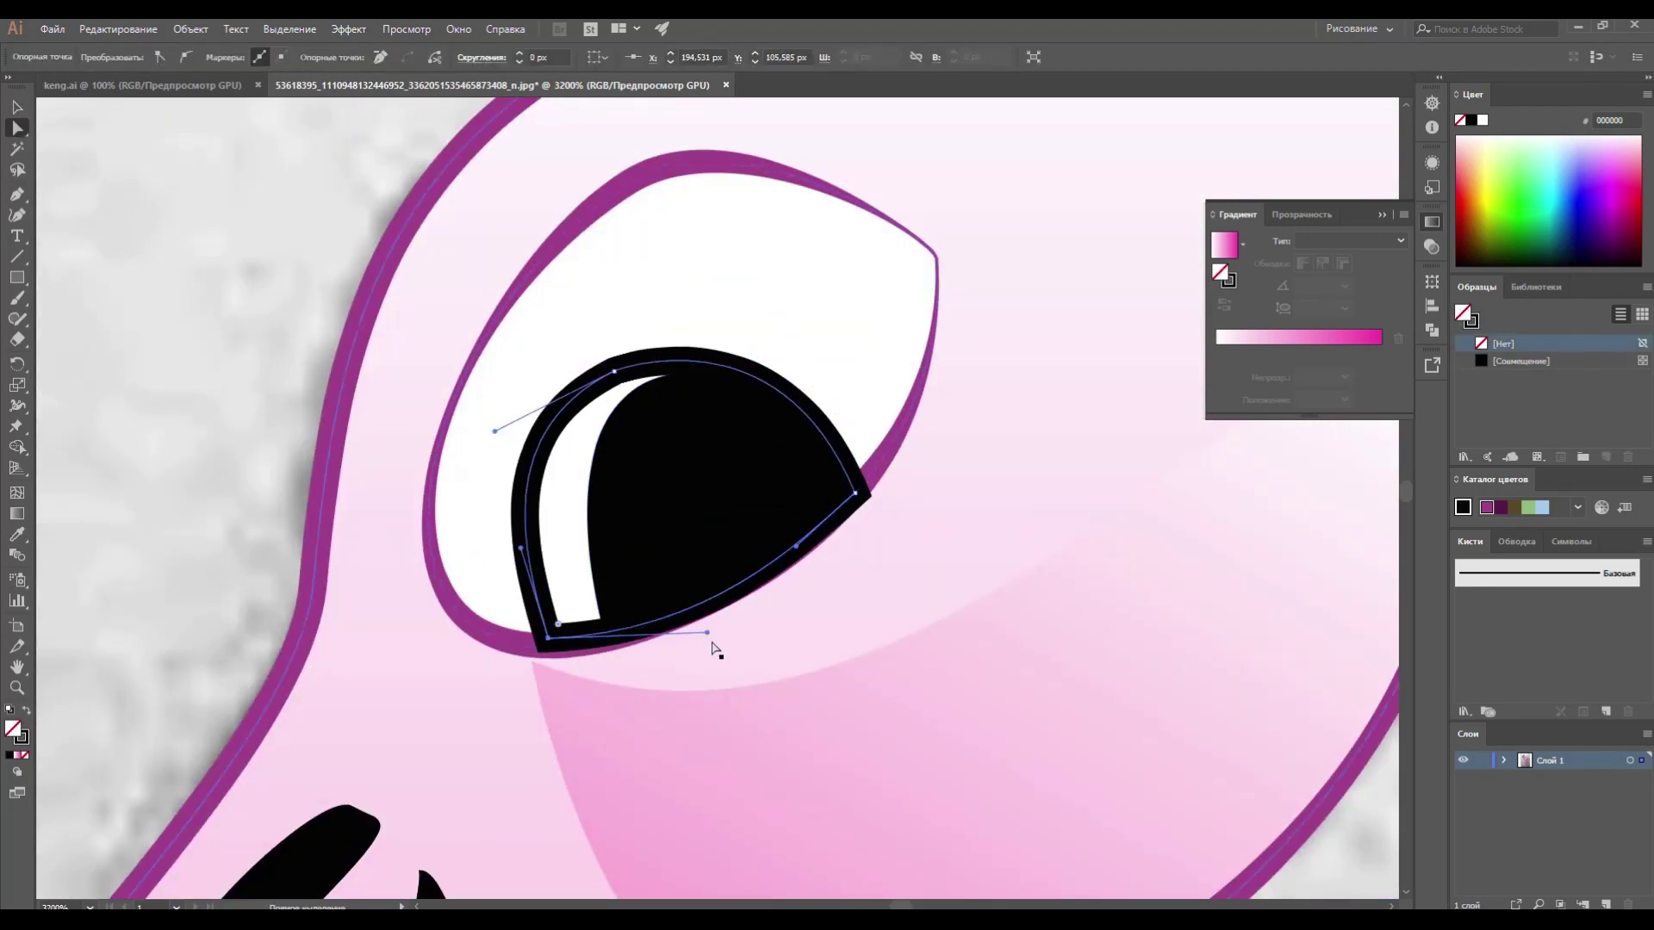
drag(815, 548, 875, 479)
drag(548, 639, 637, 661)
click(603, 628)
drag(857, 494, 850, 494)
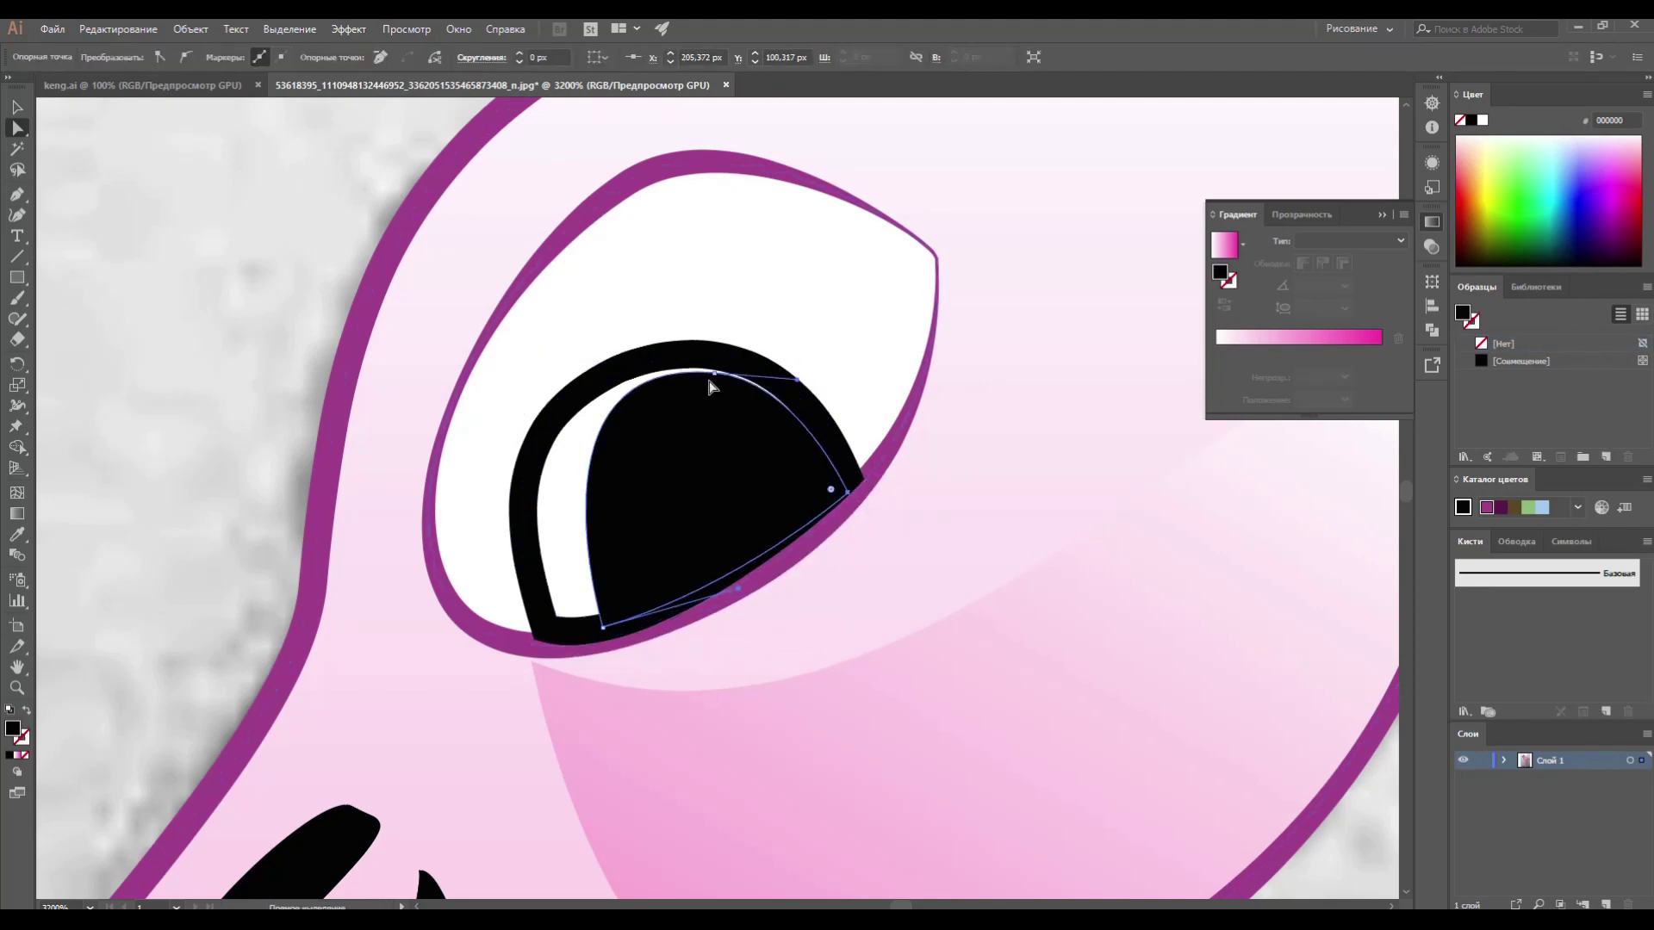
scroll(646, 436, down, 3)
scroll(778, 491, down, 3)
scroll(774, 349, down, 2)
scroll(738, 387, up, 3)
scroll(892, 472, up, 2)
click(392, 126)
Pen-draw the spiky curved tail feathers behind the body
click(561, 316)
drag(771, 589, 692, 287)
drag(651, 230, 598, 358)
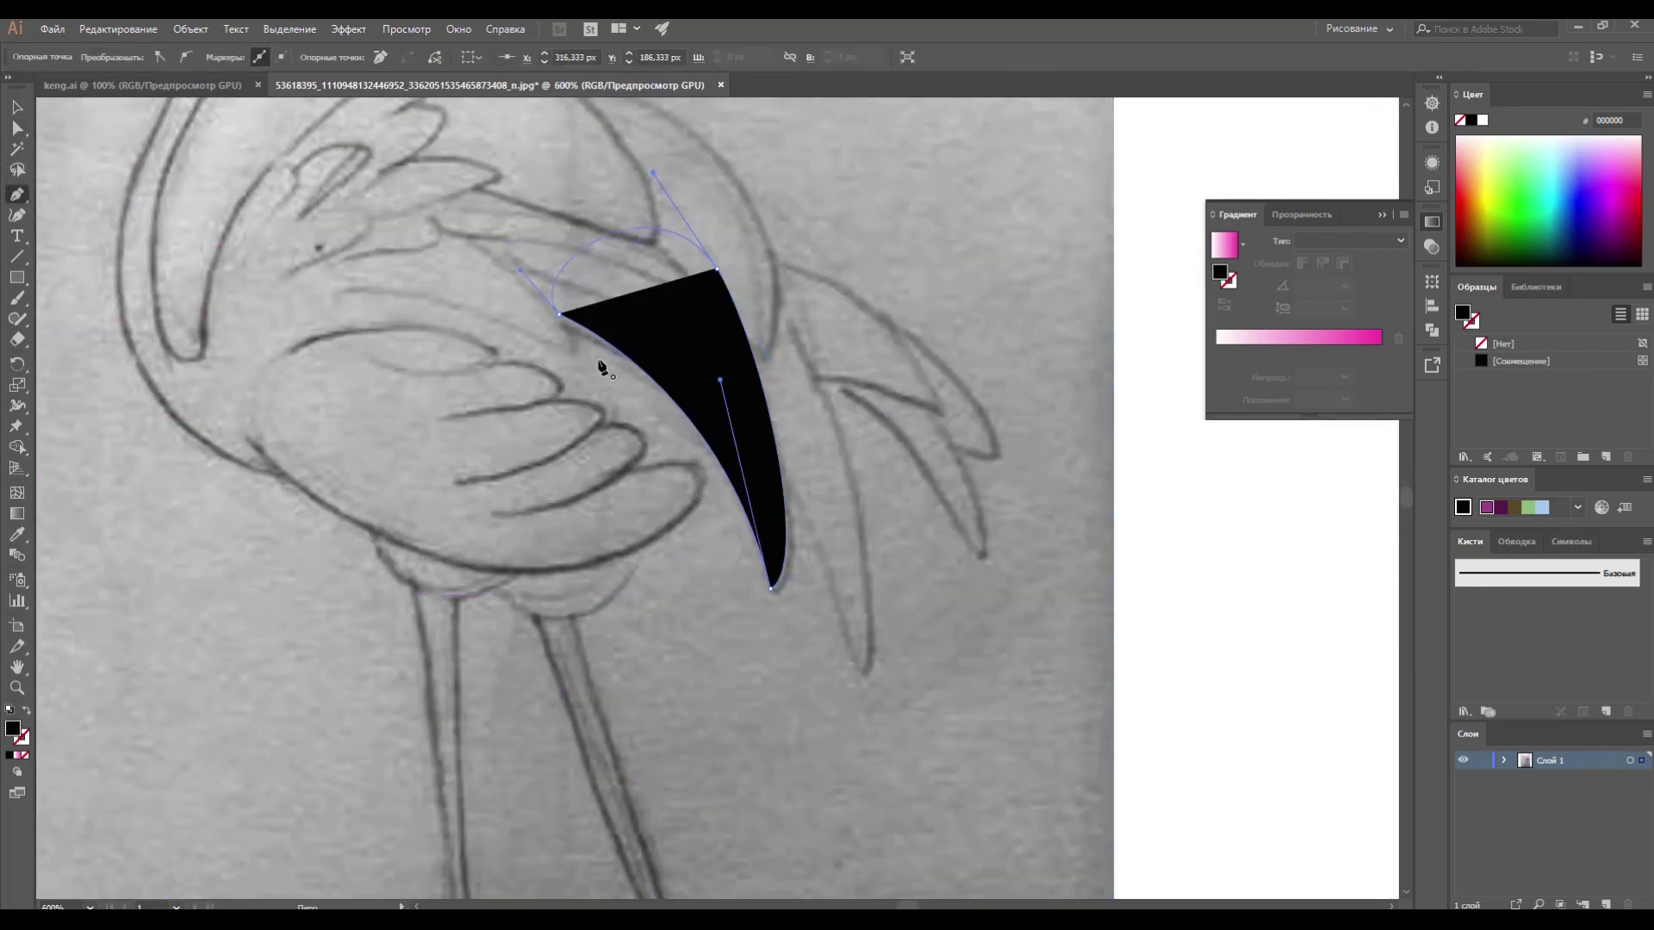
click(560, 315)
click(734, 220)
drag(869, 676, 822, 638)
click(786, 370)
drag(979, 562, 1028, 541)
drag(755, 274, 599, 280)
click(742, 328)
drag(997, 455, 973, 335)
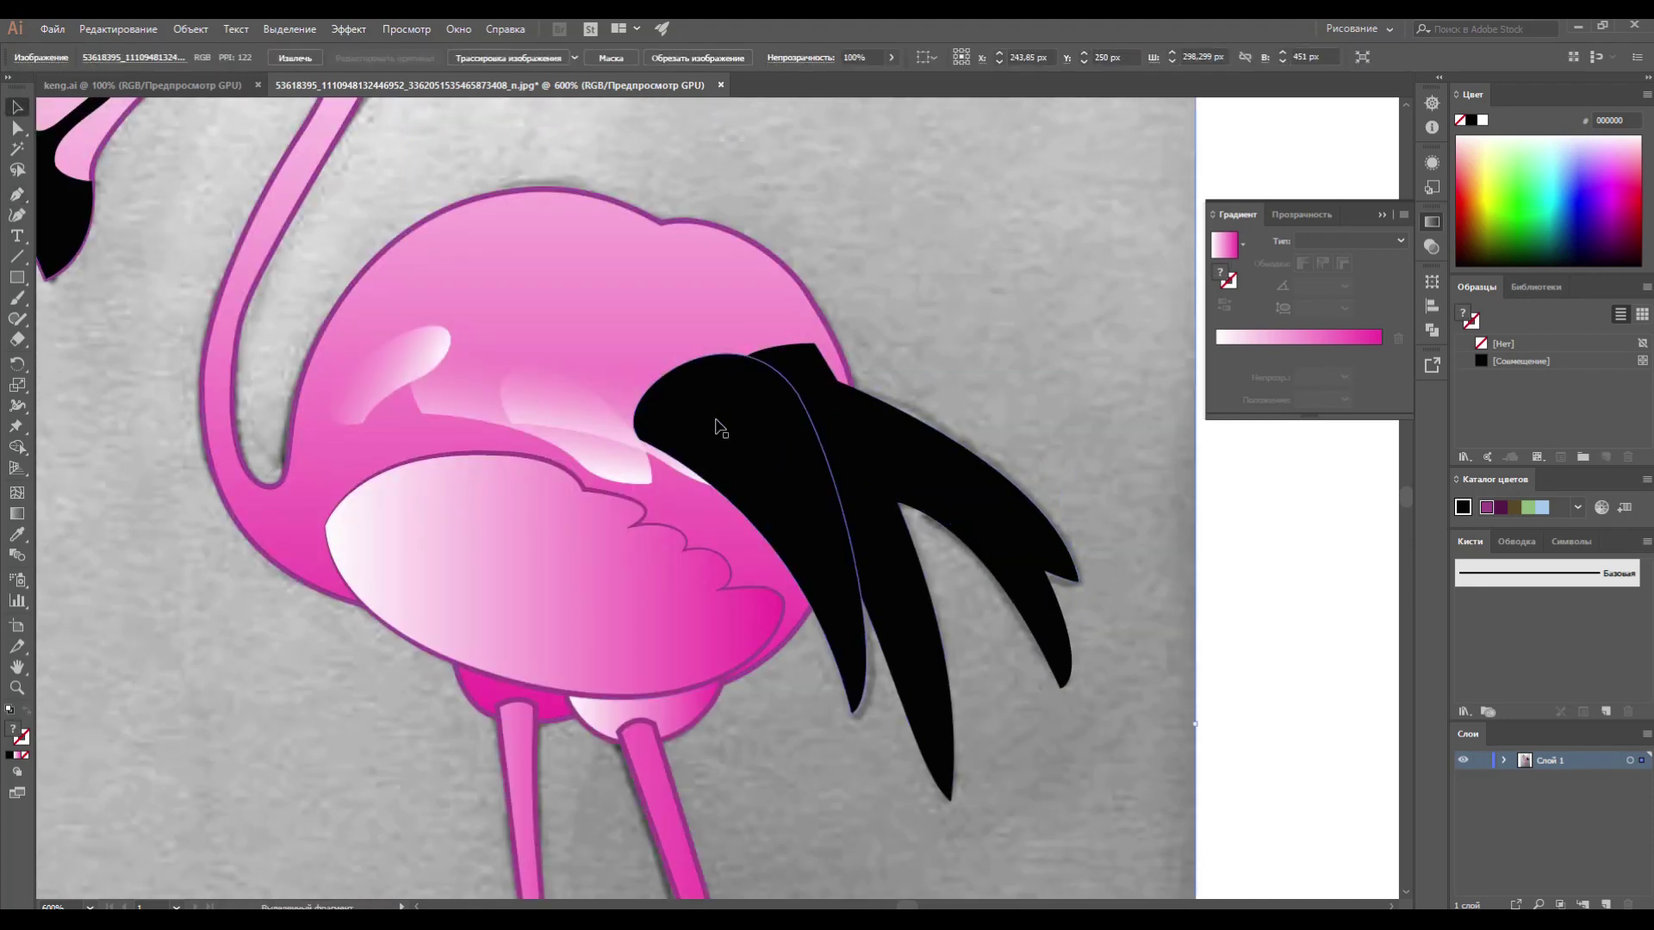
Give the tail feathers the body's pink gradient with no outline
click(722, 428)
key(i)
click(657, 310)
click(25, 755)
key(v)
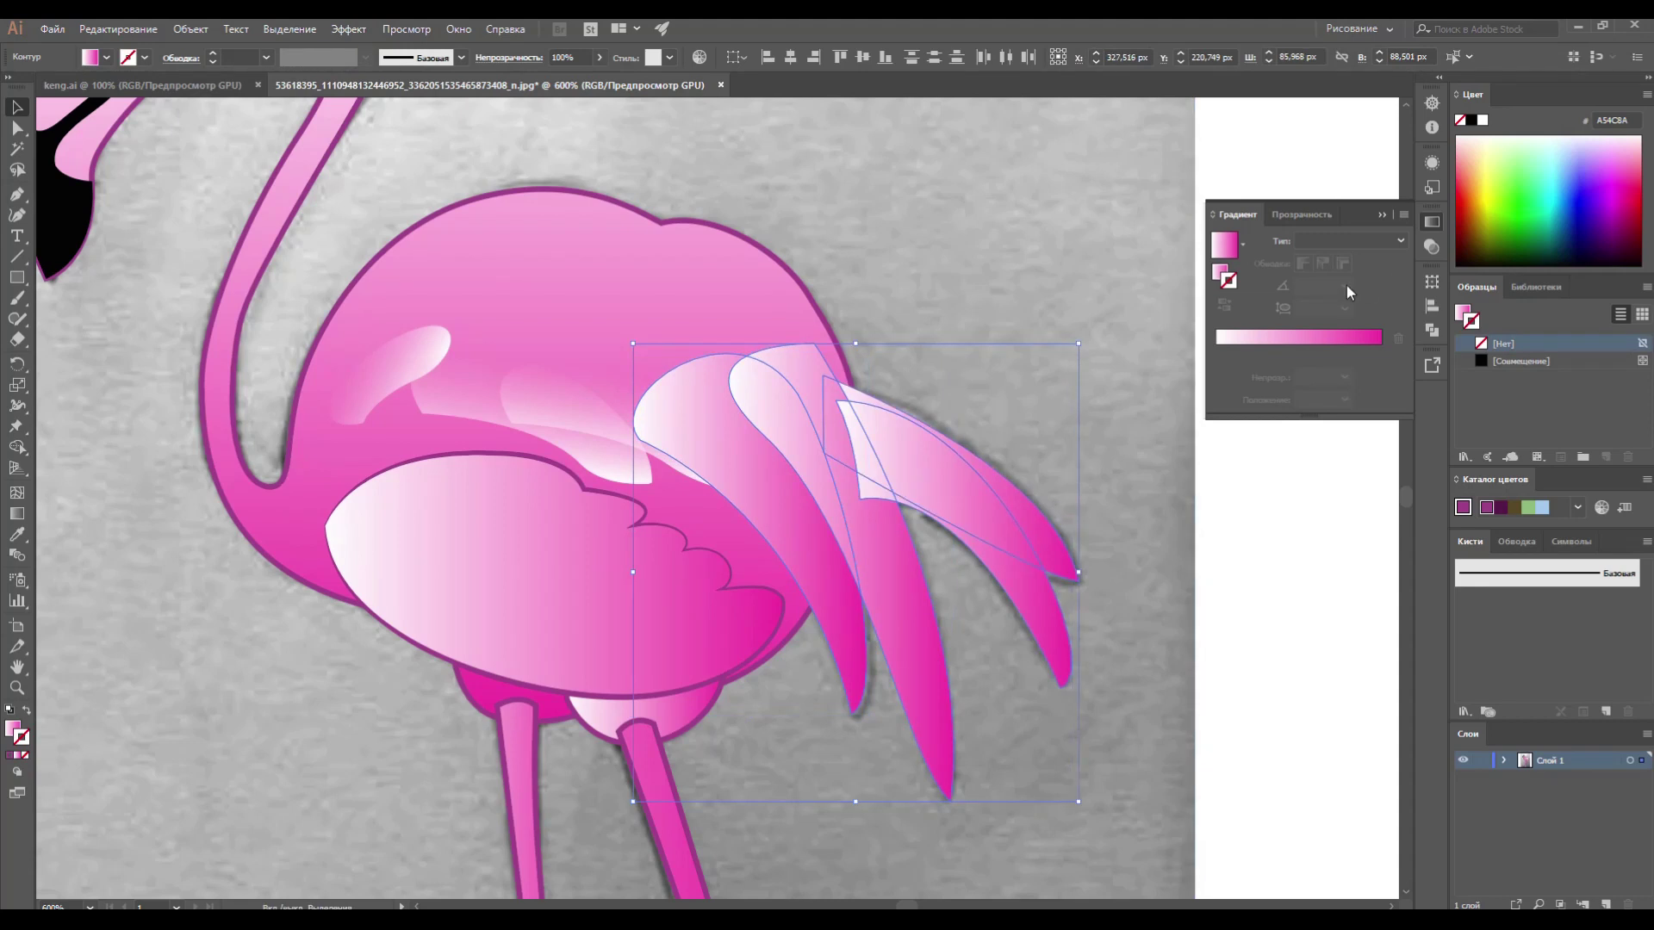
Send the leftmost front tail feather behind the body
double_click(779, 472)
double_click(104, 369)
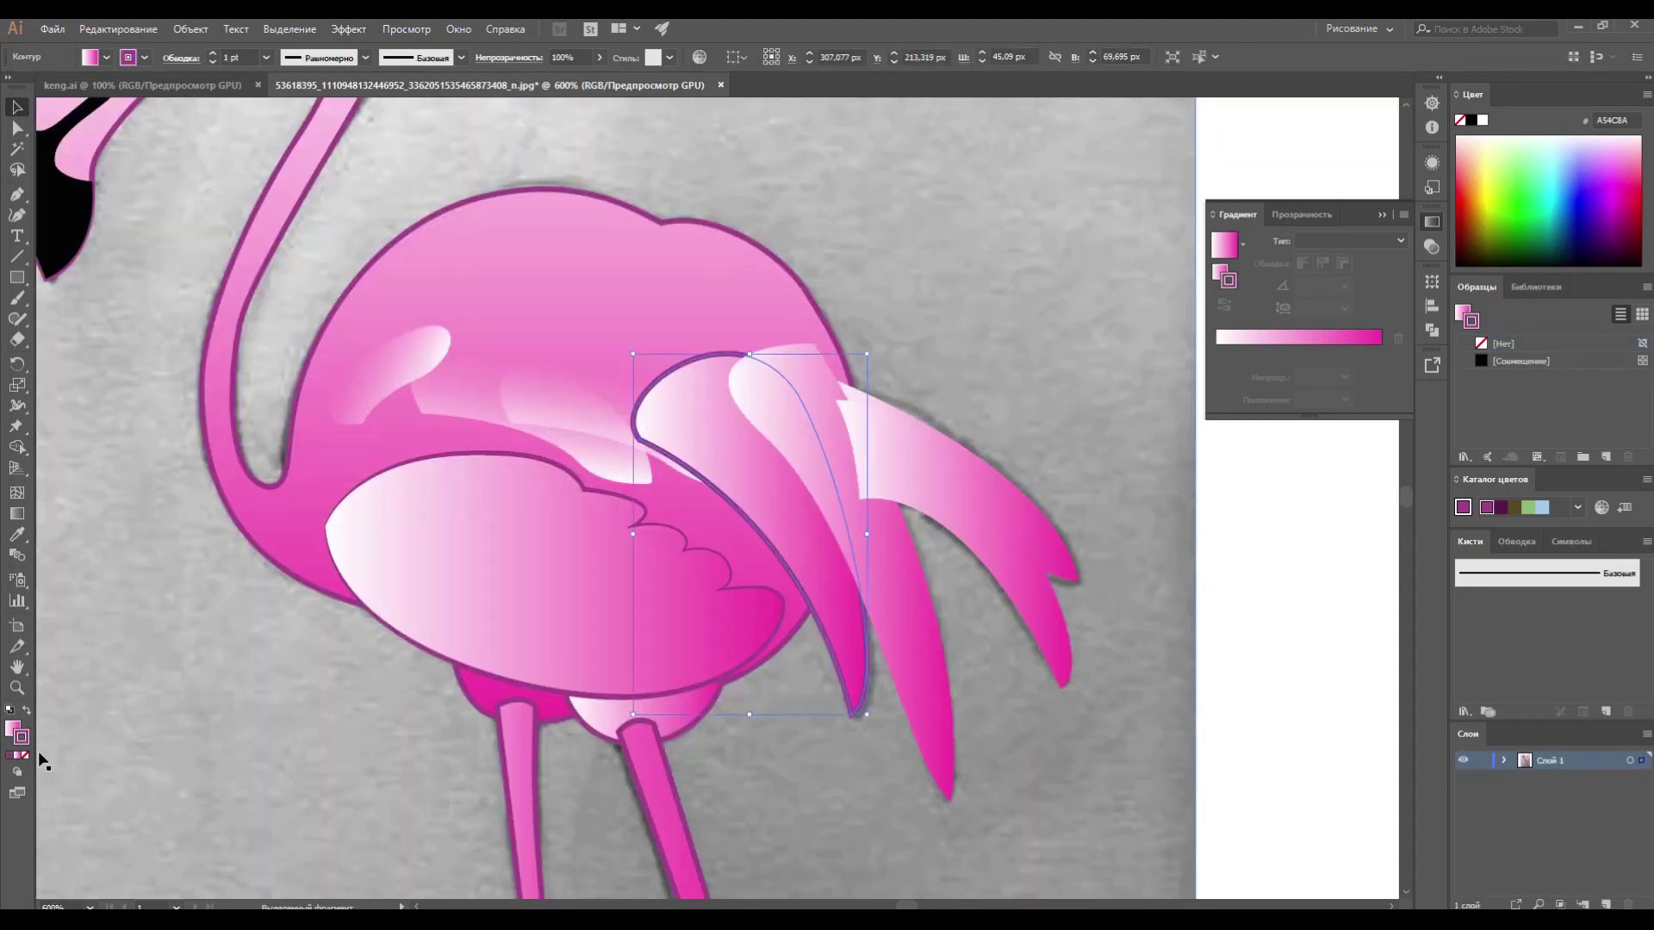
key(ctrl+shift+bracketleft)
key(slash)
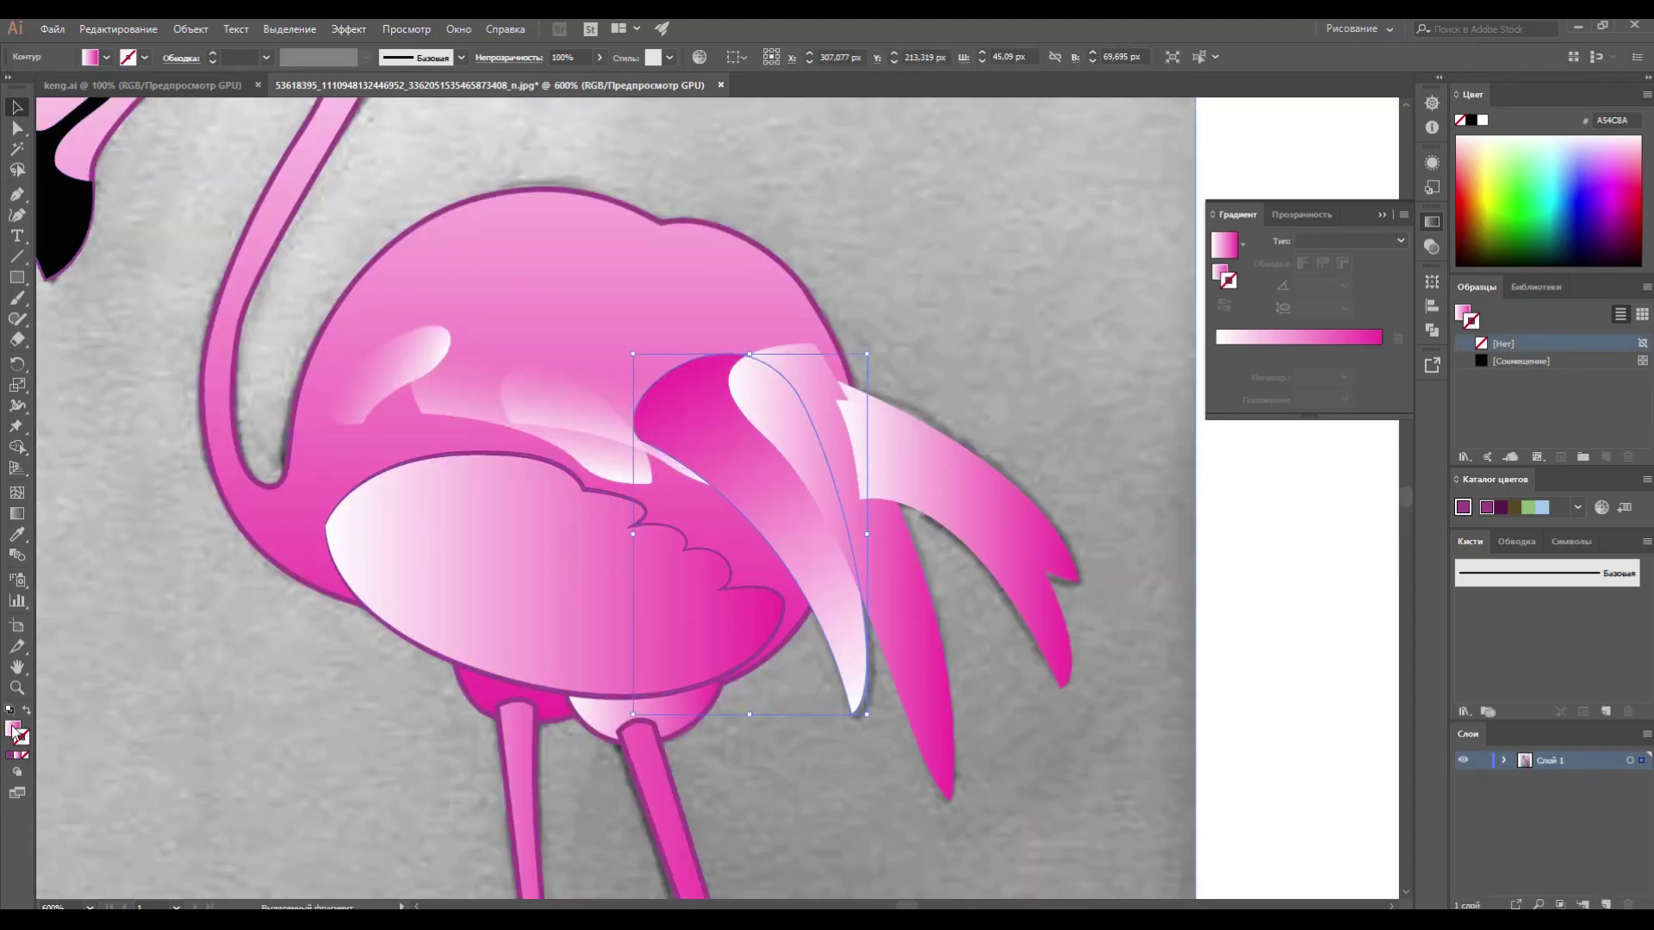
Reapply the body's pink gradient to the tail feathers group
click(1049, 546)
click(728, 447)
key(v)
click(333, 406)
Copy and paste the wing feathers, then move the copies up onto the flamingo's back
key(i)
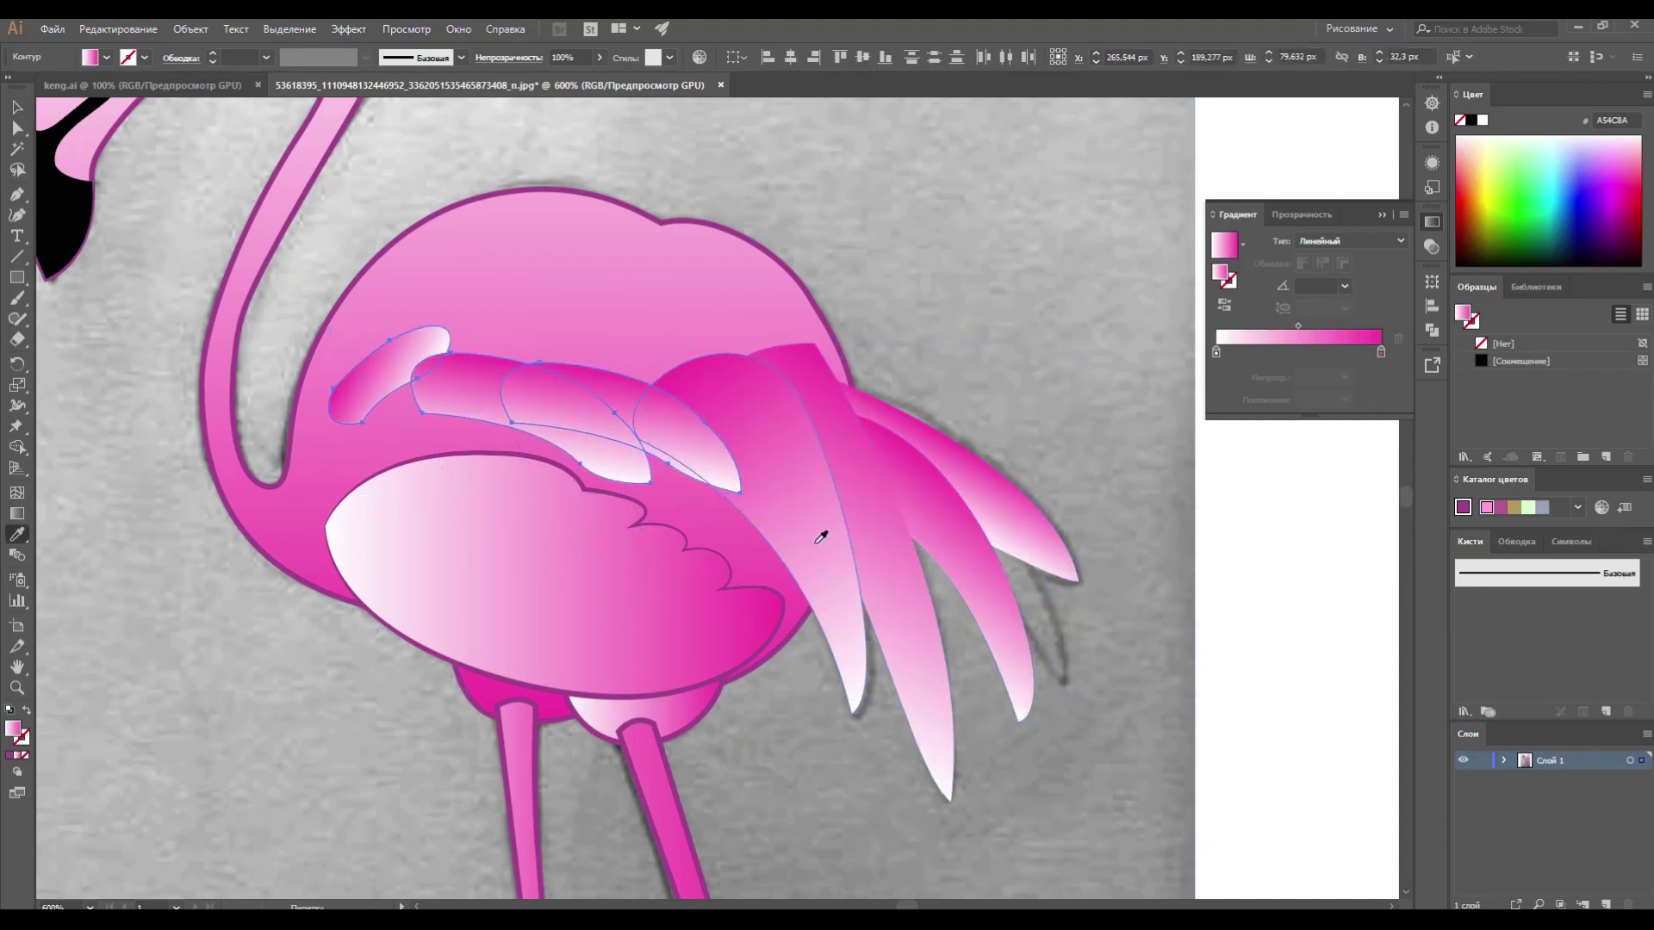
click(673, 405)
key(v)
mouse_move(672, 405)
mouse_down()
mouse_move(768, 317)
mouse_move(794, 334)
mouse_up()
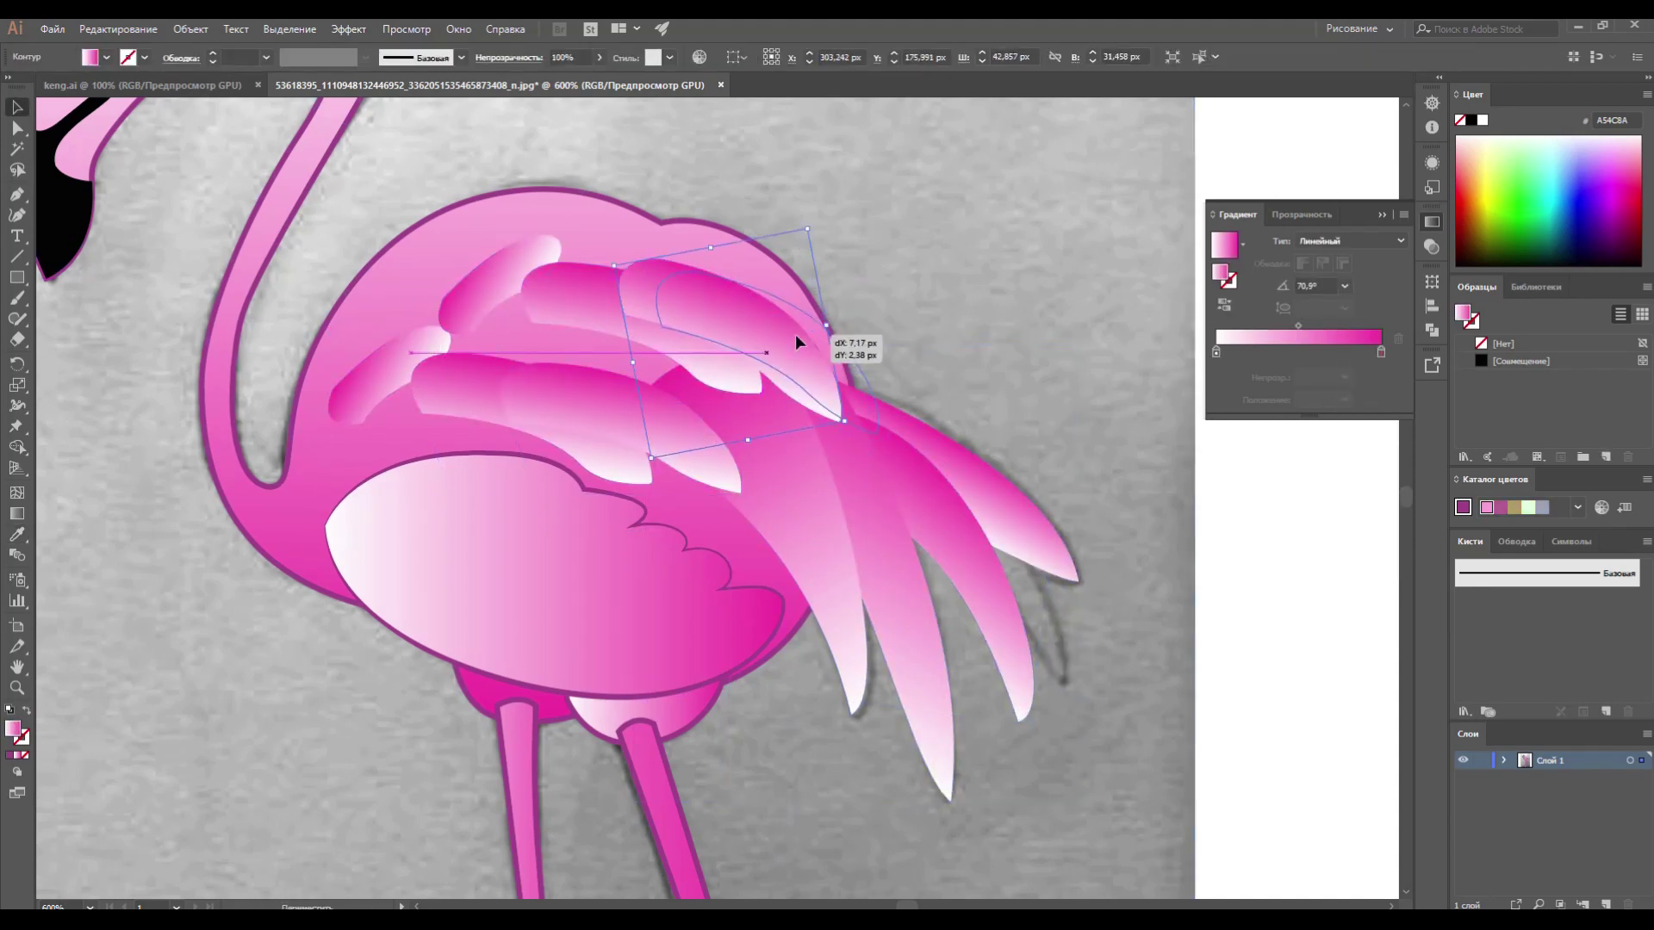
Reshape a copied feather with Direct Selection, bending its curves and bulging its upper edge
click(631, 313)
key(a)
drag(634, 312, 614, 412)
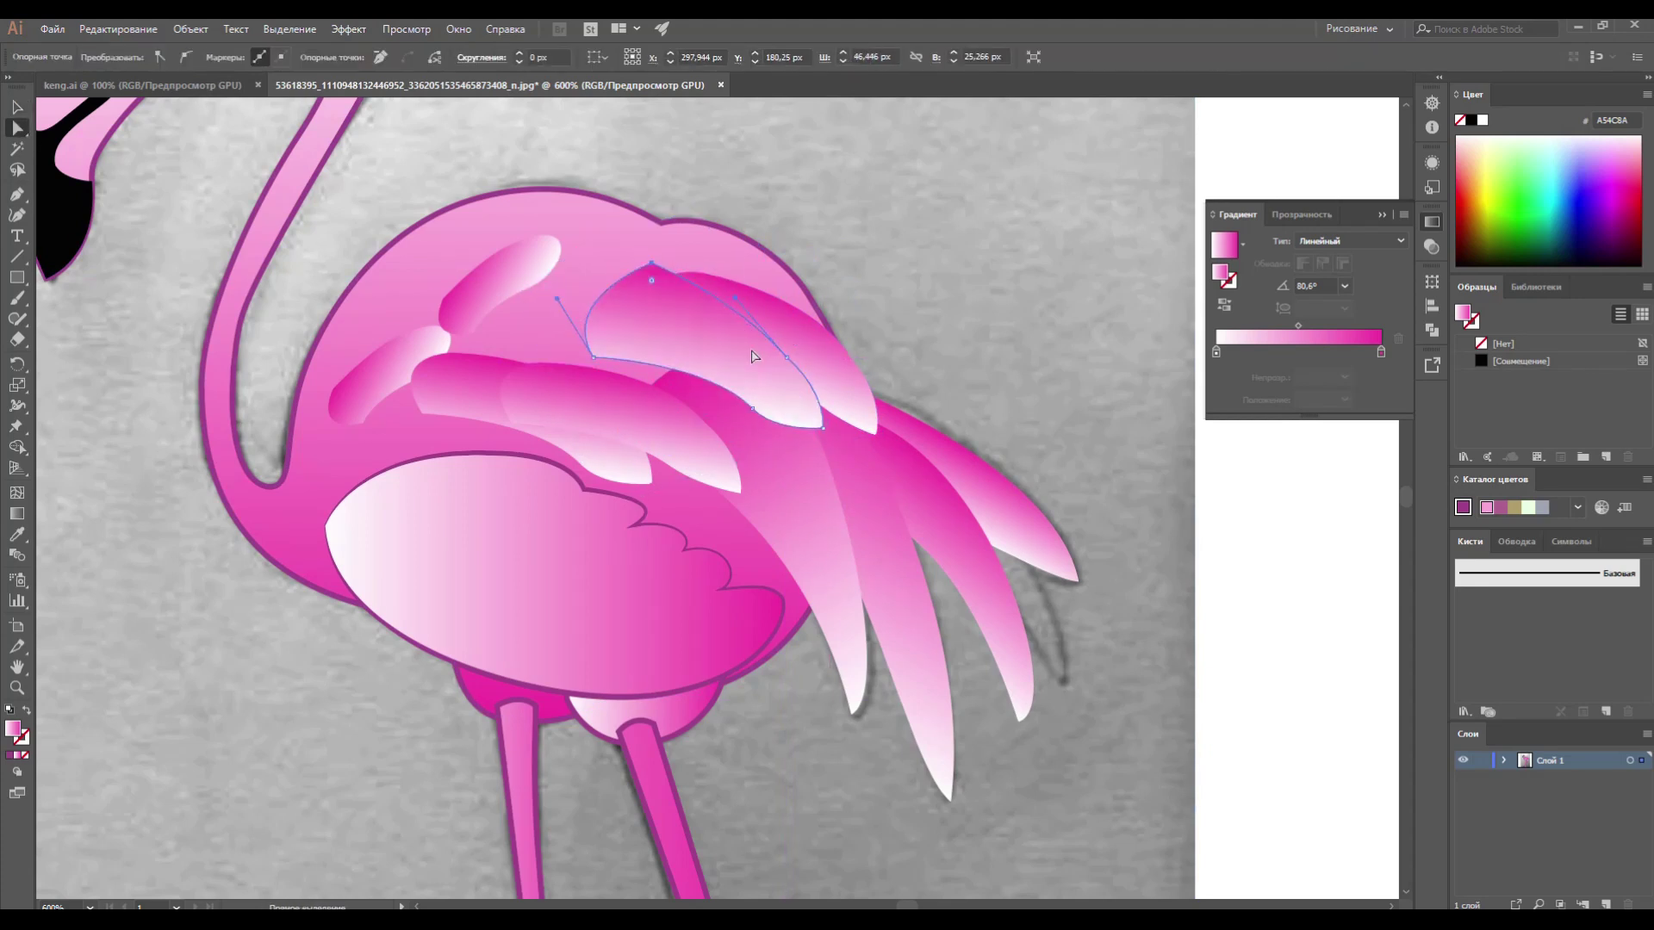
mouse_move(541, 373)
mouse_down()
mouse_move(480, 387)
mouse_move(748, 495)
mouse_move(704, 365)
mouse_move(560, 291)
mouse_move(605, 376)
mouse_up()
key(v)
click(17, 131)
drag(484, 317, 613, 482)
mouse_move(752, 407)
mouse_down()
mouse_move(776, 401)
mouse_move(823, 474)
mouse_up()
drag(851, 410, 829, 351)
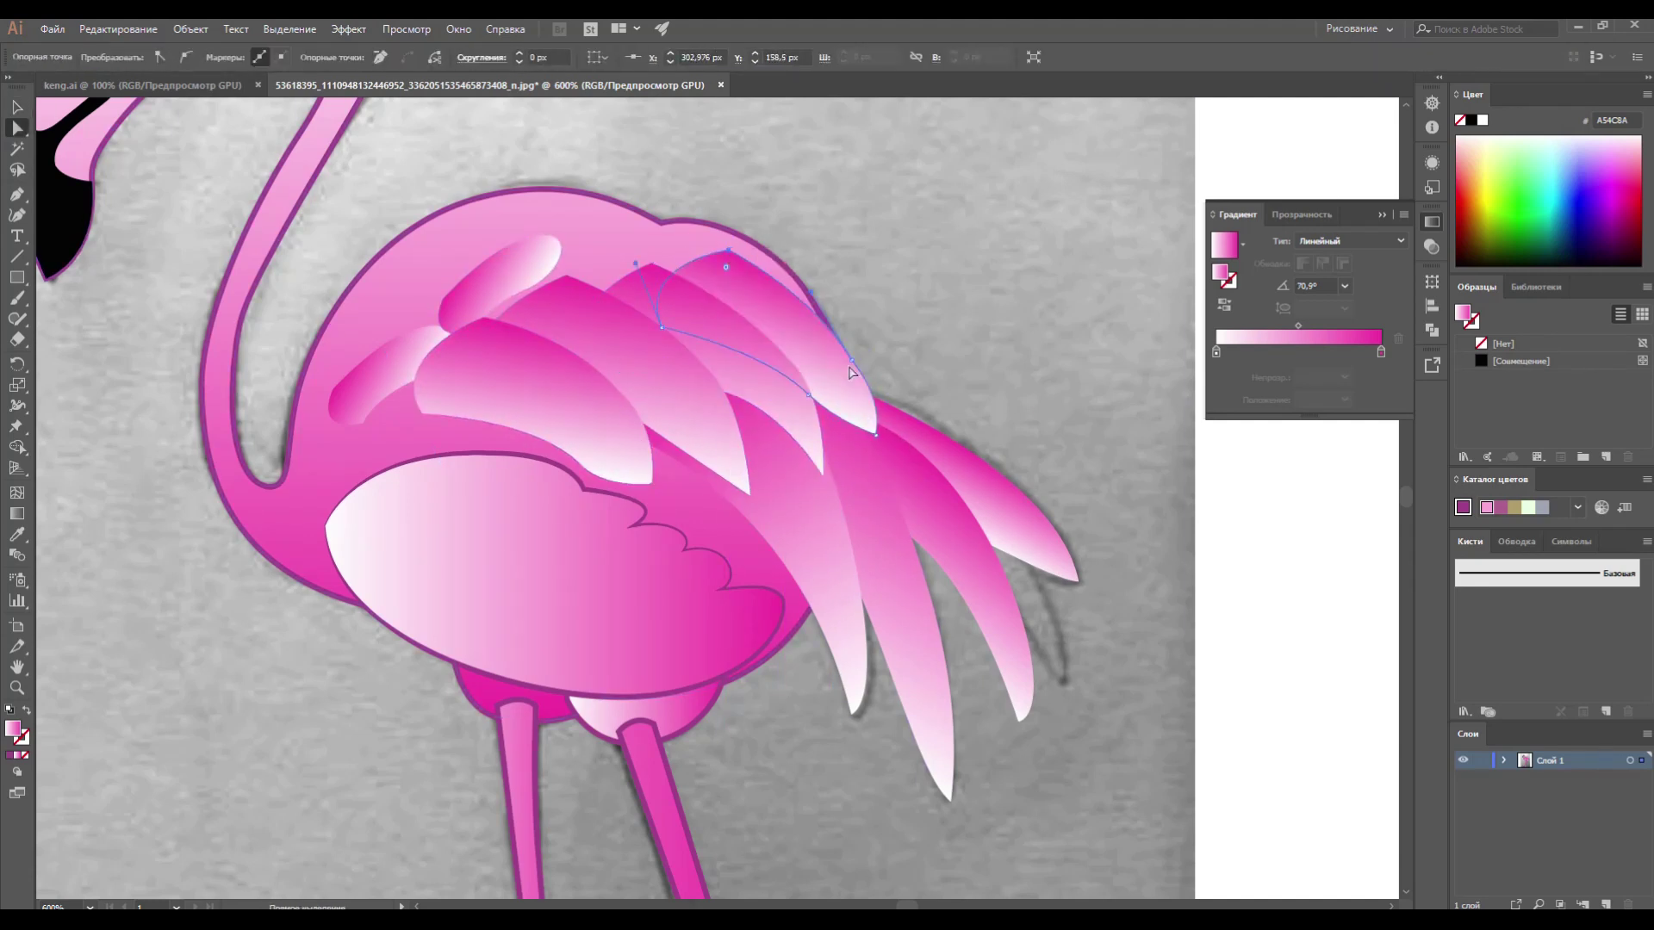
Select the small upper-left feathers and undo, then redo, their reshaping
drag(876, 439, 877, 431)
key(v)
click(458, 300)
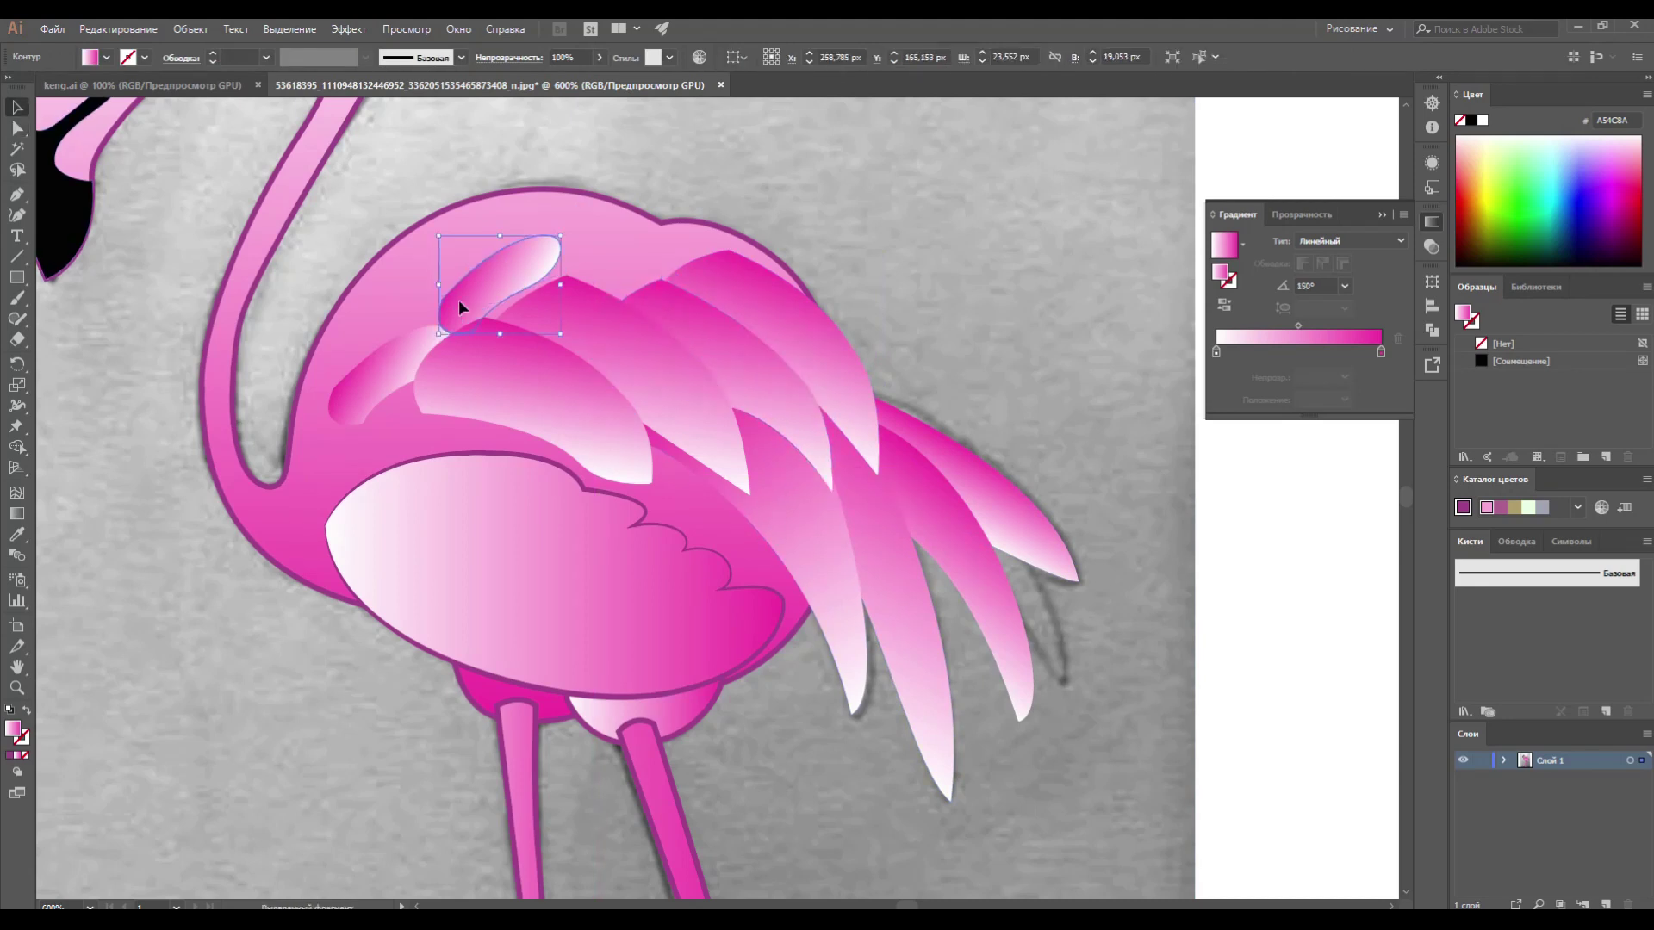
key(ctrl+z)
click(386, 348)
key(ctrl+shift+z)
key(ctrl+shift+a)
Move the small feathers onto the back, rotate the upper one, and select four together
mouse_move(477, 315)
mouse_down()
mouse_move(715, 244)
mouse_move(783, 258)
mouse_move(797, 325)
mouse_up()
drag(617, 184, 635, 395)
key(ctrl+plus)
key(a)
key(v)
drag(754, 317, 1182, 500)
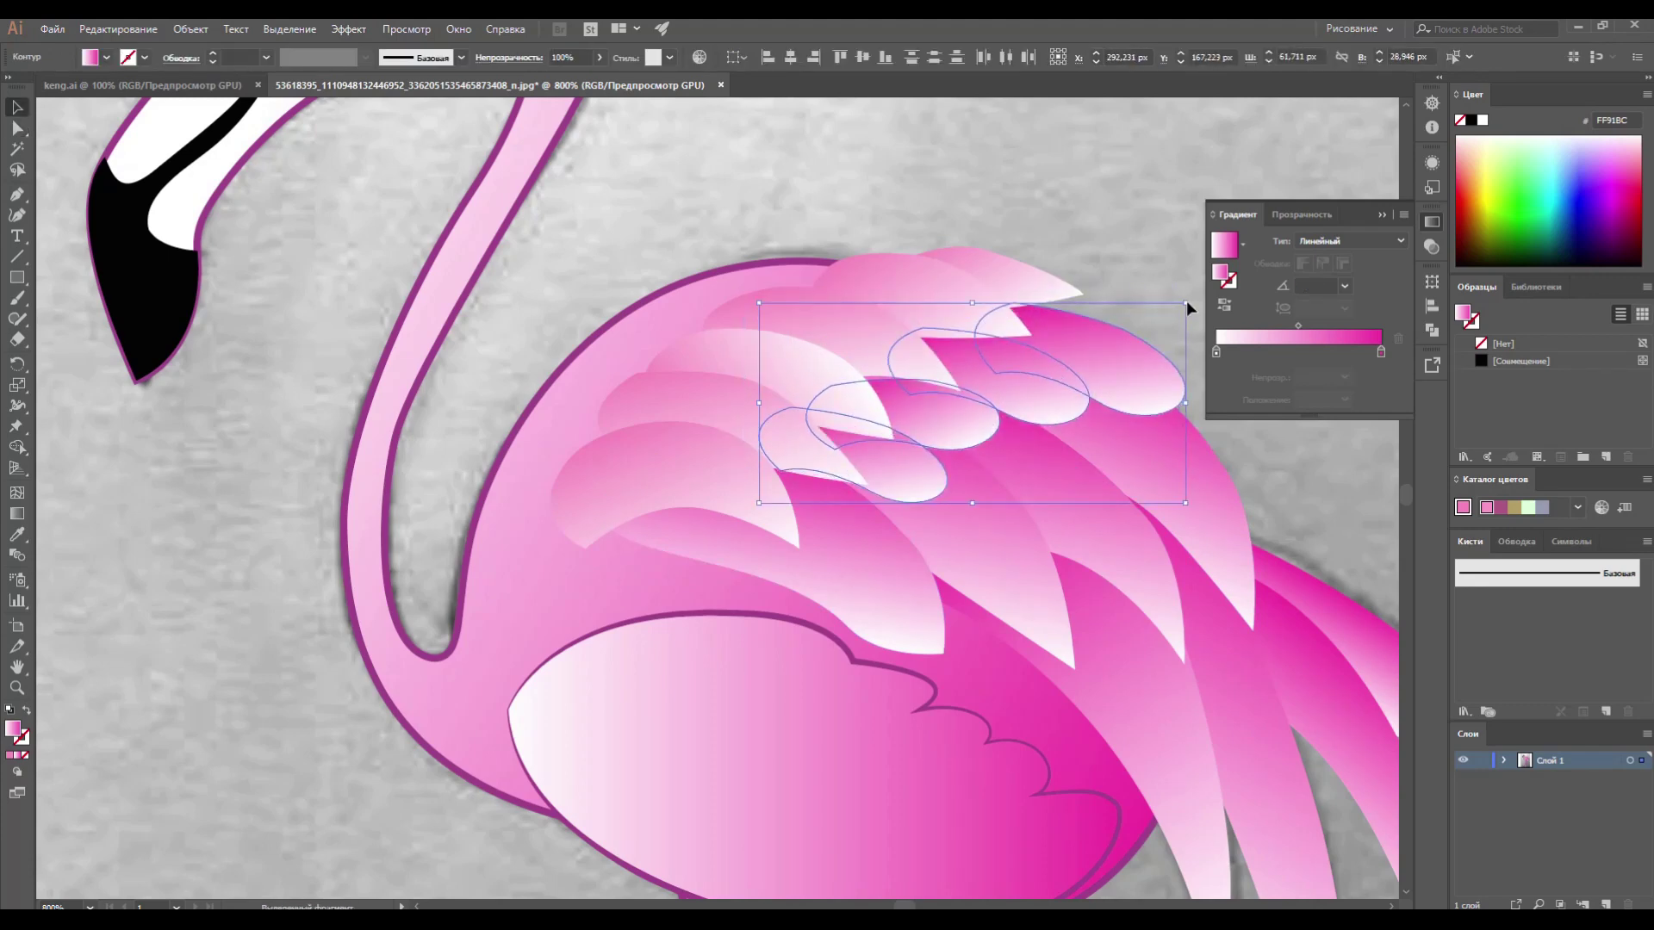
Shift and rotate the four small feathers into position on the back
key(ctrl+minus)
key(ctrl+minus)
key(ctrl+minus)
key(a)
key(ctrl+plus)
key(ctrl+plus)
key(ctrl+plus)
drag(746, 491, 767, 535)
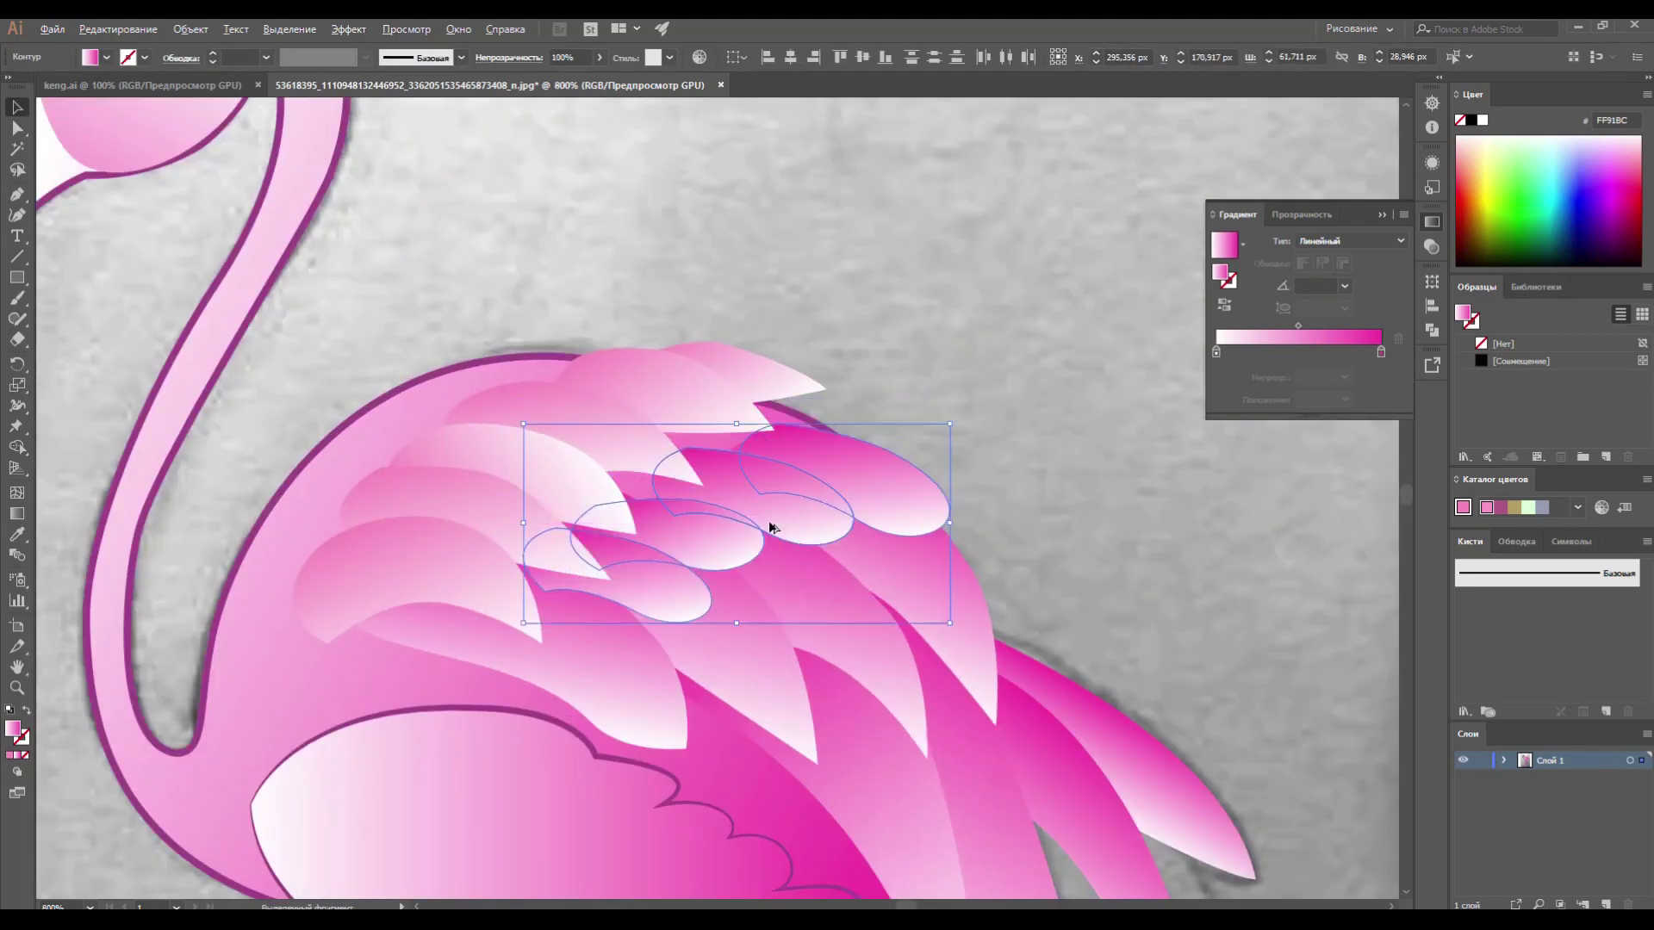
key(g)
drag(813, 539, 739, 543)
Deselect everything and zoom out to review the layered back feathers
key(ctrl+shift+a)
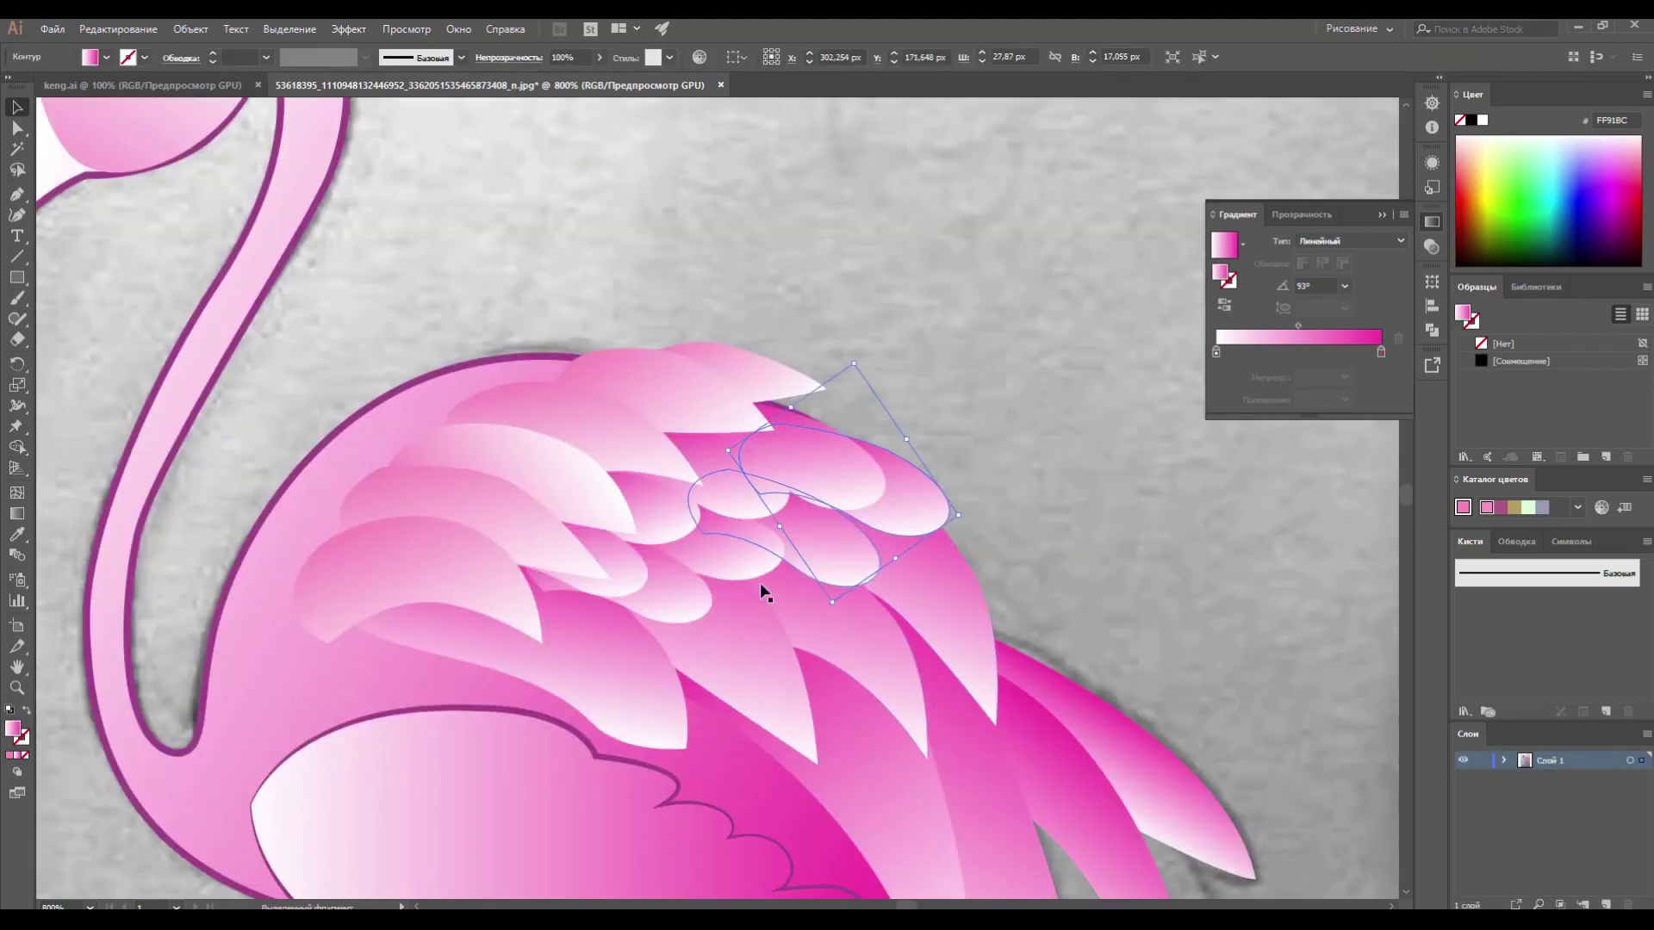
click(1143, 583)
key(ctrl+minus)
click(554, 479)
key(ctrl+shift+a)
key(ctrl+minus)
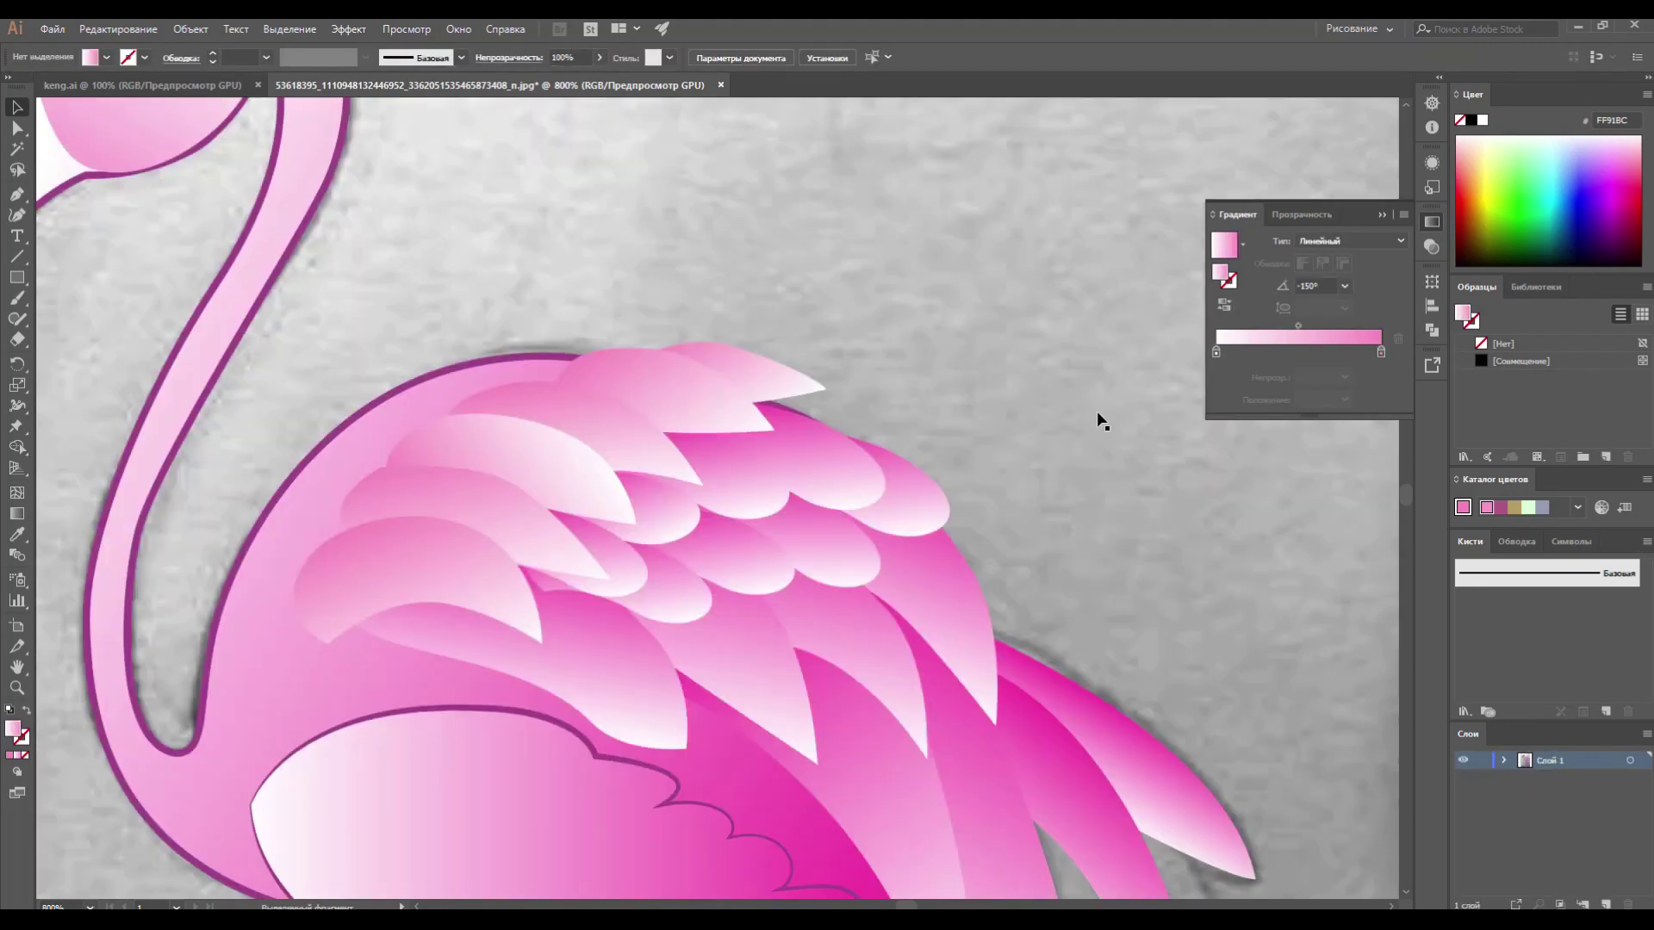
key(ctrl+minus)
key(ctrl+minus)
Select the bent leg and reverse its pink gradient's direction
click(638, 414)
click(954, 206)
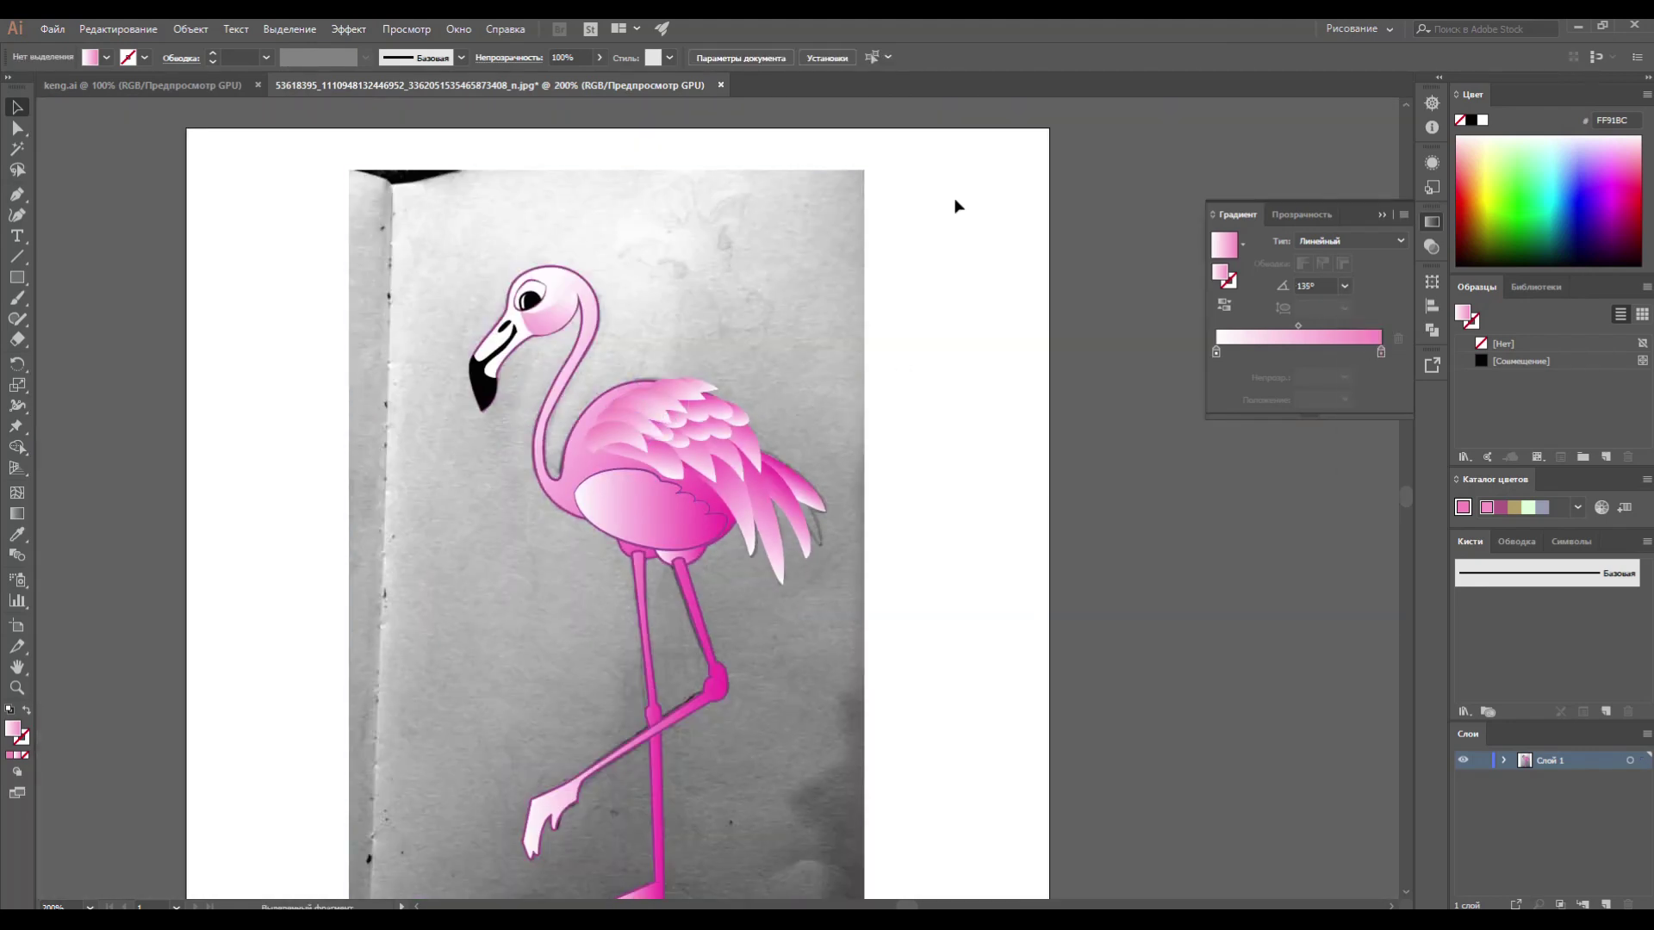
click(645, 630)
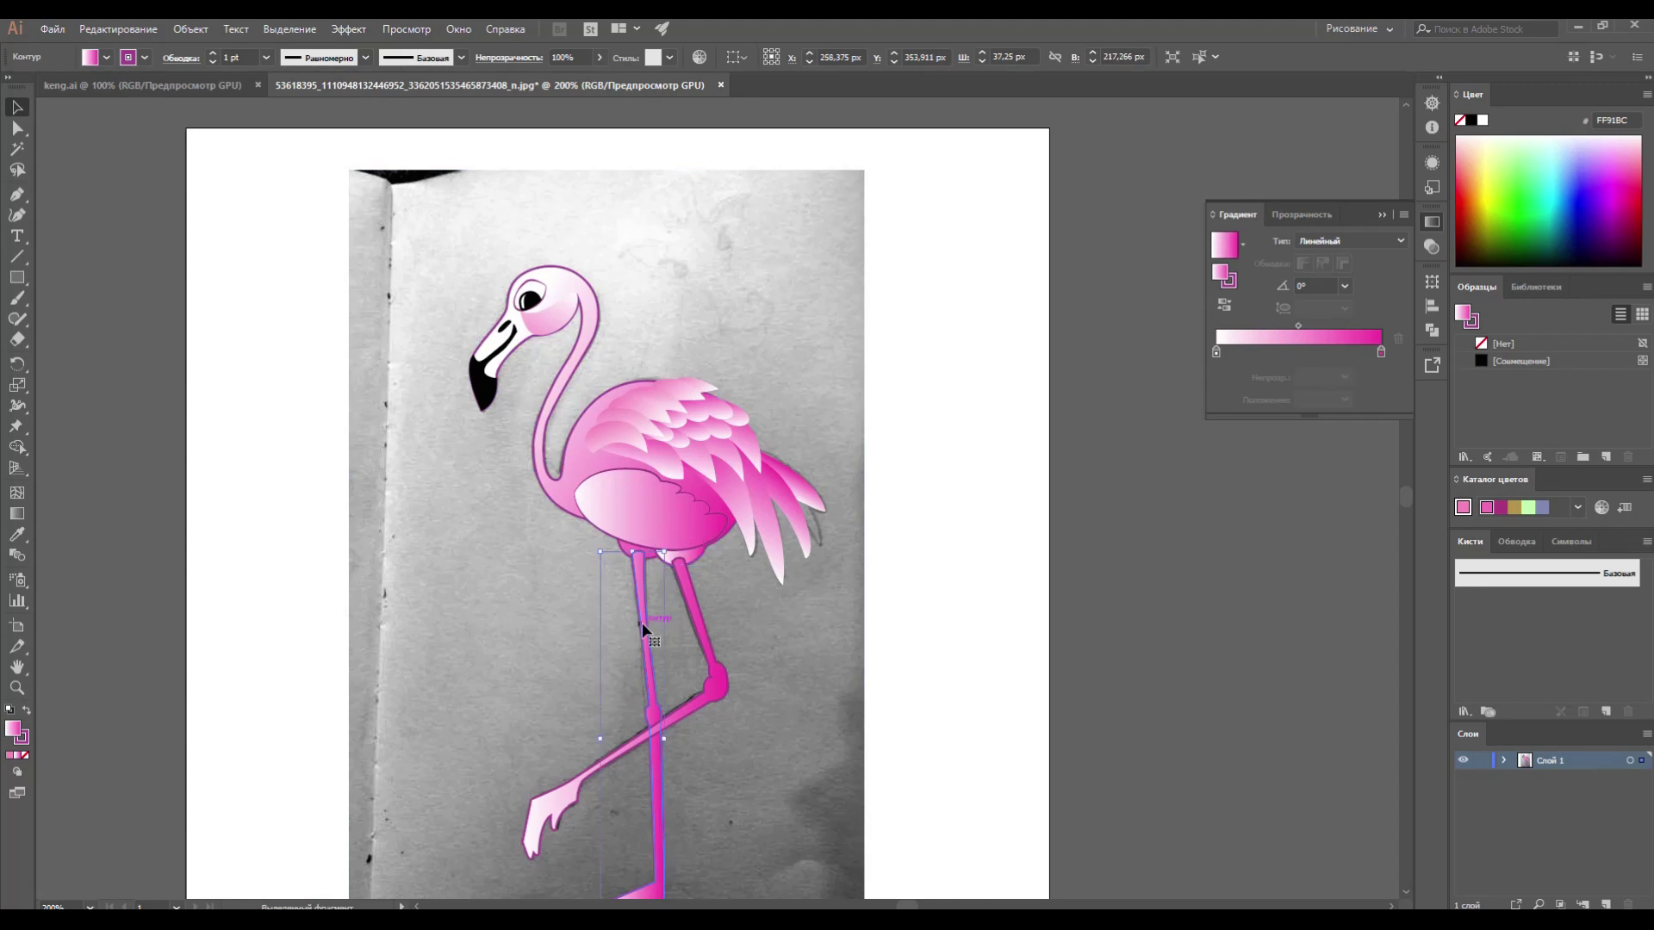
click(1111, 603)
click(694, 620)
click(1344, 285)
click(1345, 285)
click(1392, 564)
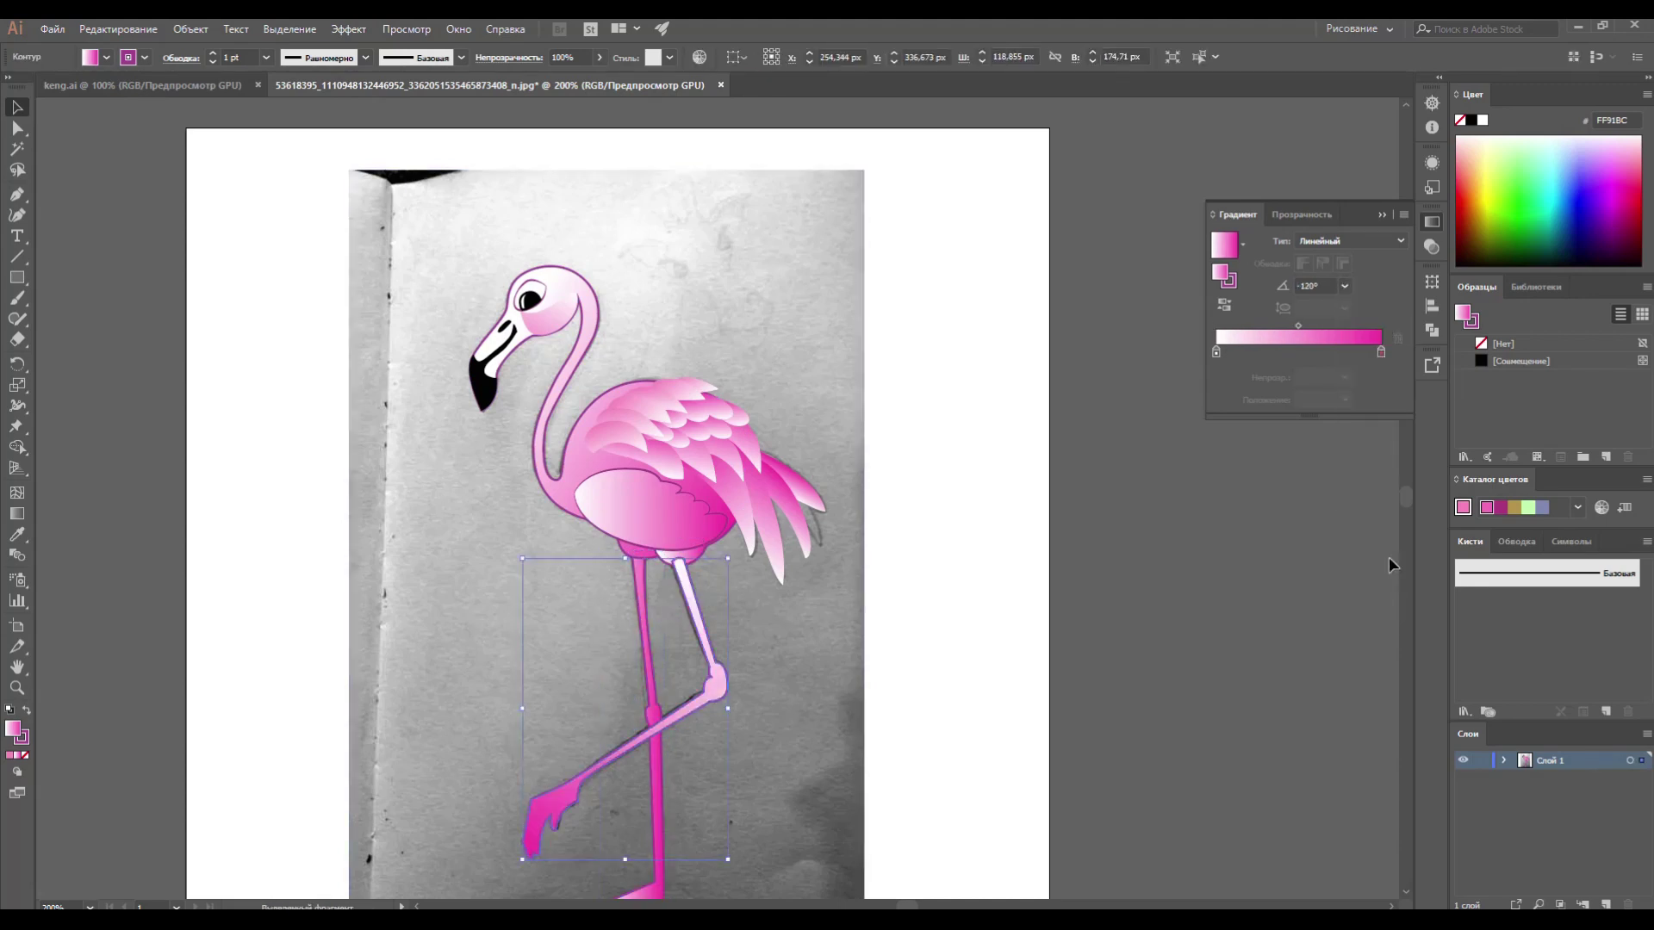
Recolour the bent leg's left gradient stop to peach, then fill the leg solid peach
click(1216, 351)
click(1646, 94)
click(1498, 159)
click(1632, 186)
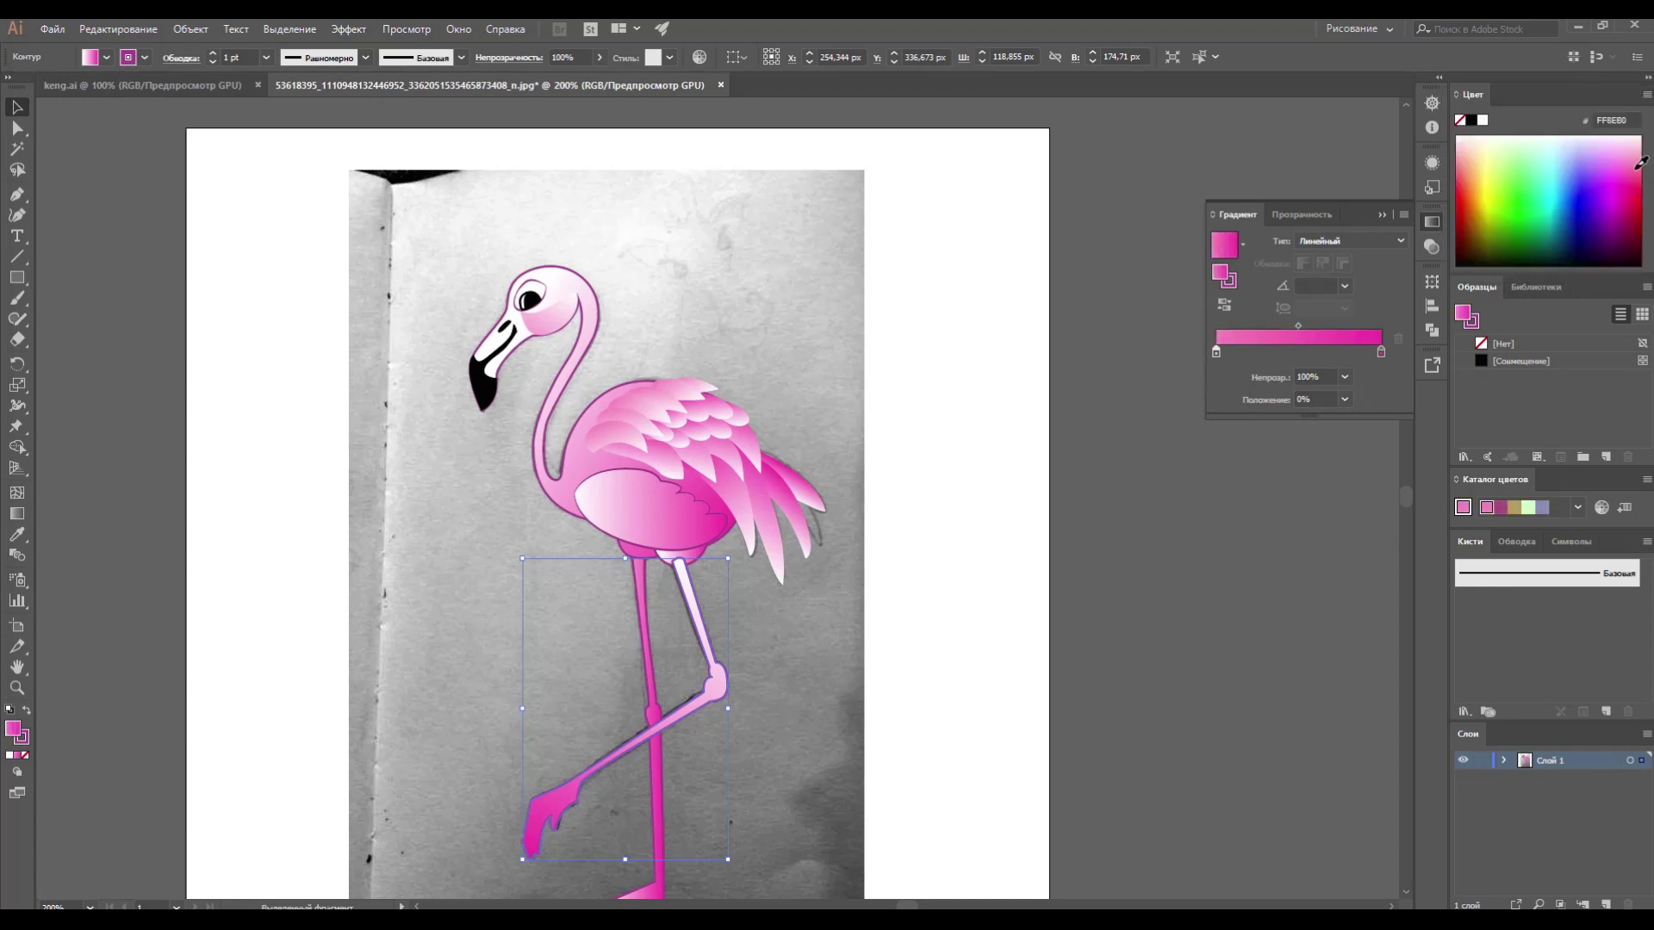
click(1472, 149)
mouse_move(1243, 353)
mouse_down()
mouse_move(1216, 351)
mouse_move(1338, 327)
mouse_up()
click(1470, 156)
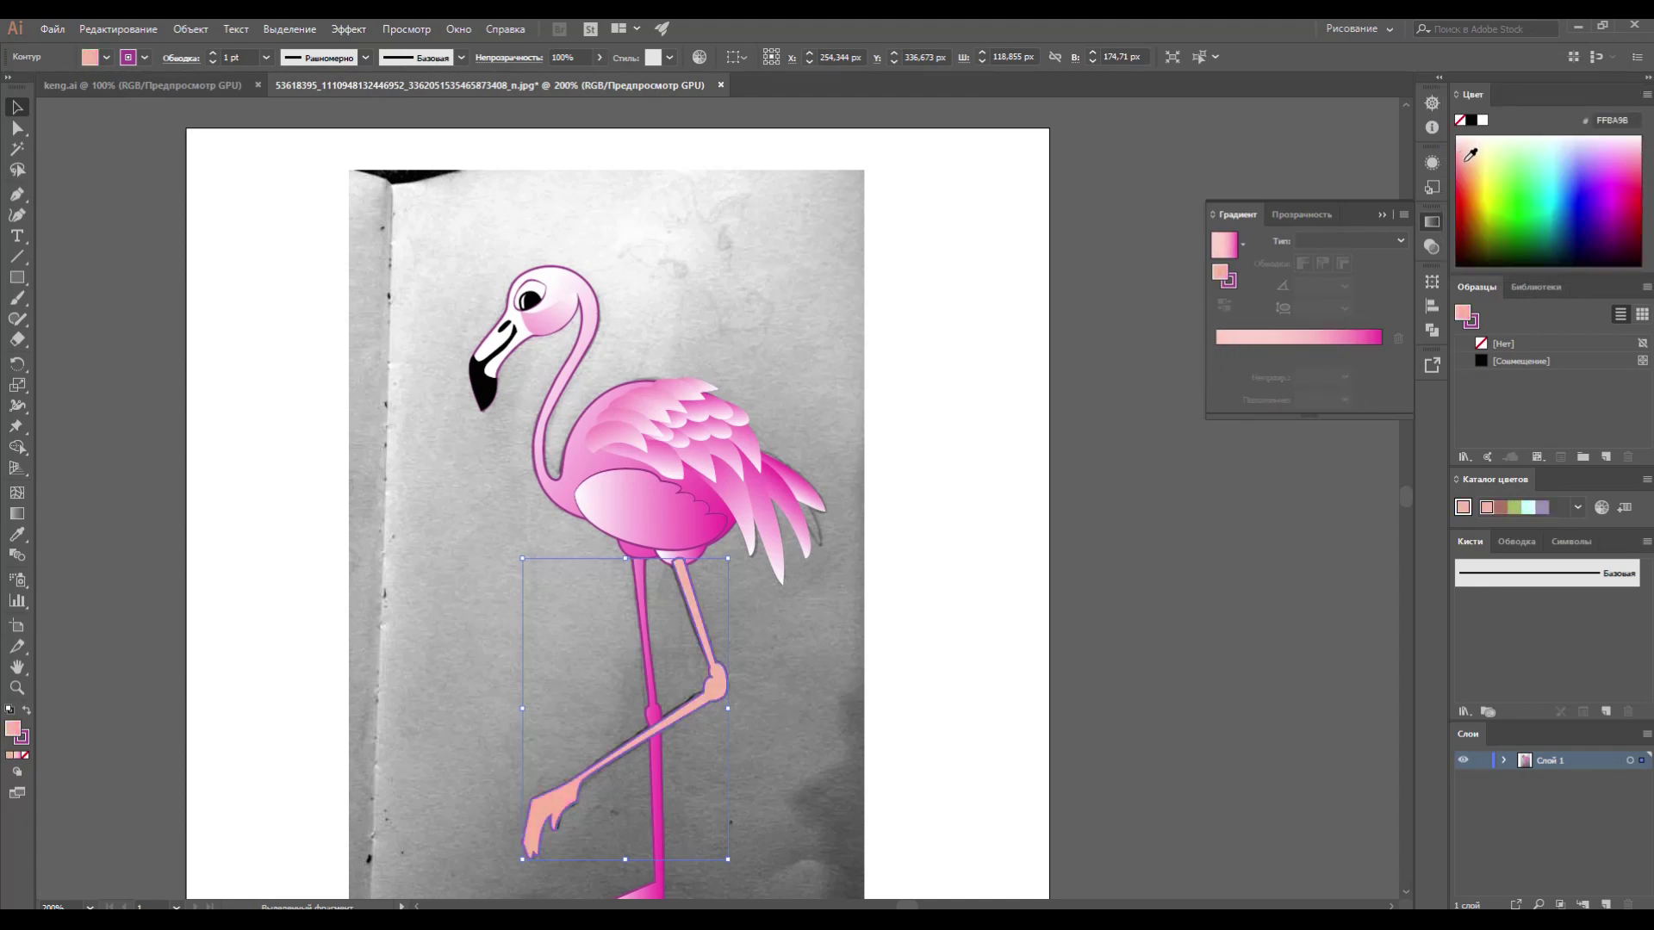
Eyedropper the peach fill onto the standing leg, then select the small pink shape under the body
click(651, 776)
key(i)
click(620, 746)
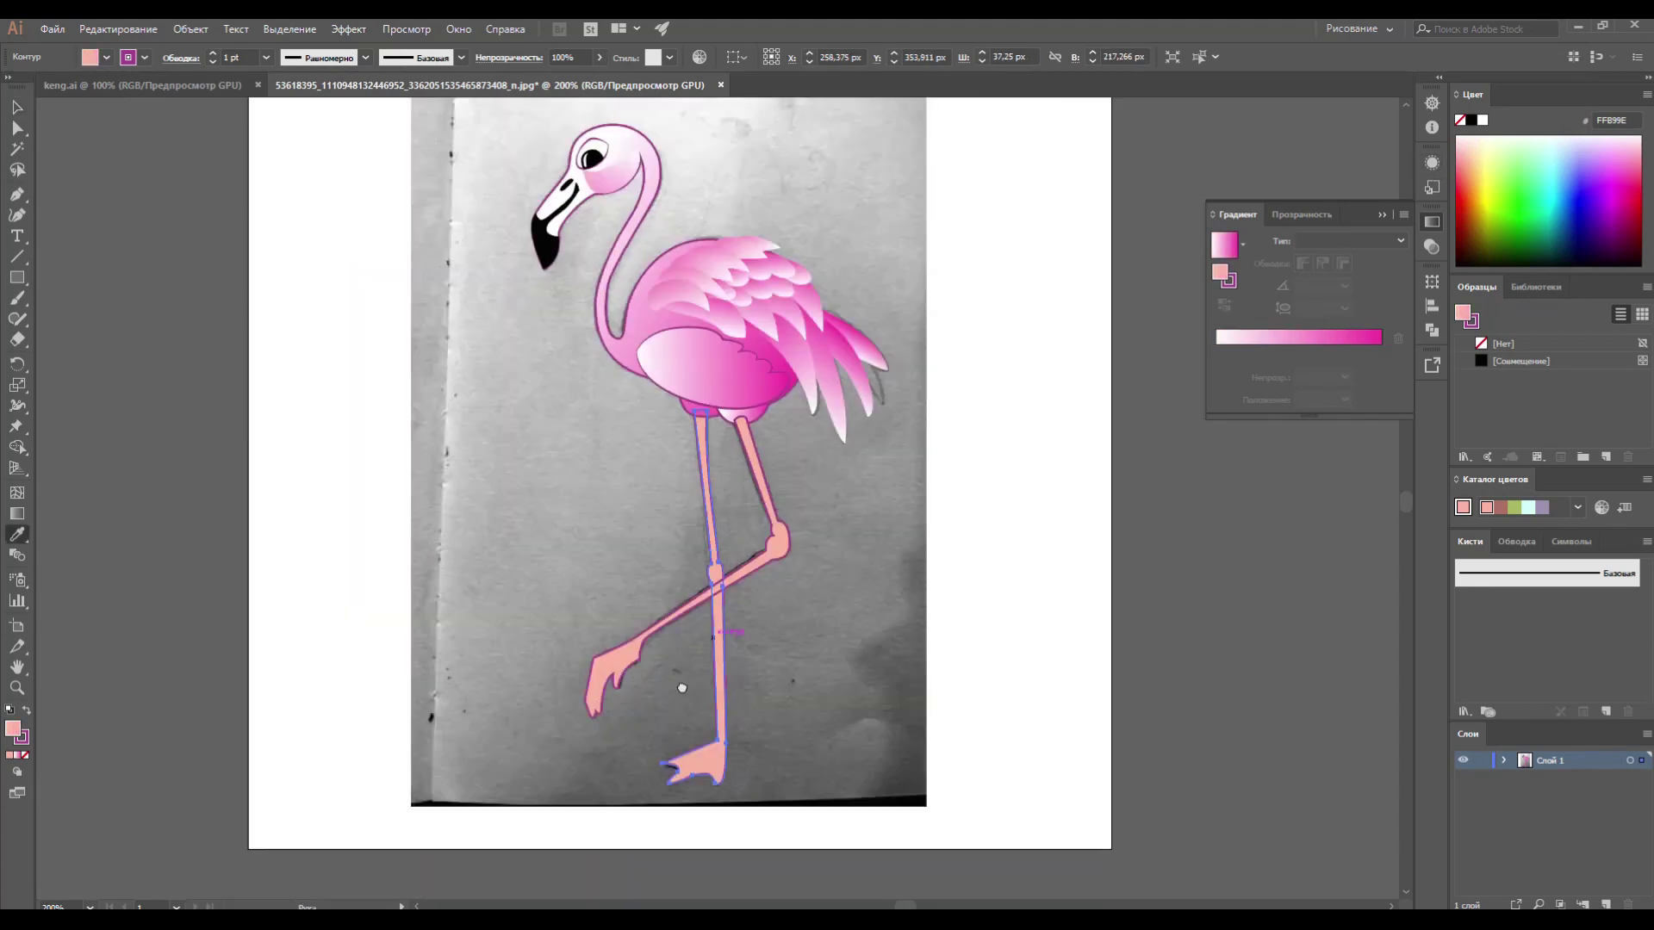
drag(863, 549, 905, 469)
key(v)
click(736, 473)
click(1216, 352)
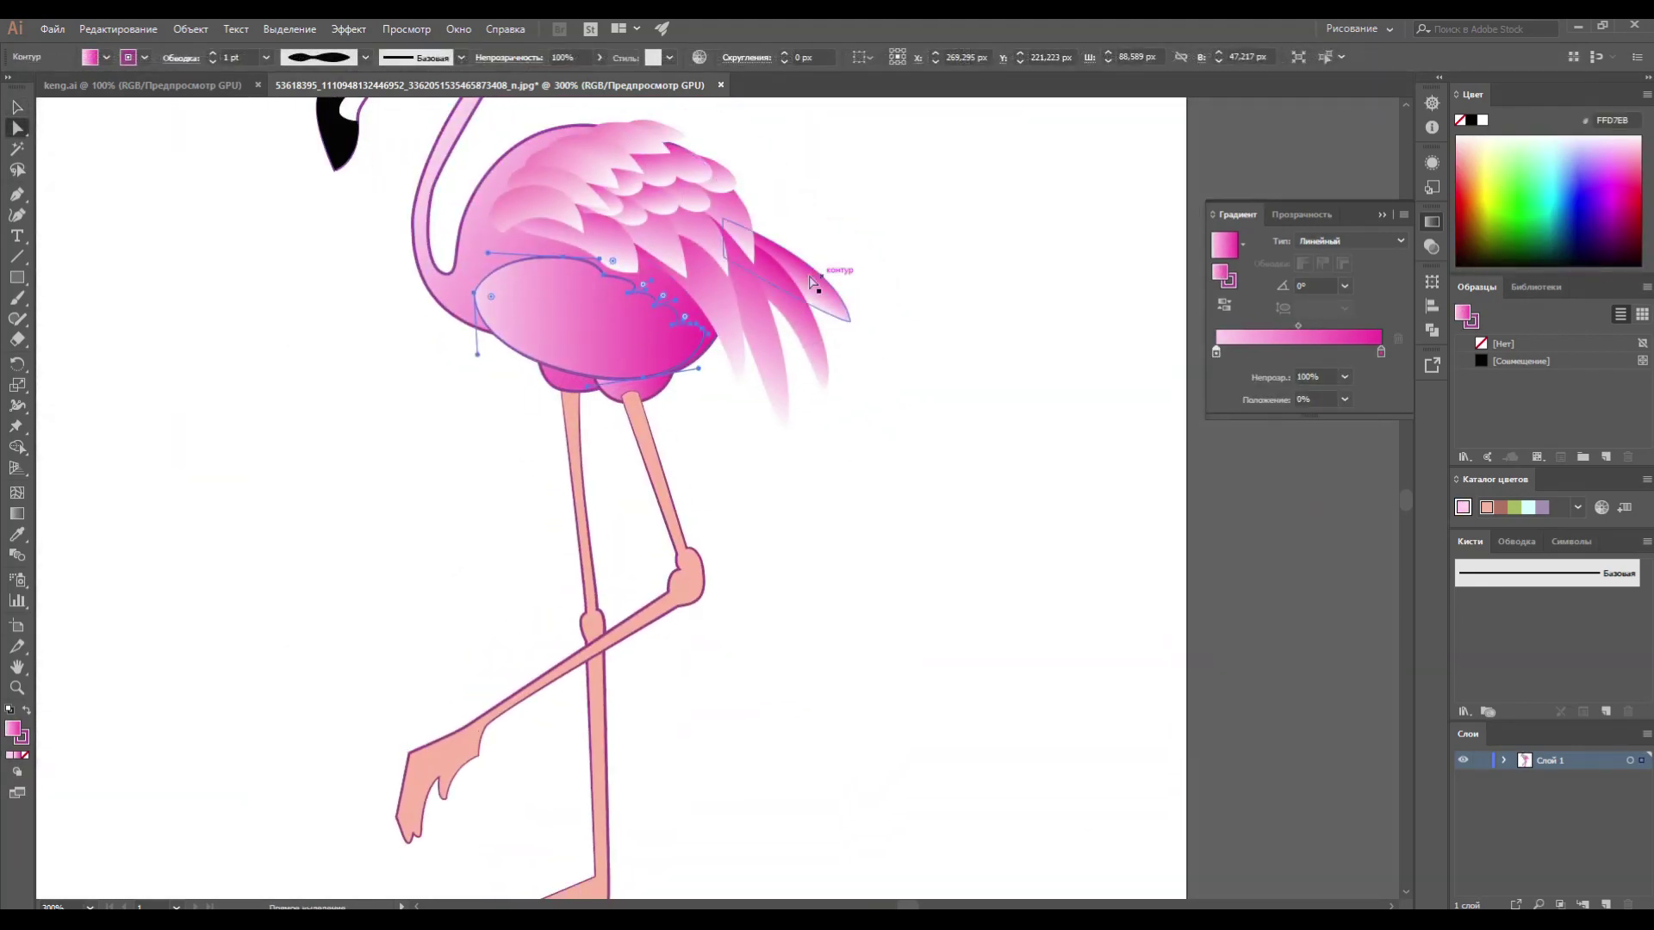
Draw a triangular shading shape on the standing foot
key(v)
click(778, 389)
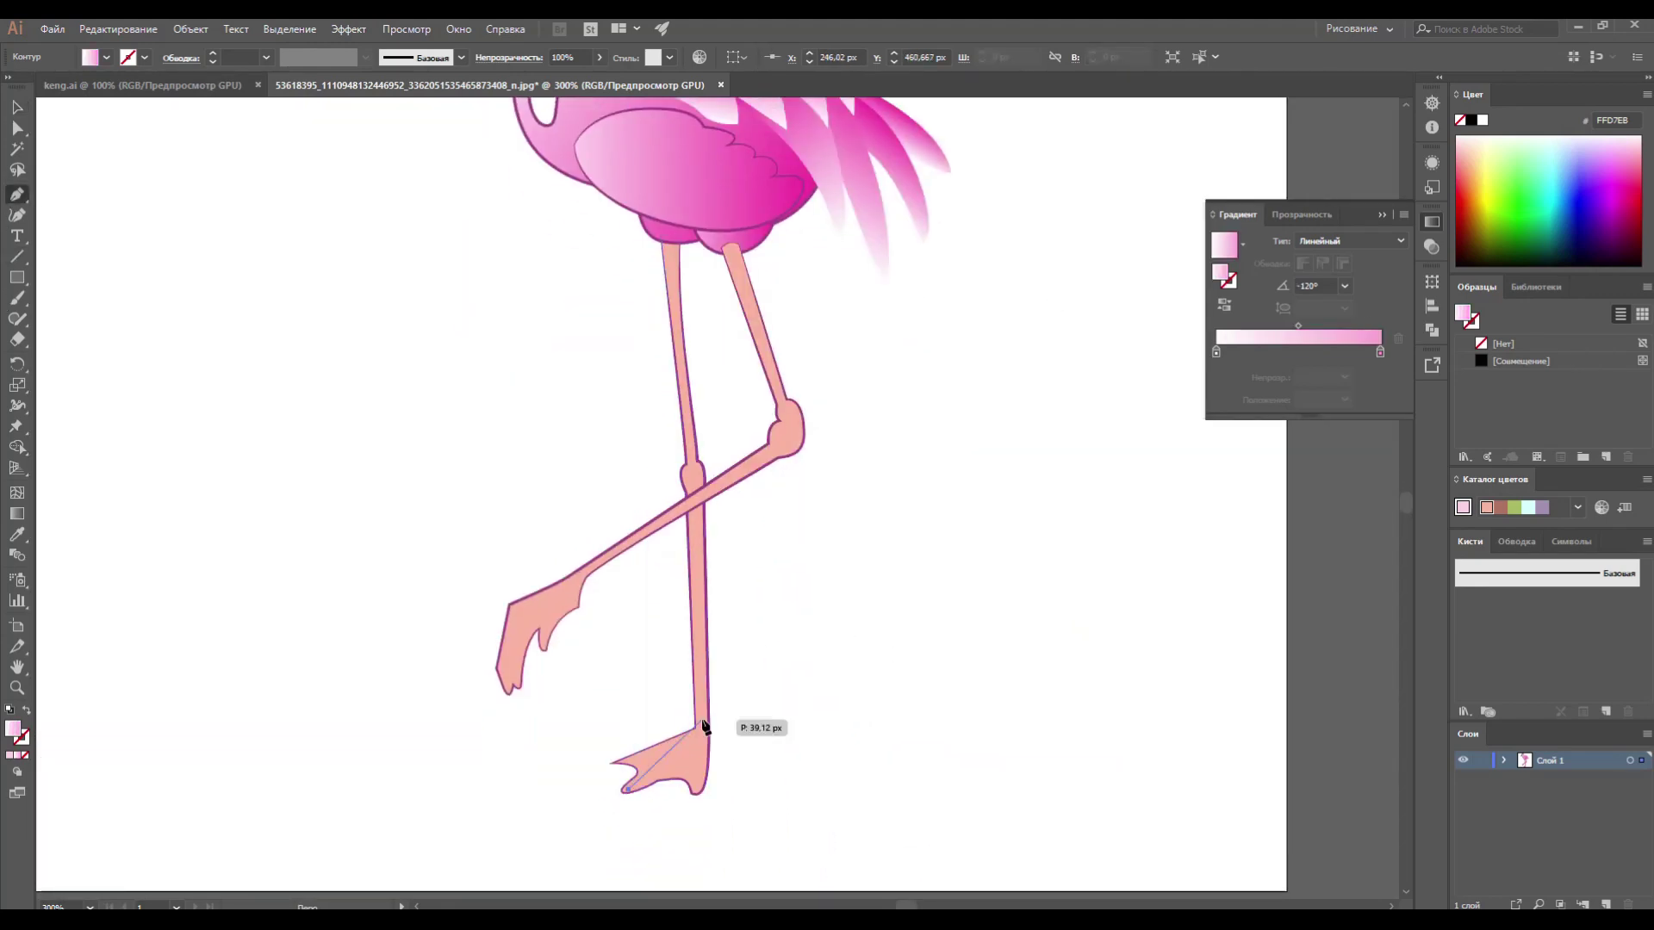
click(692, 745)
click(693, 792)
click(629, 790)
Reshape the lower curve of the peach standing foot outline
key(ctrl+plus)
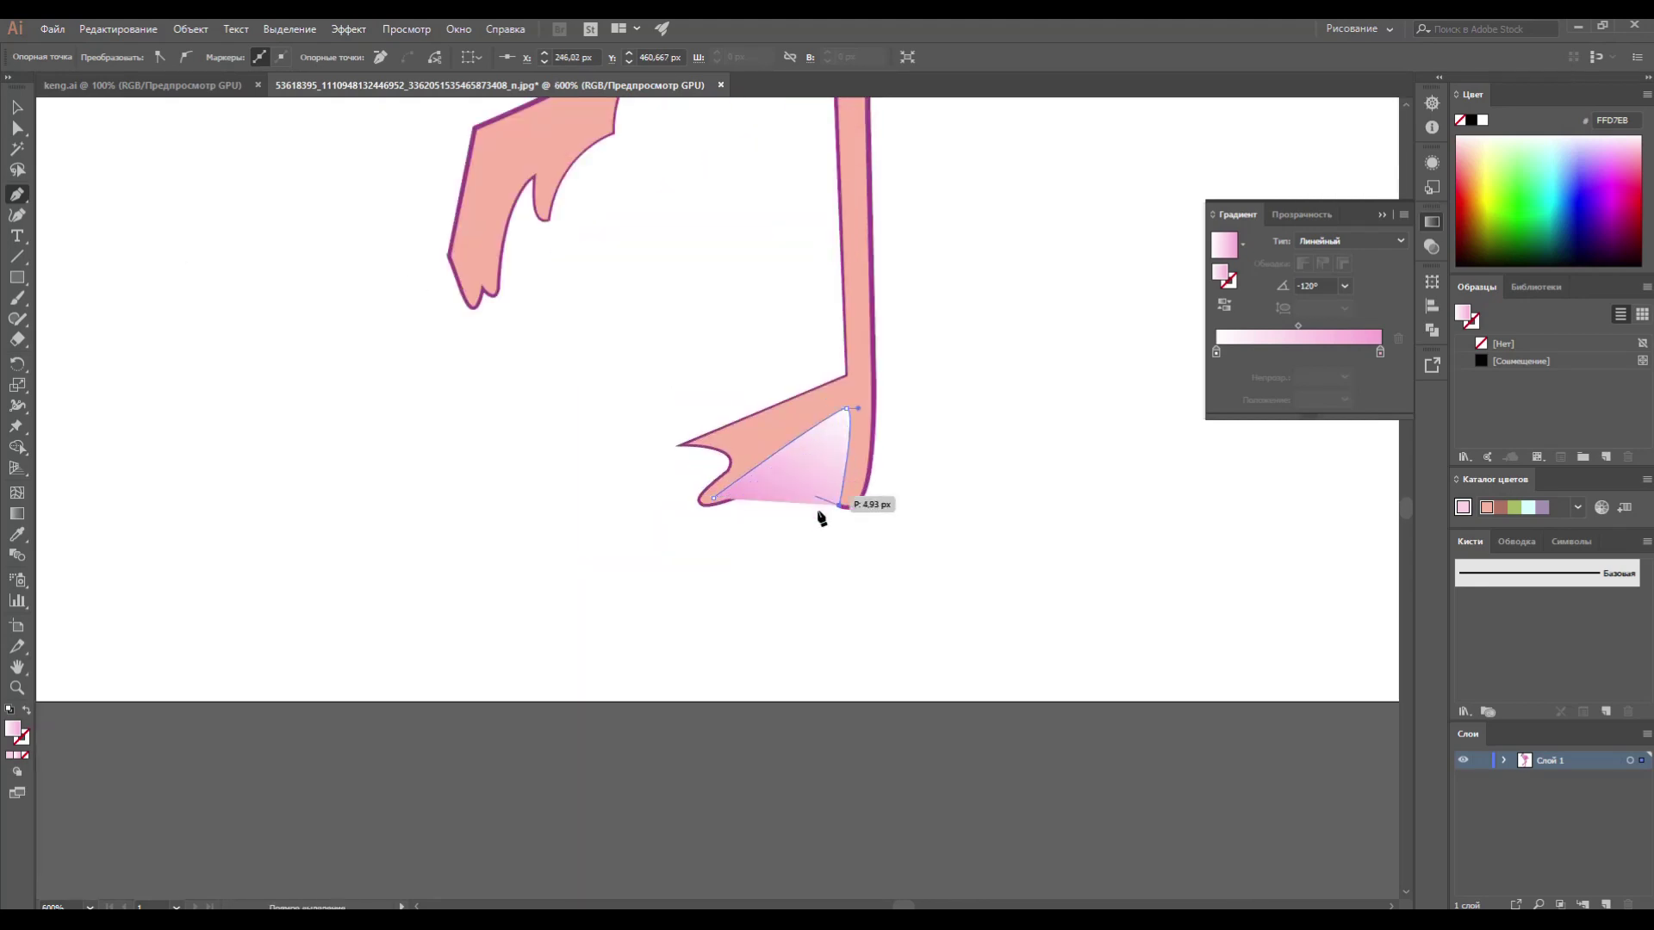
key(a)
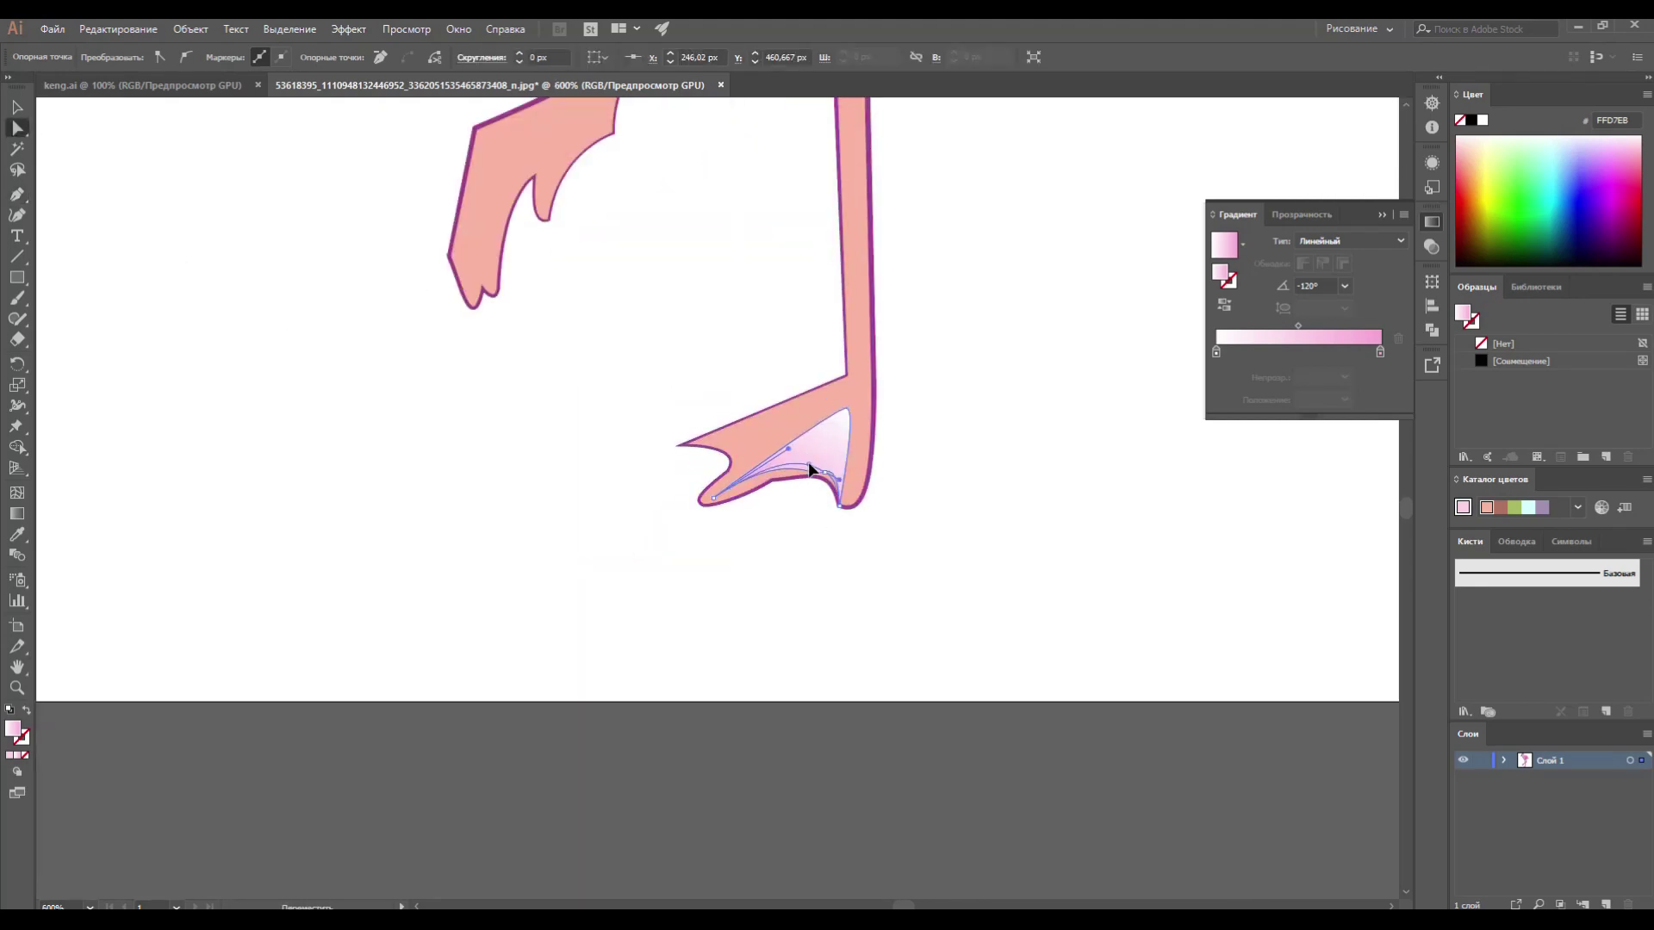
key(ctrl+minus)
key(ctrl+minus)
key(ctrl+minus)
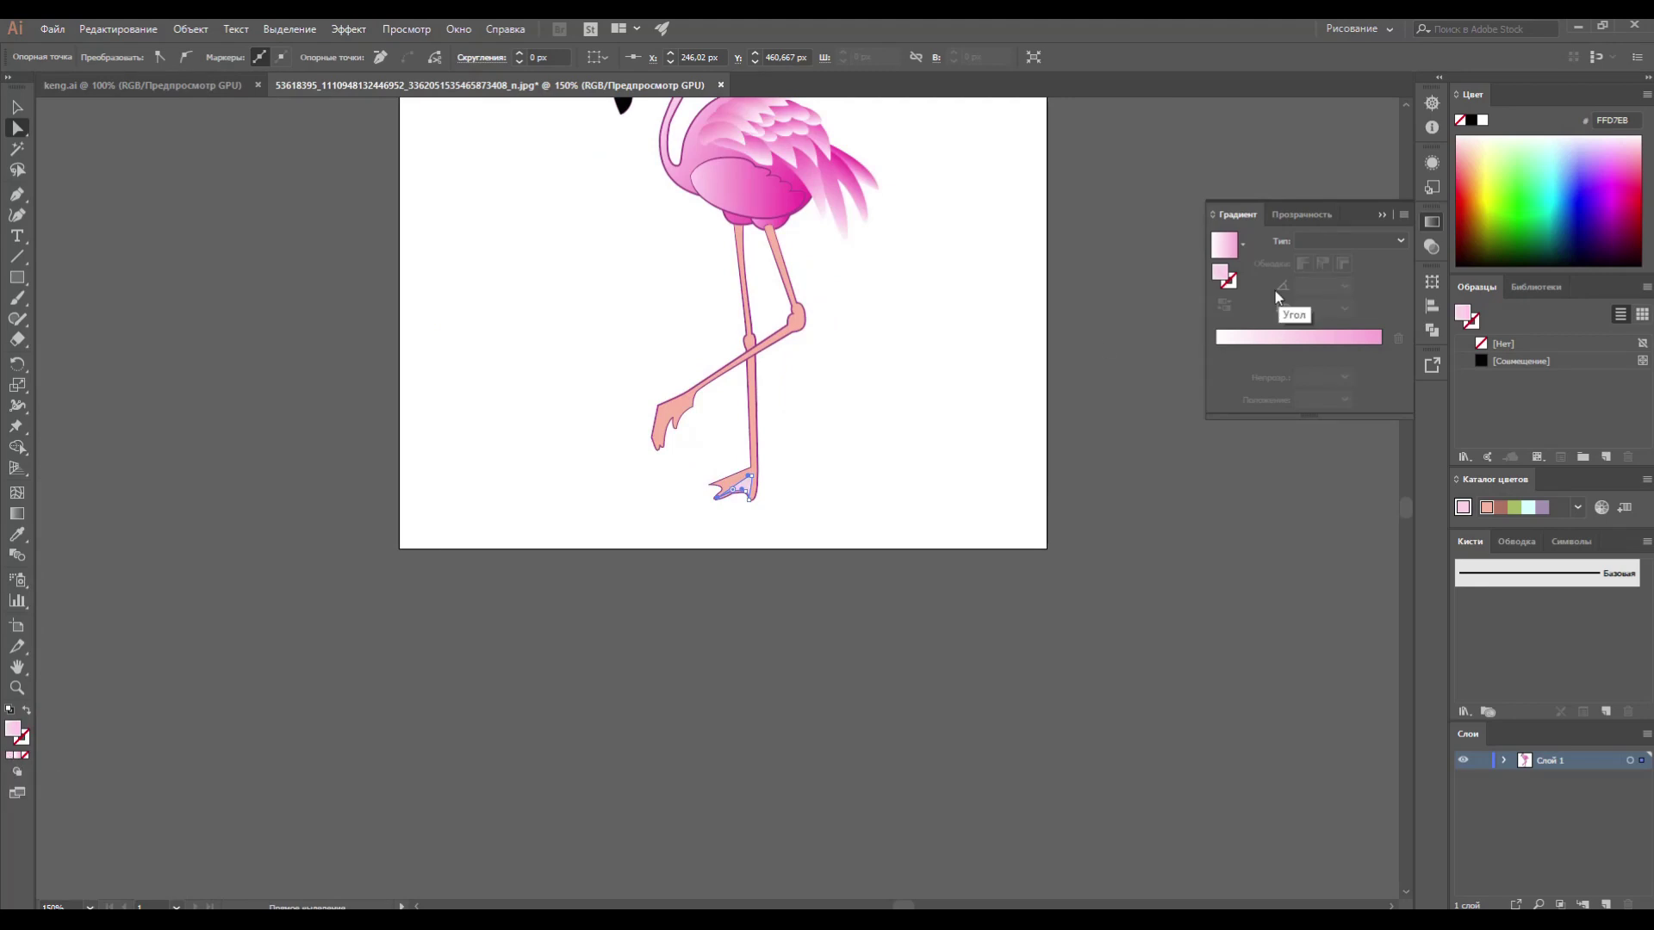
key(ctrl+plus)
key(ctrl+plus)
key(ctrl+plus)
click(698, 509)
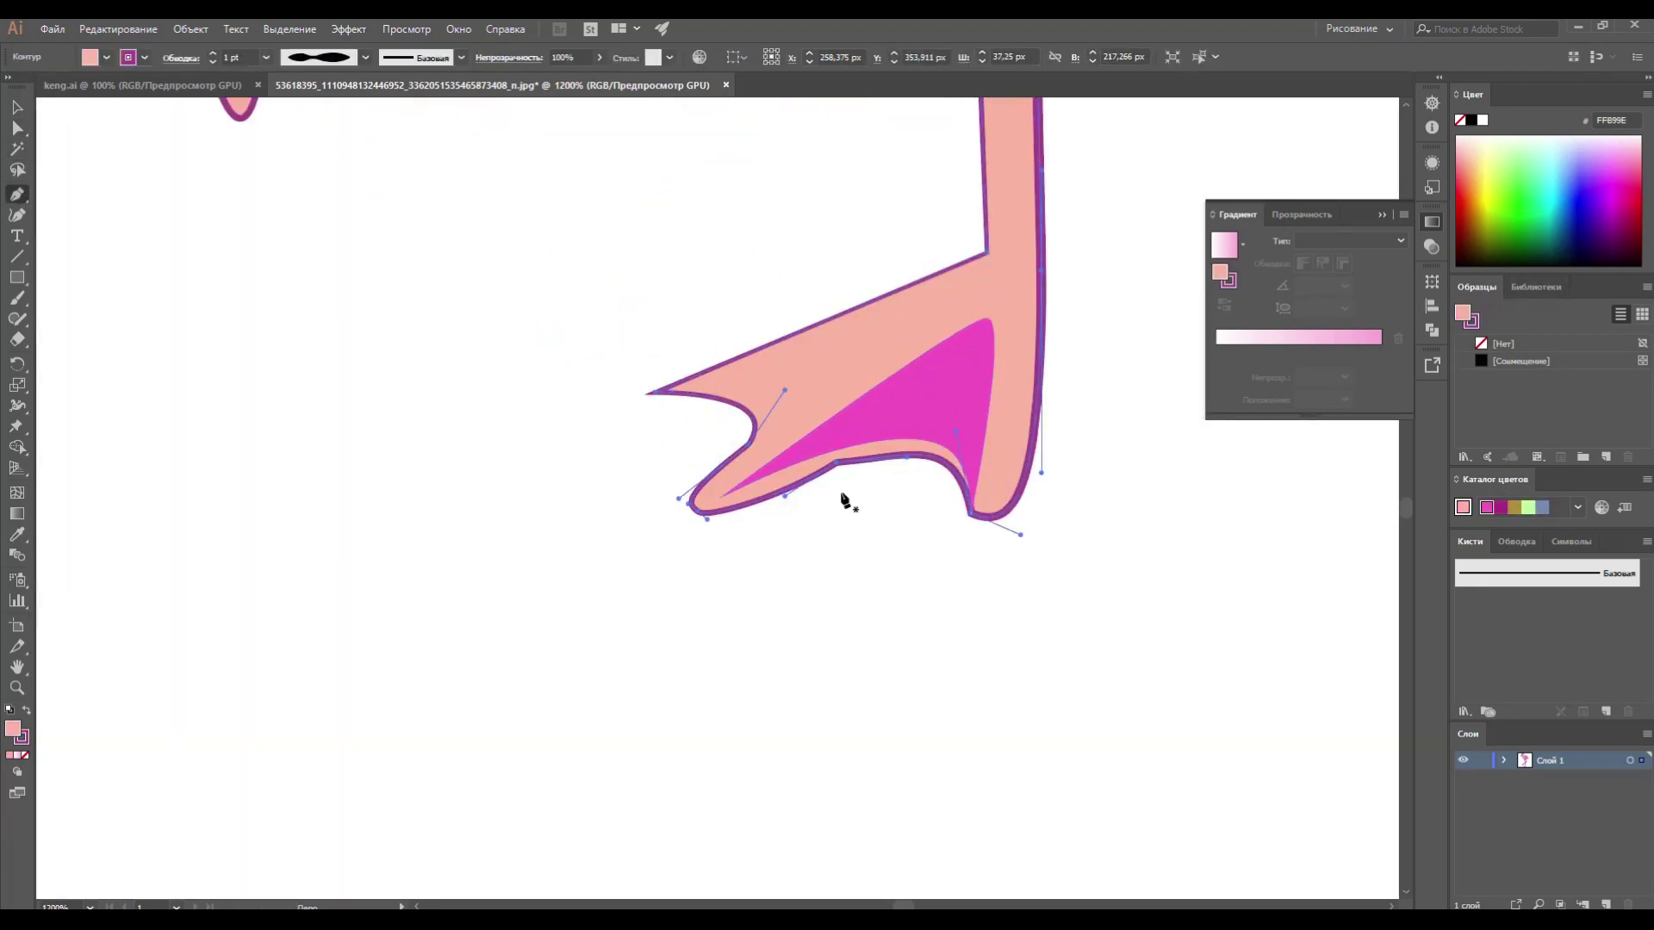
drag(742, 534, 708, 522)
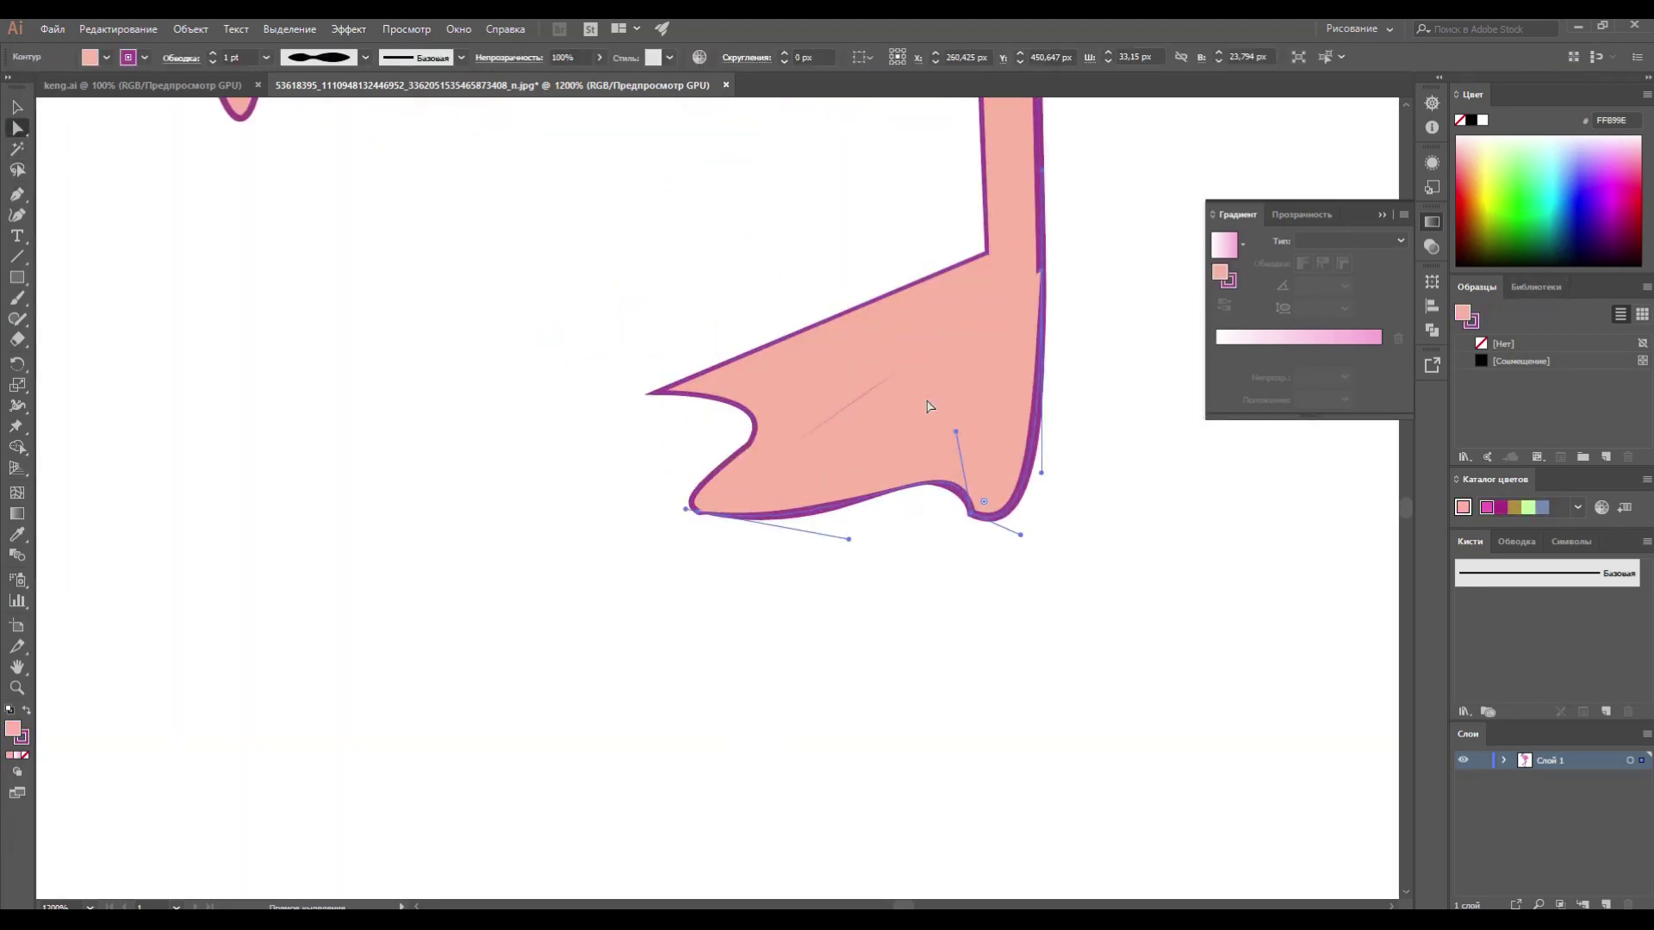
Draw a curved shading shape on the foot and fill it magenta
key(p)
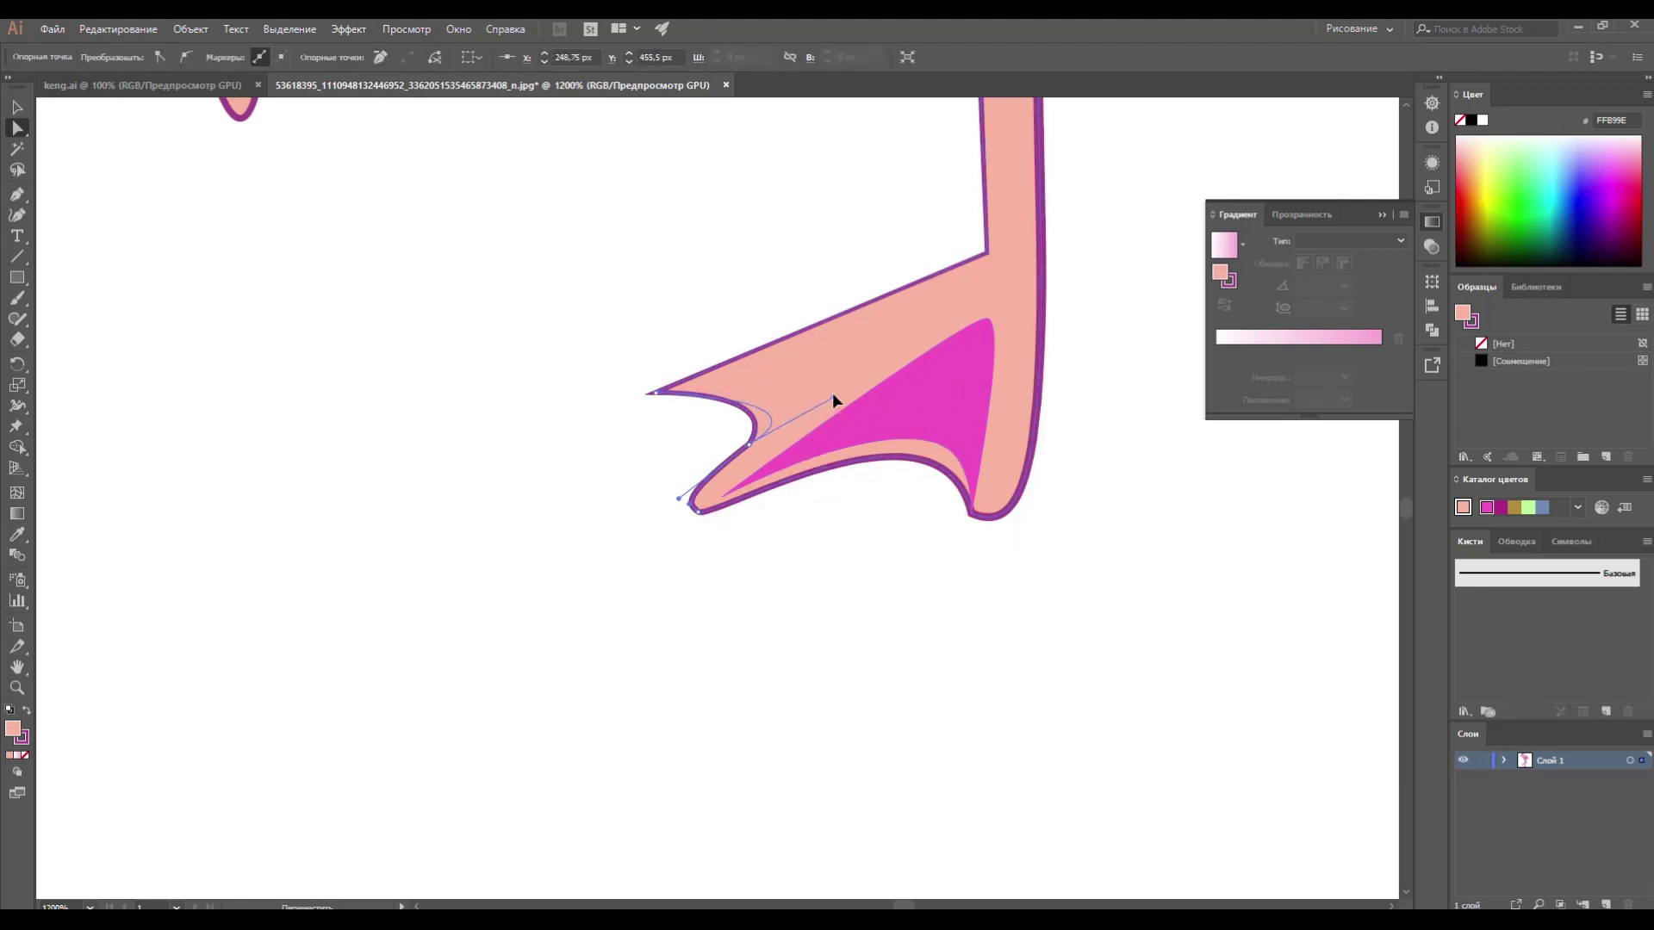
drag(898, 313, 852, 325)
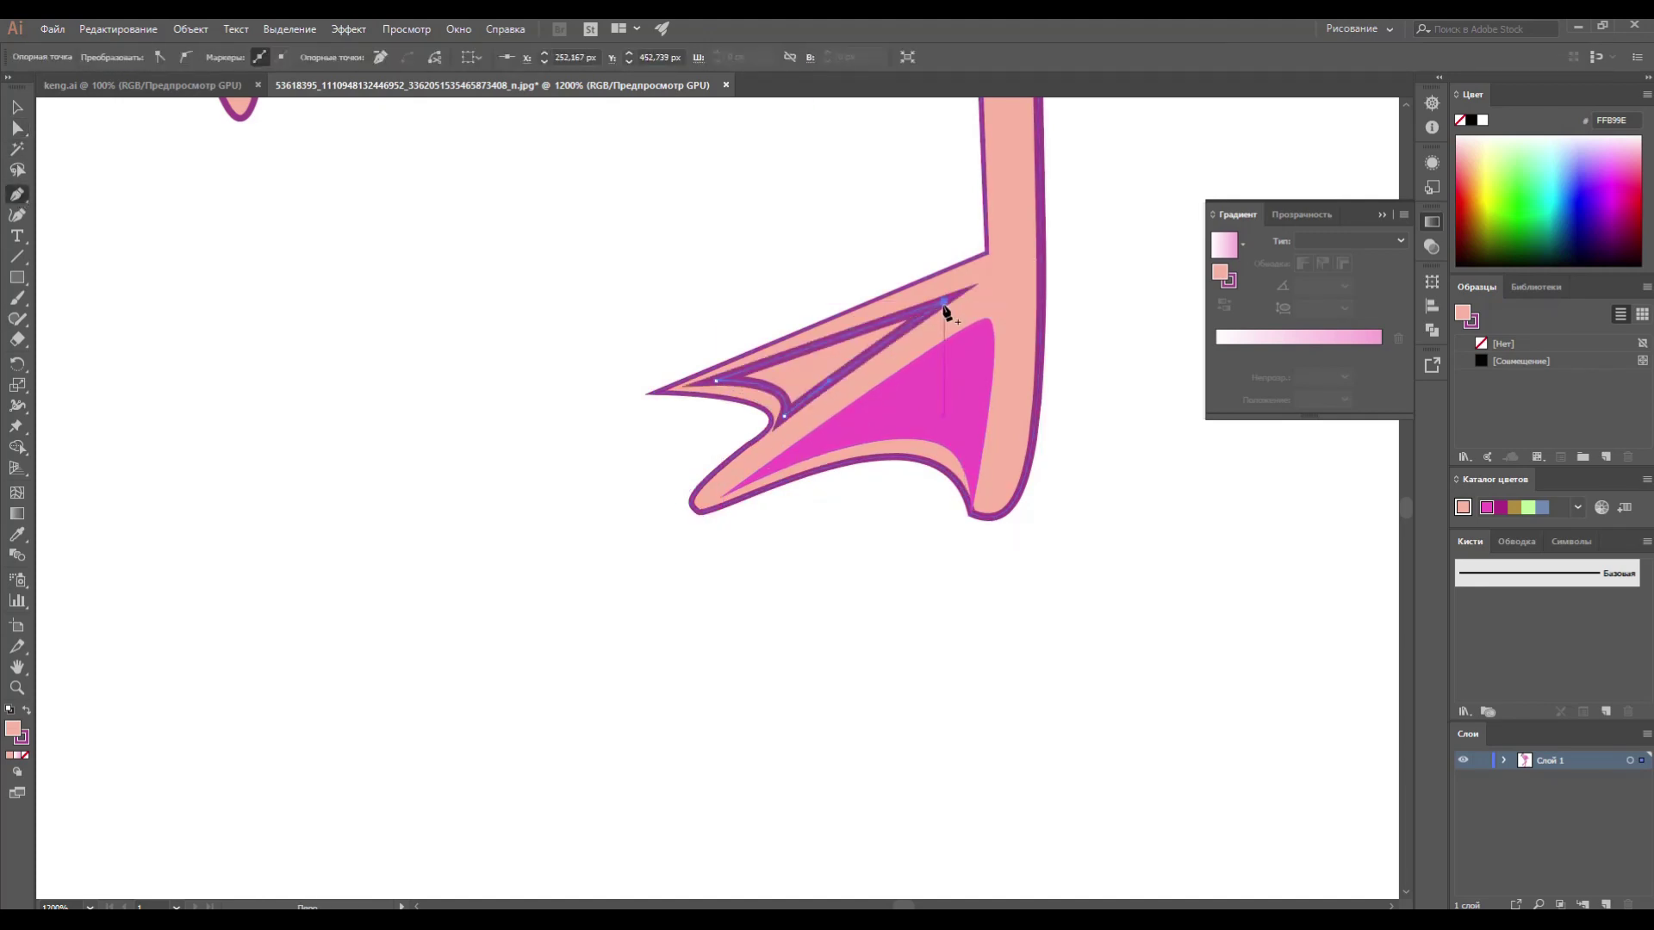
click(944, 306)
key(i)
click(937, 385)
click(18, 128)
scroll(947, 517, up, 5)
scroll(788, 423, left, 5)
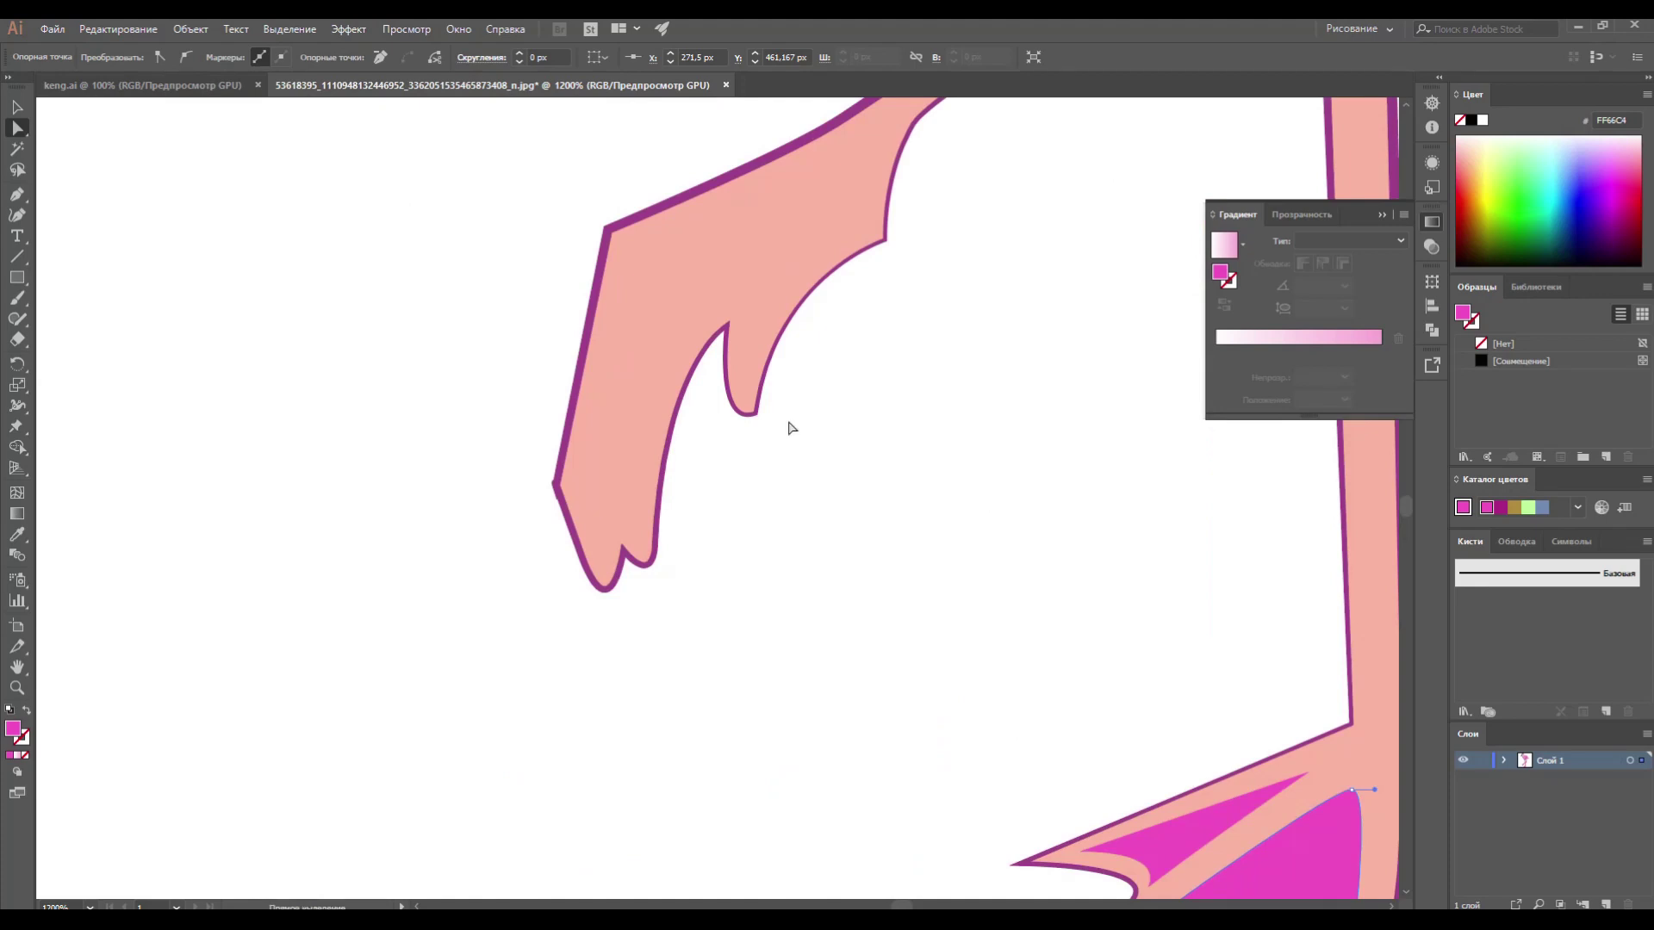
Draw a curved crescent of shading on the raised foot's toe
key(p)
click(622, 545)
click(651, 280)
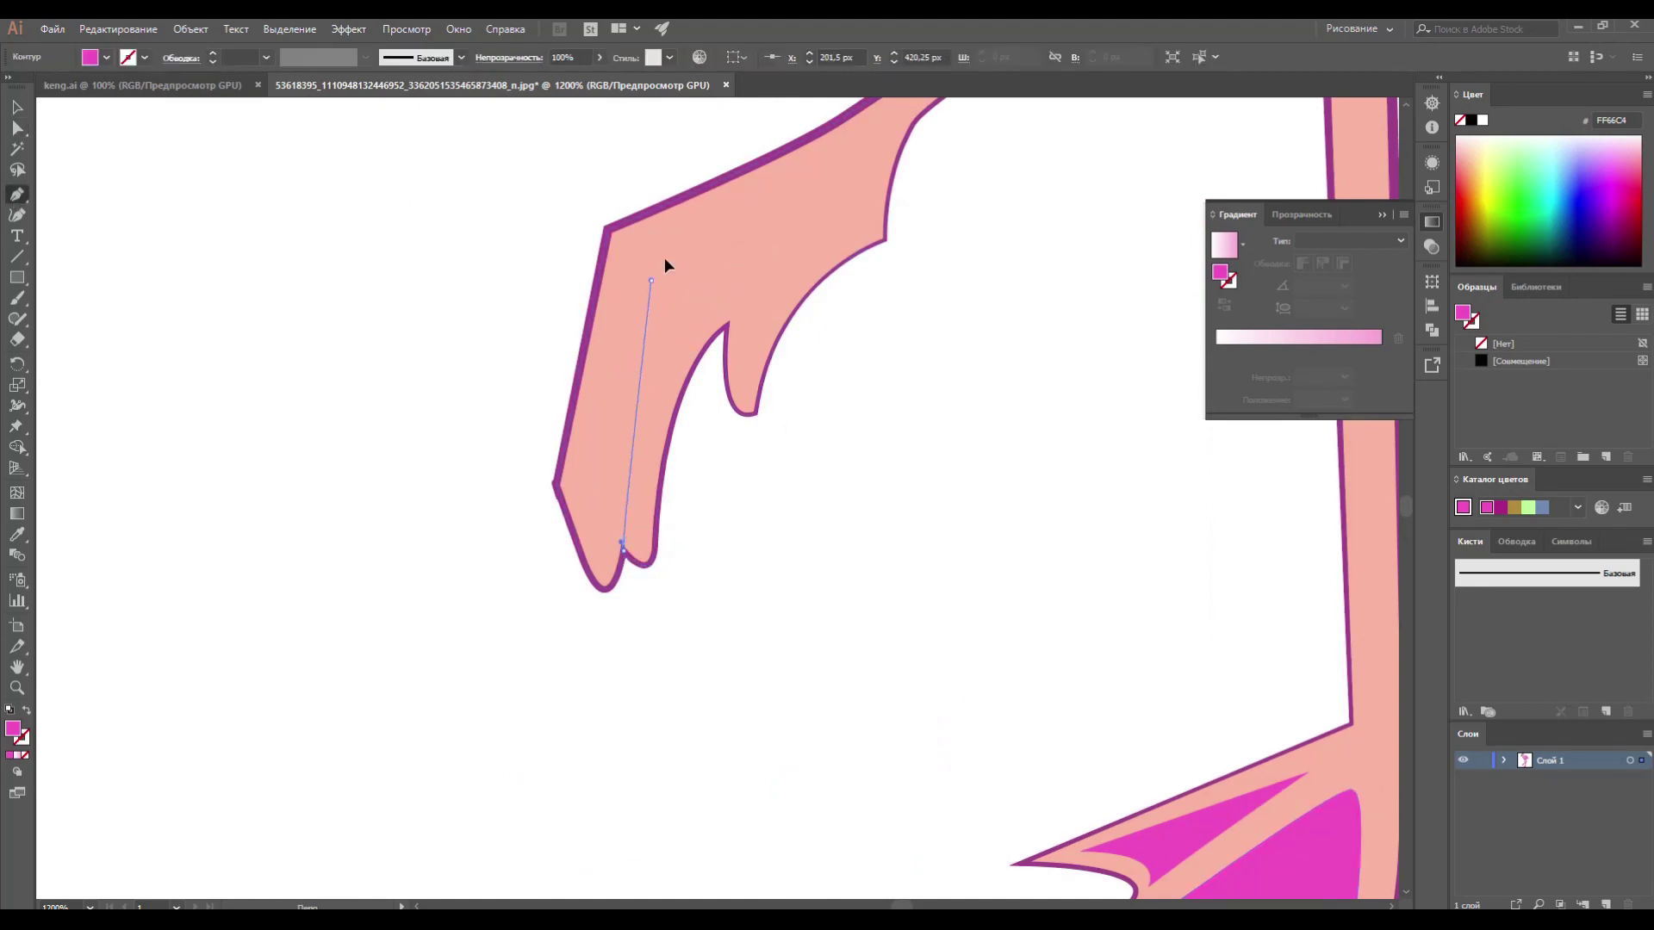
key(ctrl+z)
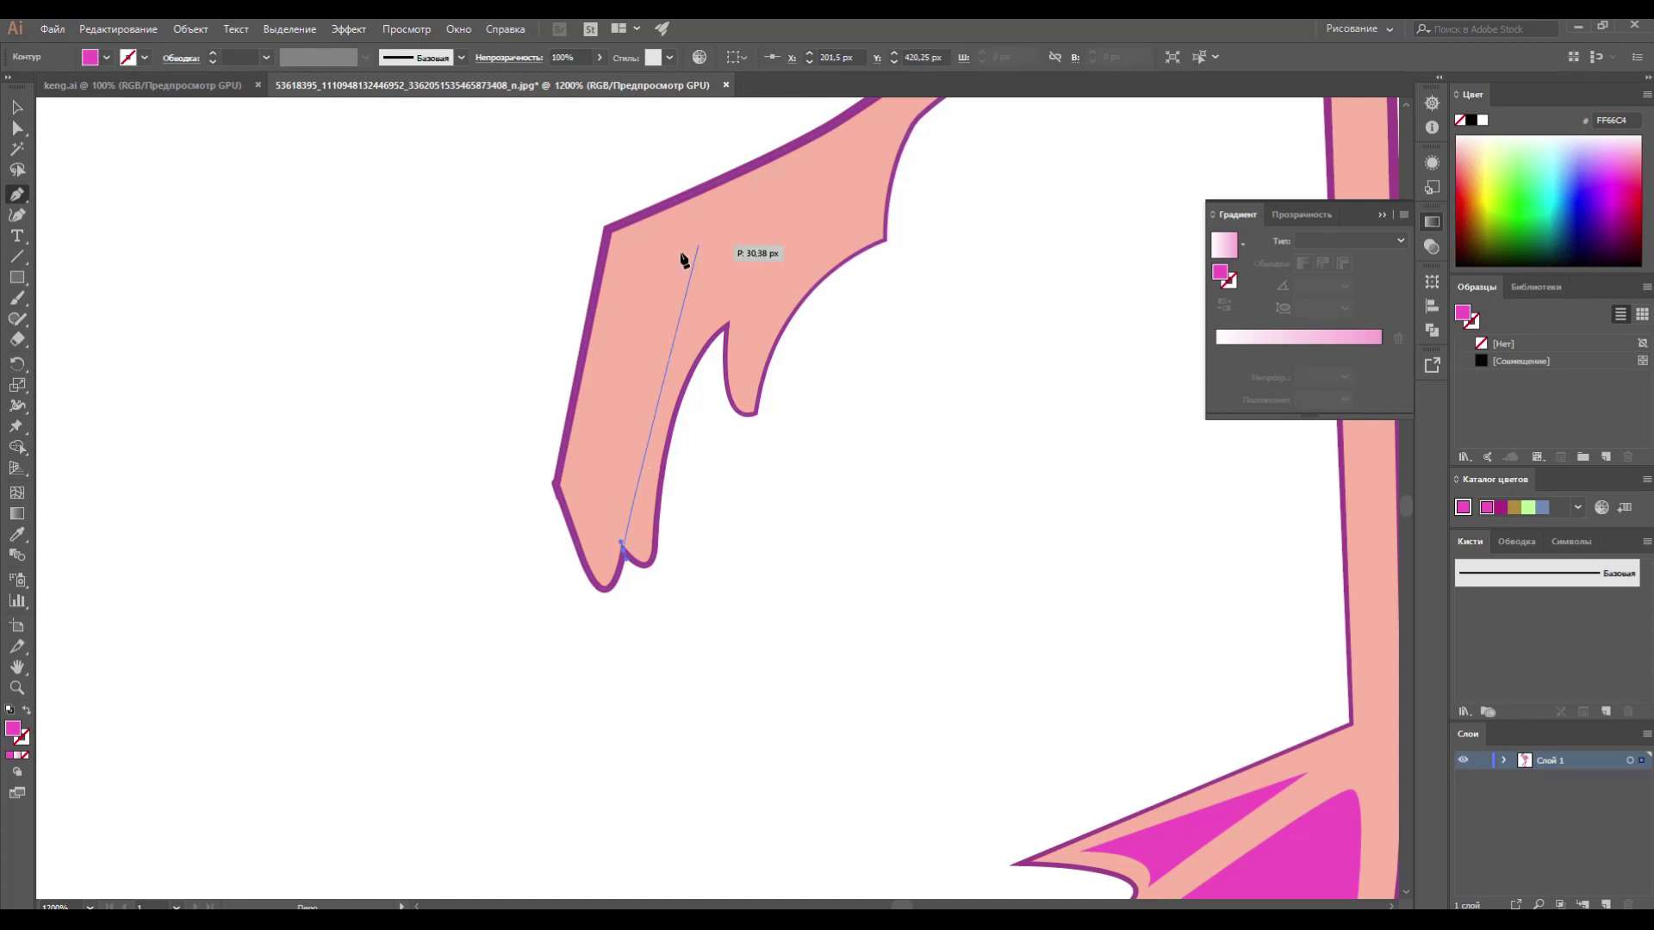
click(622, 544)
key(a)
mouse_move(663, 232)
mouse_down()
mouse_move(680, 209)
mouse_move(665, 314)
mouse_up()
key(ctrl+minus)
key(ctrl+minus)
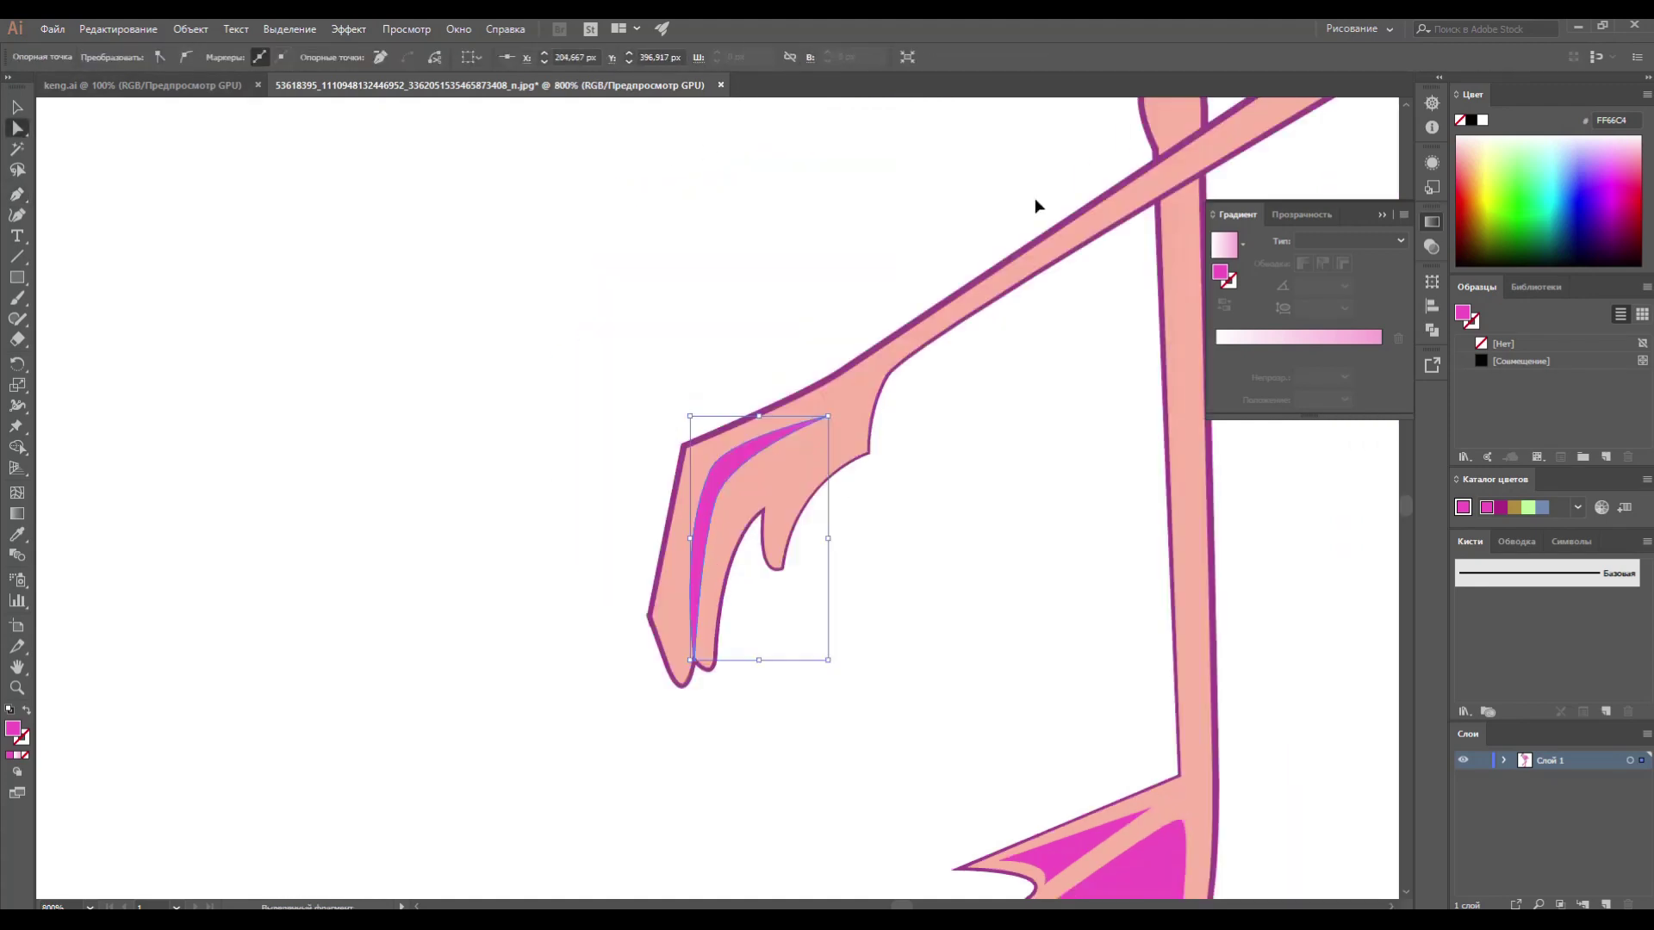
key(ctrl+minus)
key(ctrl+minus)
key(ctrl+minus)
Scroll up to the tail and select a back tail feather
scroll(1050, 318, up, 2)
scroll(982, 332, right, 2)
scroll(982, 333, up, 2)
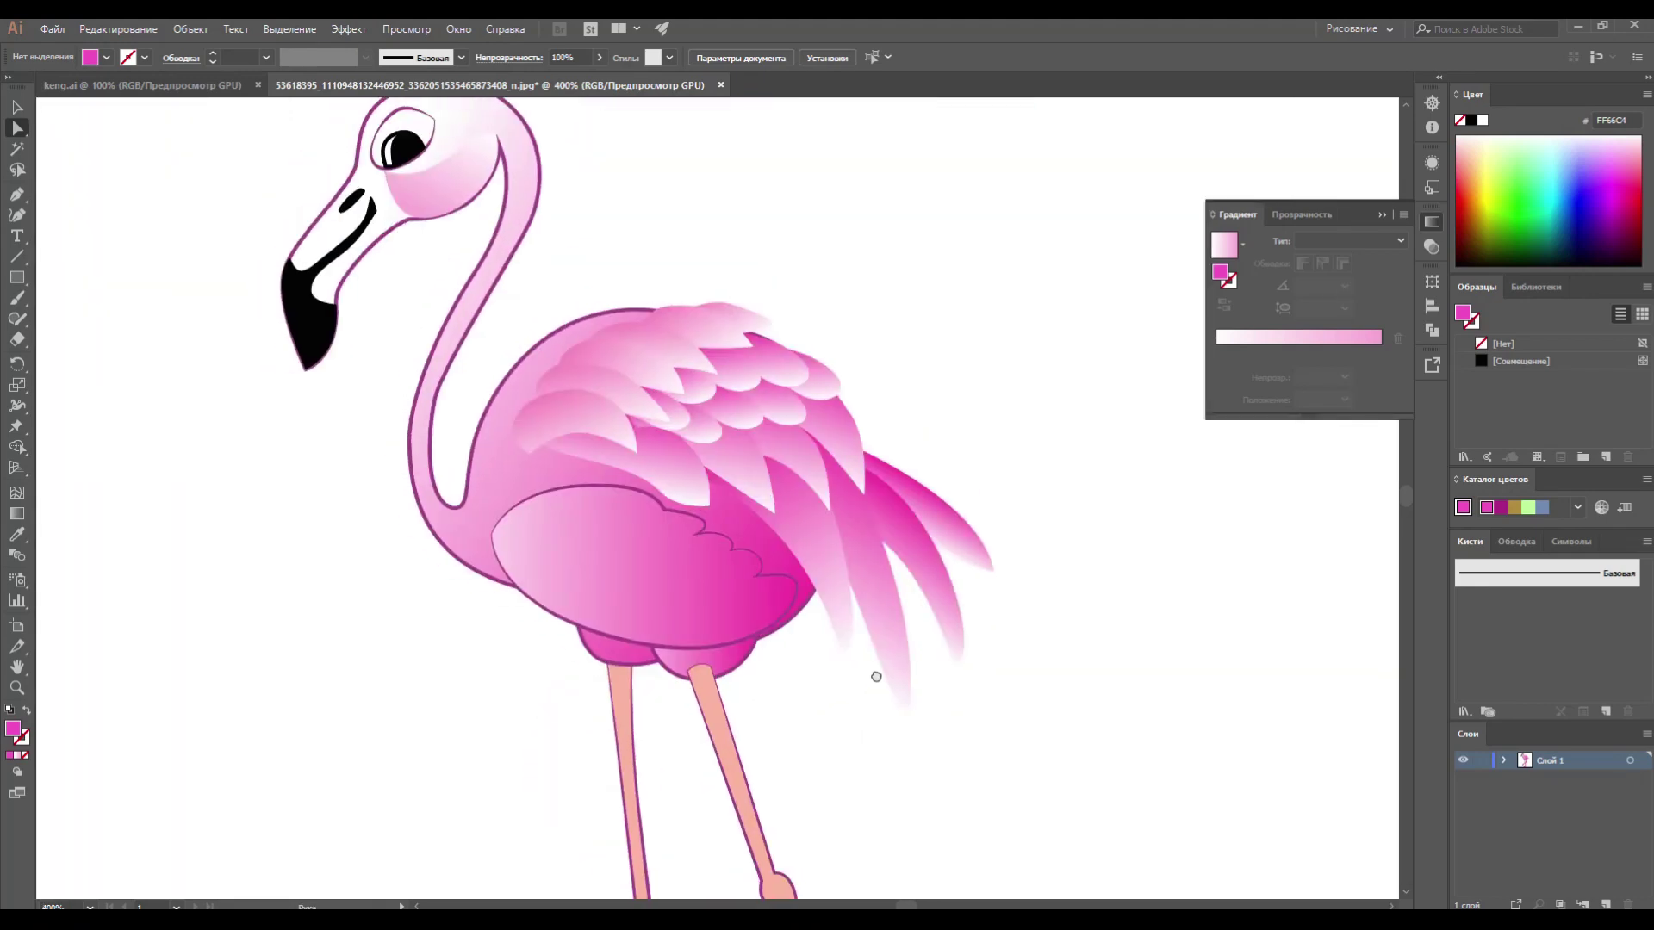
click(758, 362)
scroll(1120, 443, down, 3)
click(917, 362)
Eyedropper the purple-outlined style onto the tail feathers, then fit the artboard in view
key(i)
click(990, 328)
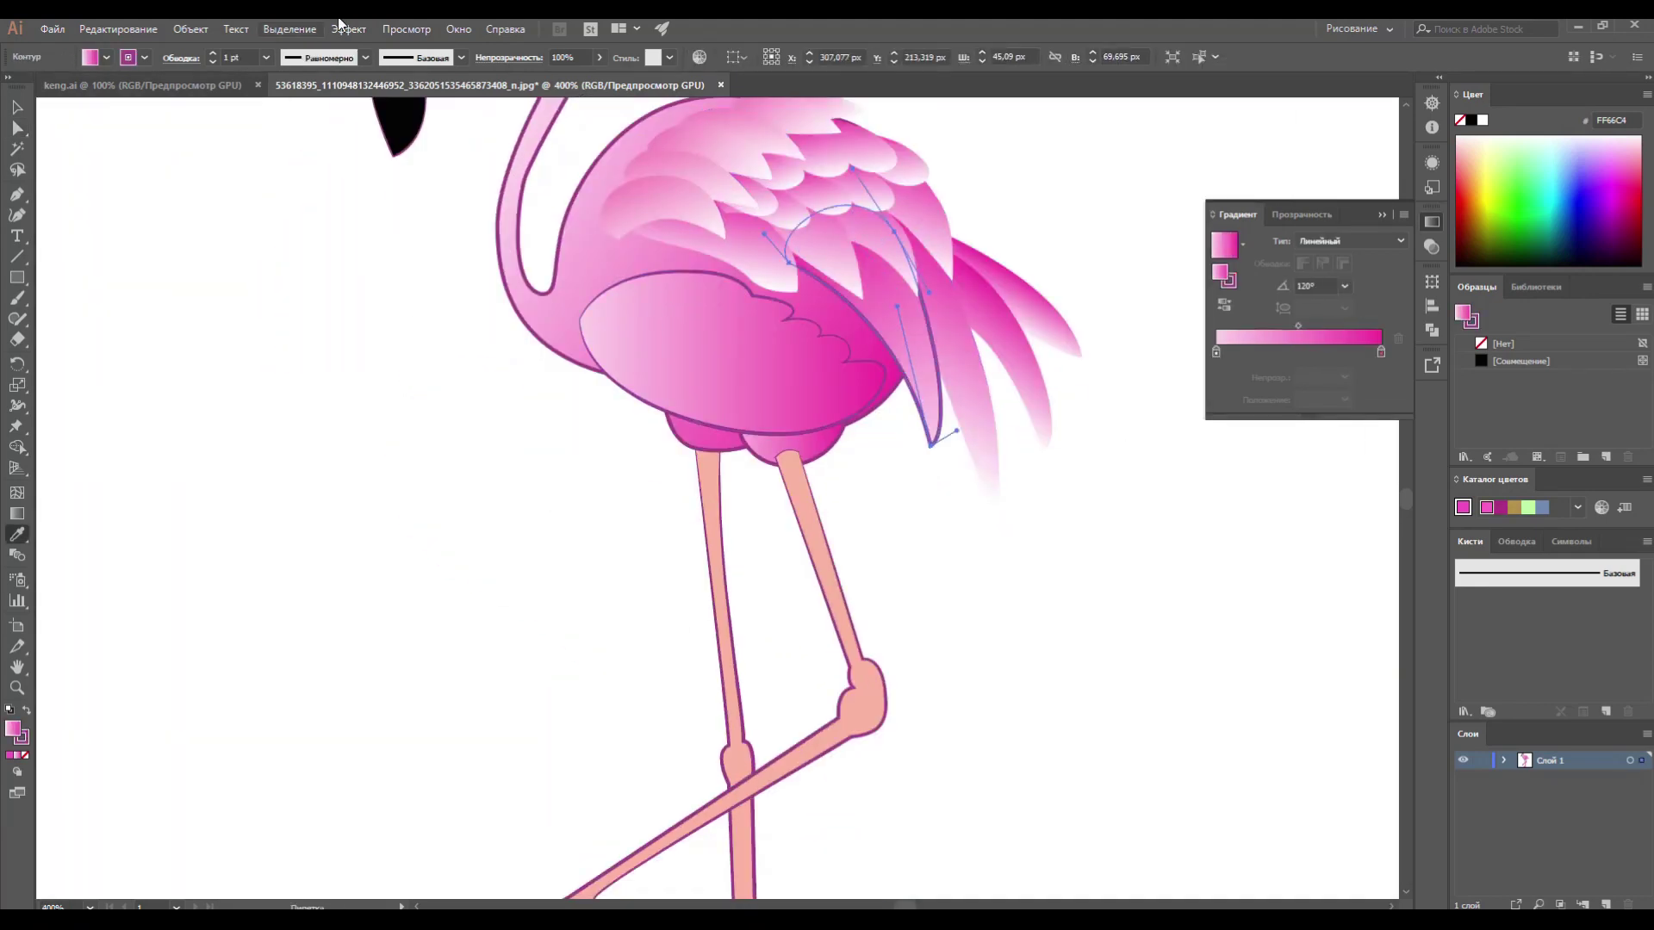
click(918, 250)
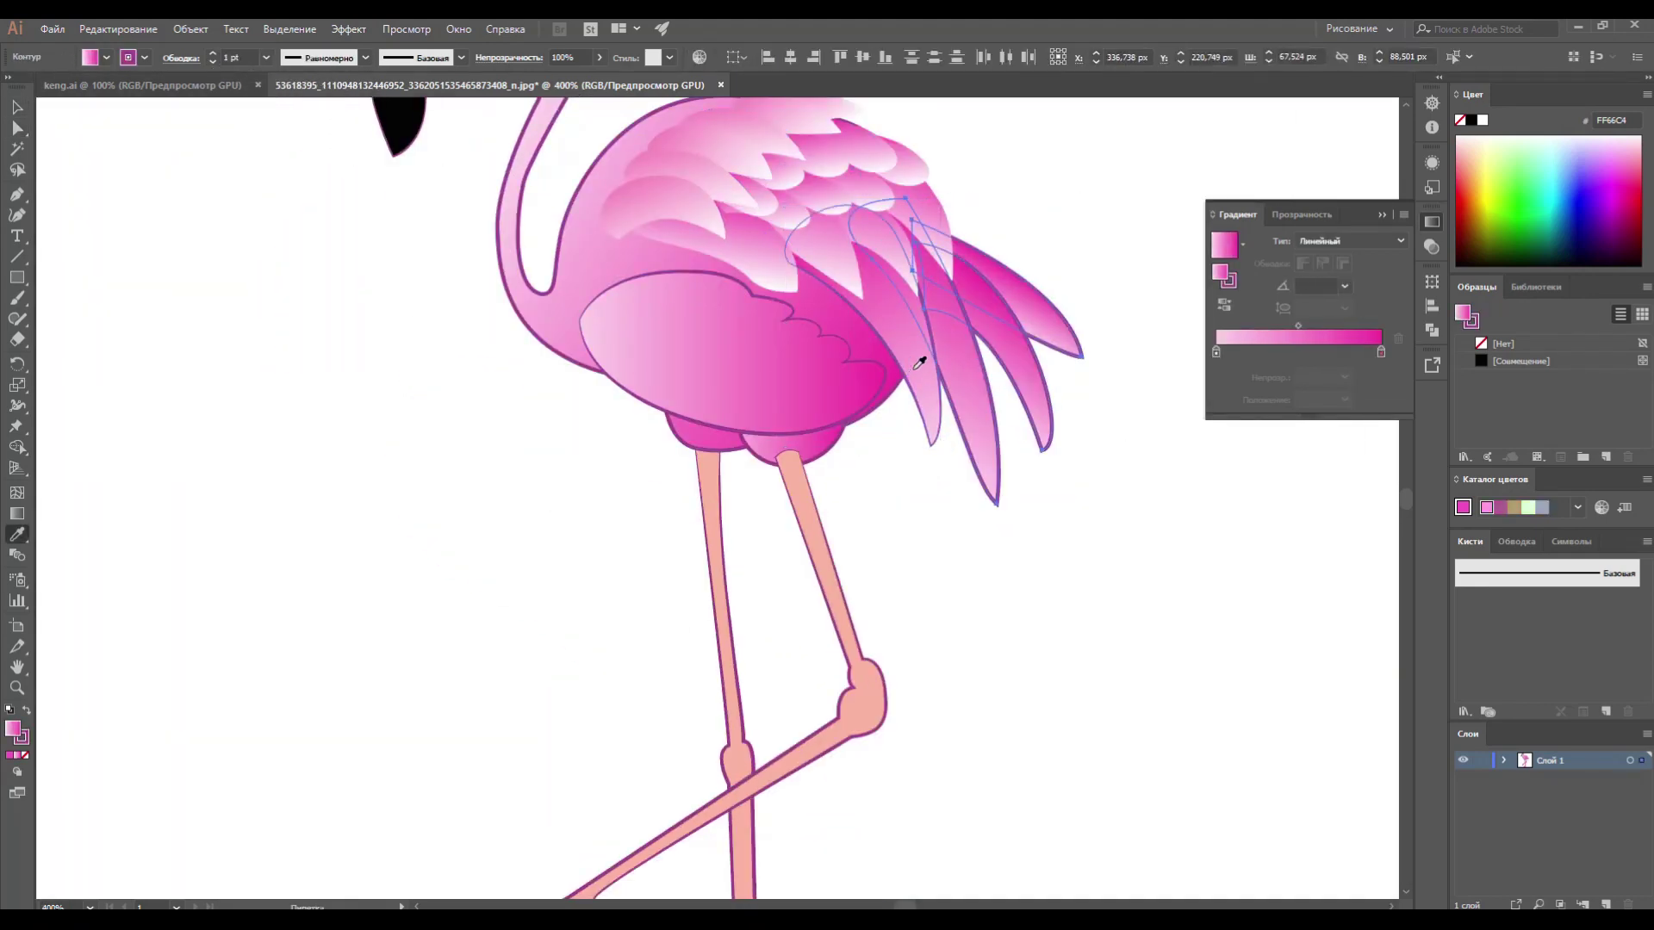
key(v)
click(1165, 405)
key(ctrl+0)
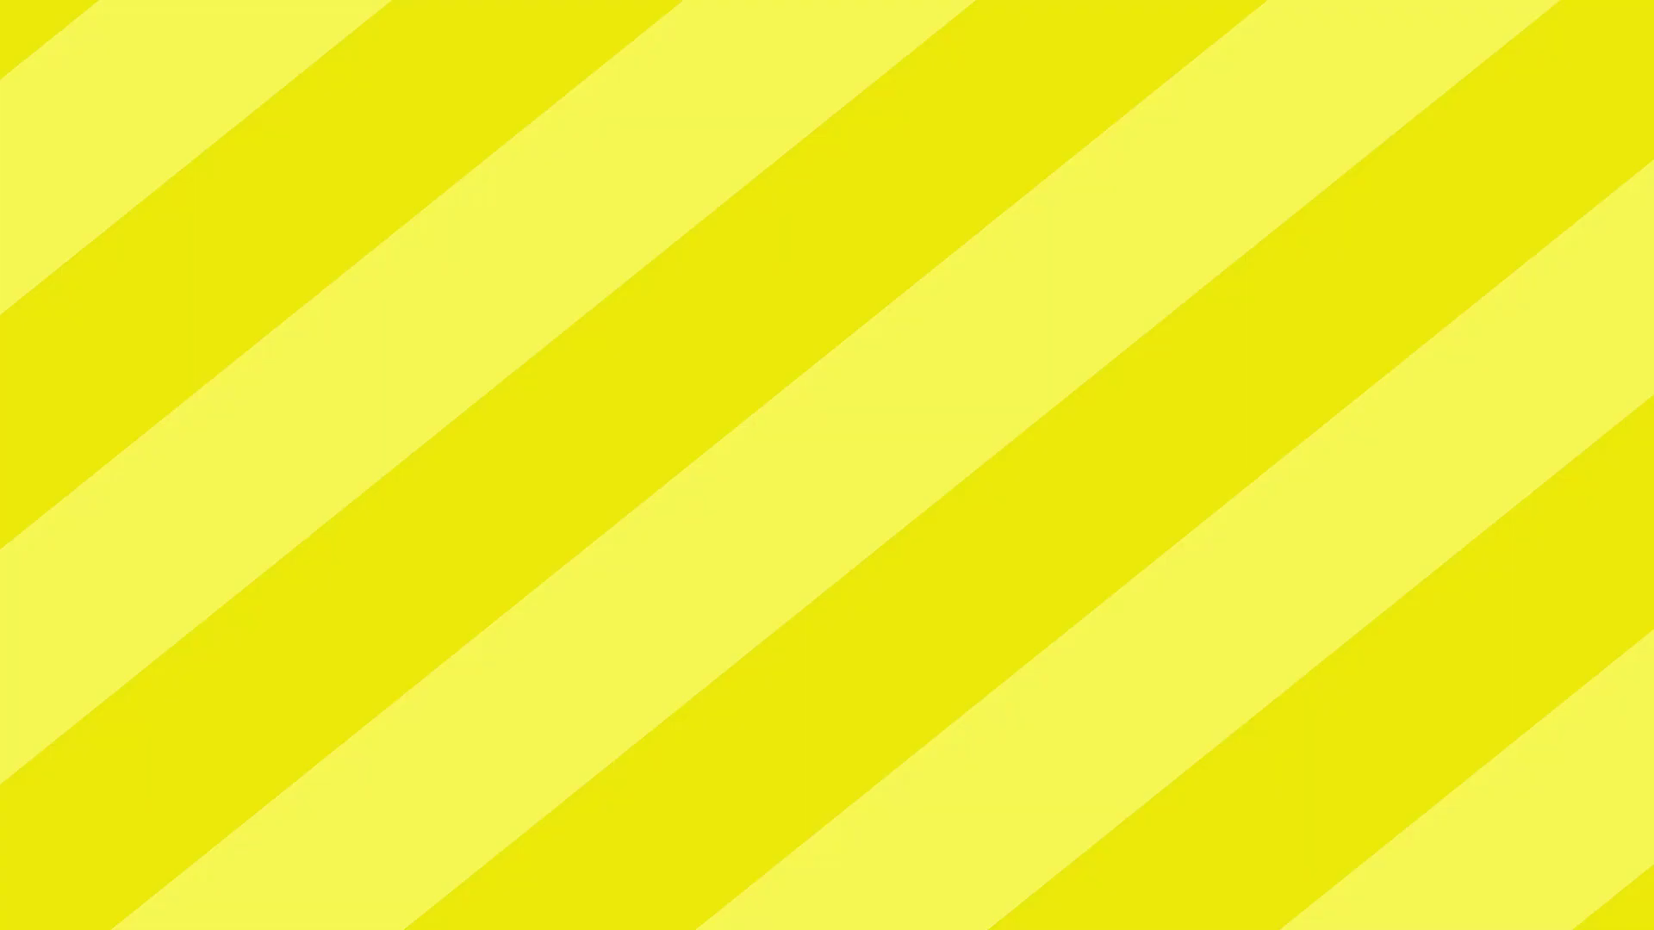